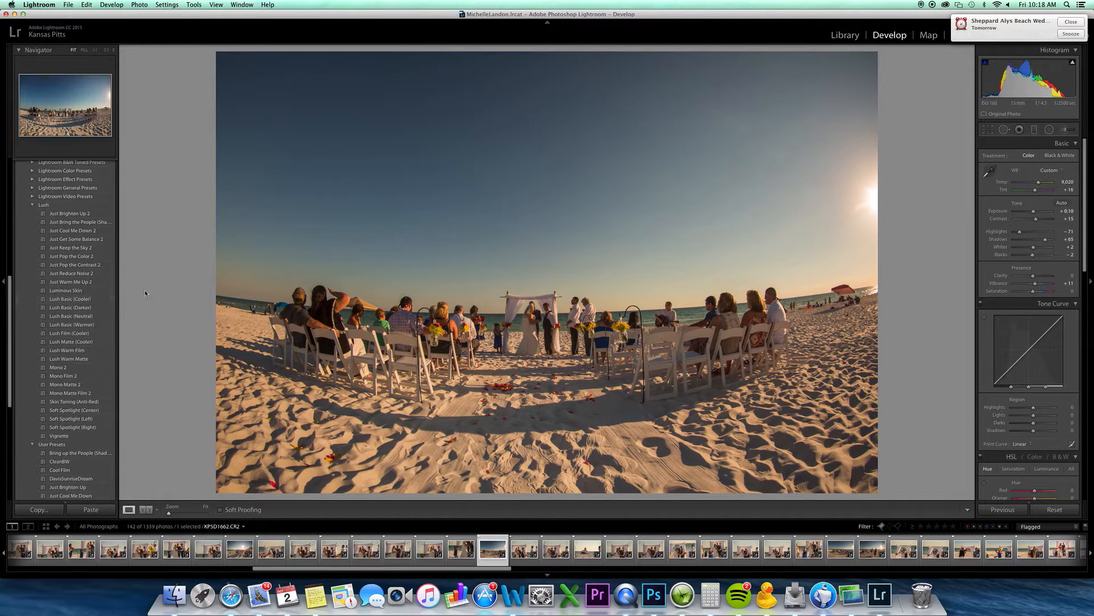
Step: Set the beach ceremony photo's temperature to 8,329, tint to +26, highlights to −100, shadows to +95 and vibrance to +21
drag(1040, 182, 1037, 193)
drag(1020, 231, 1014, 231)
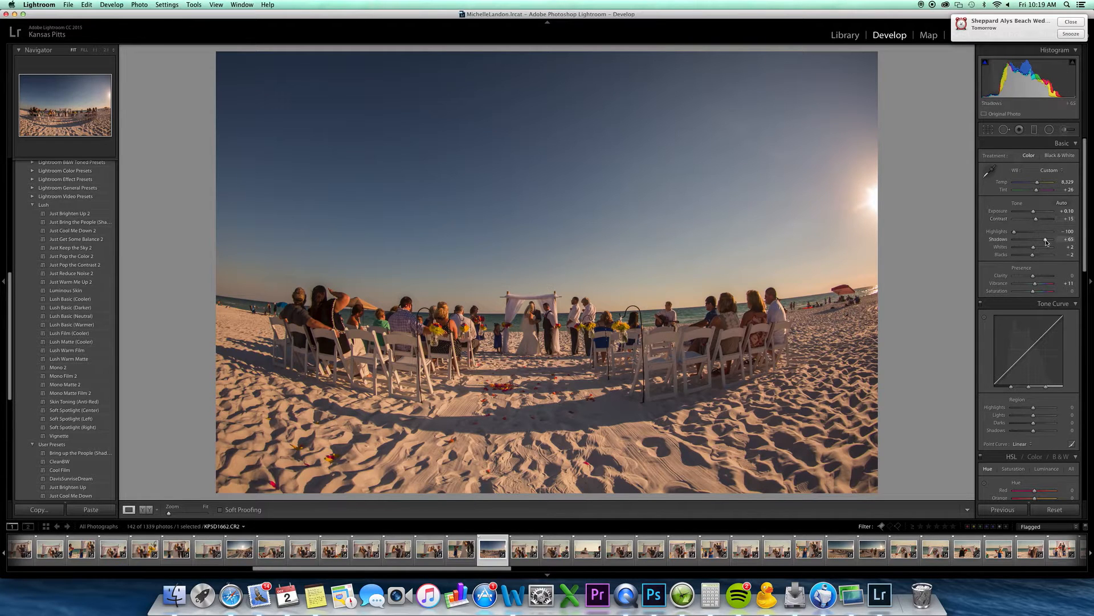
drag(1046, 240, 1051, 240)
drag(1036, 285, 1038, 285)
drag(1084, 242, 1087, 187)
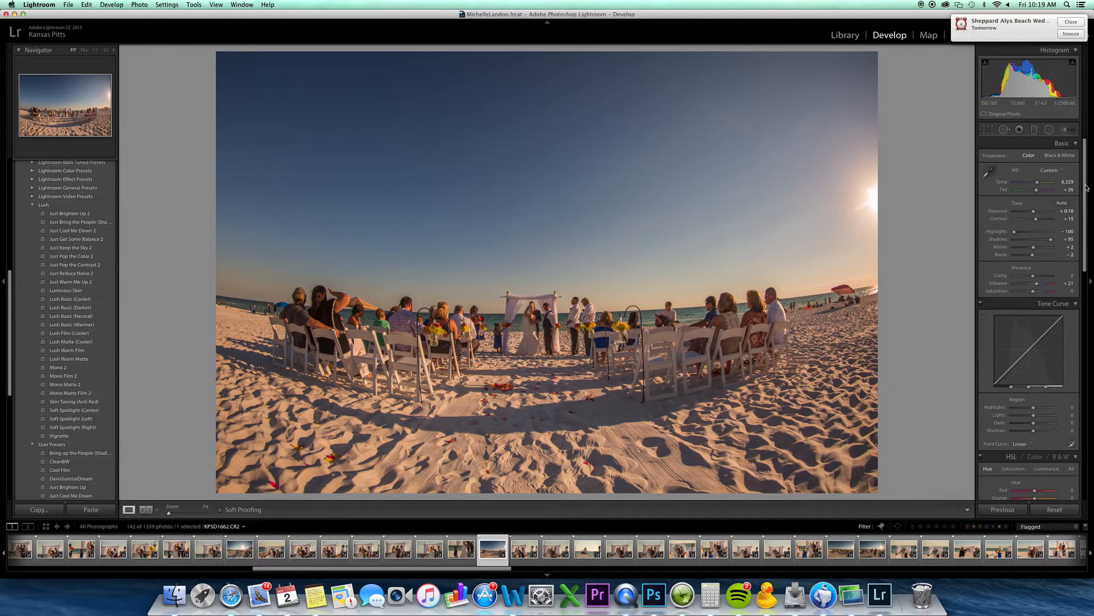
Step: Look at the sunset sky image in Photoshop and compare another wide ceremony photo in Lightroom, returning to KPSD1662.CR2
click(653, 595)
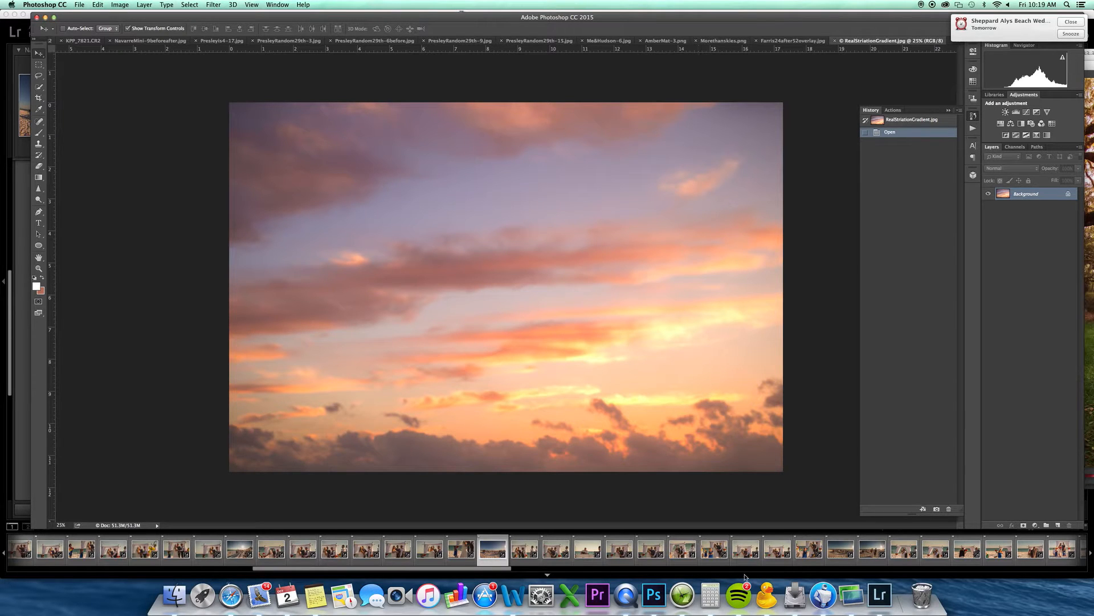
click(880, 595)
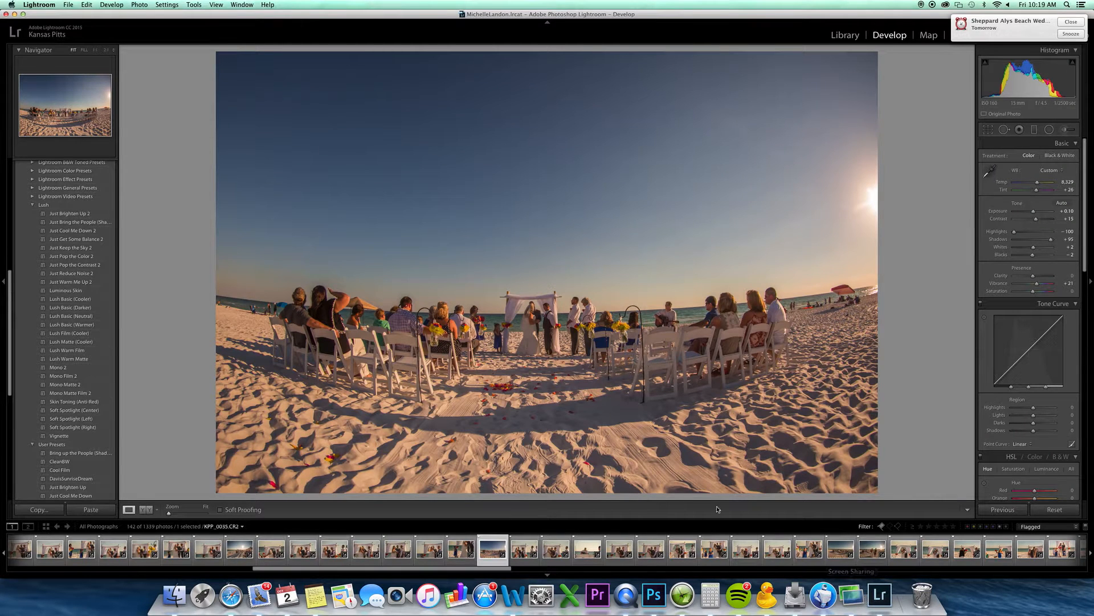
drag(504, 569, 558, 568)
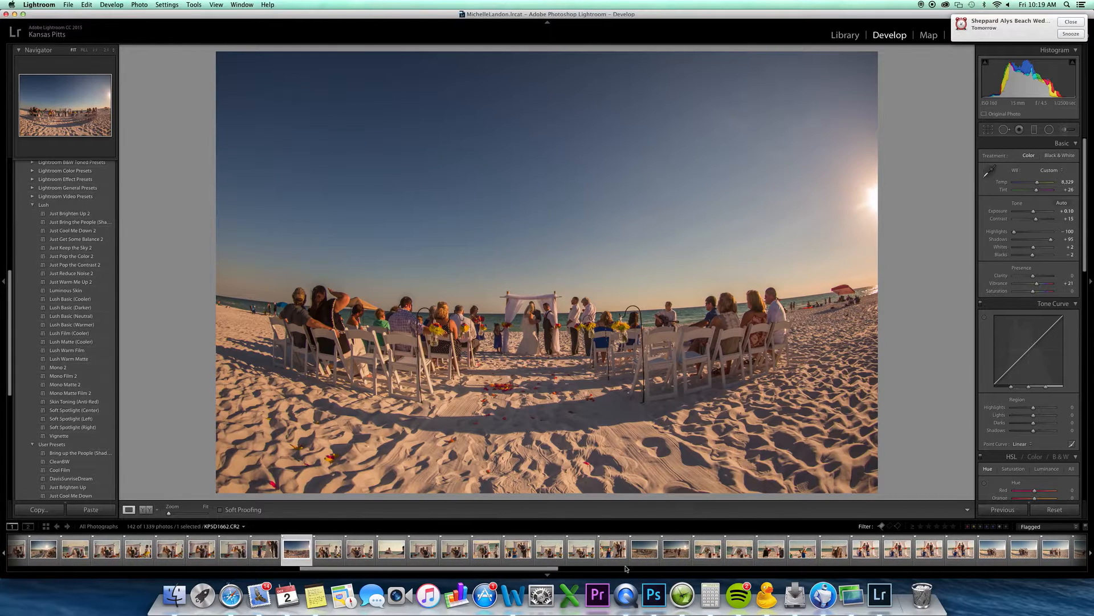
click(644, 552)
drag(551, 569, 549, 568)
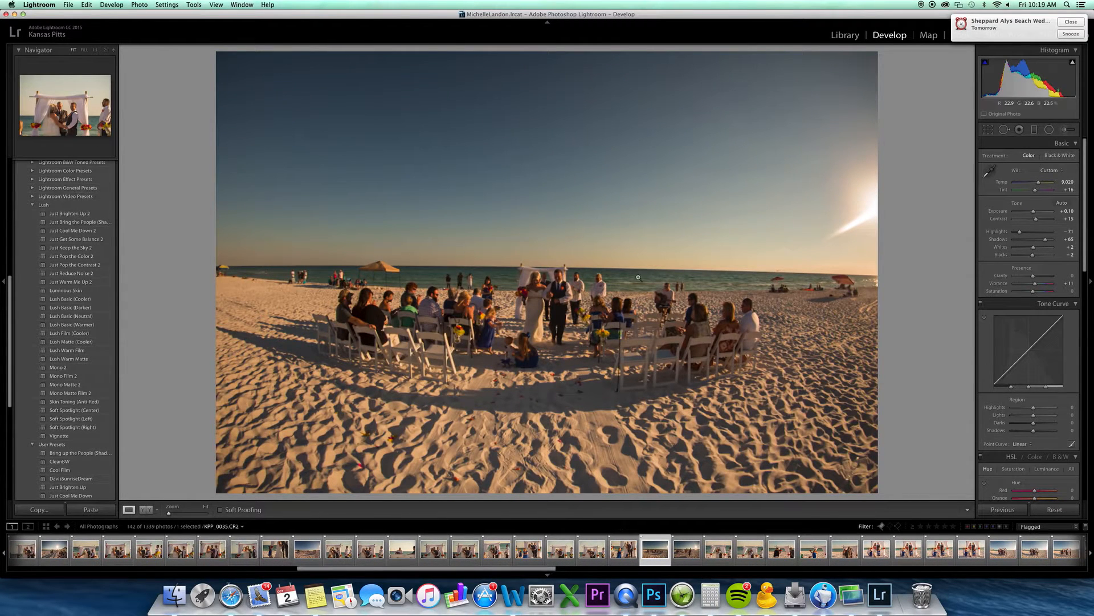
drag(527, 569, 463, 569)
click(570, 553)
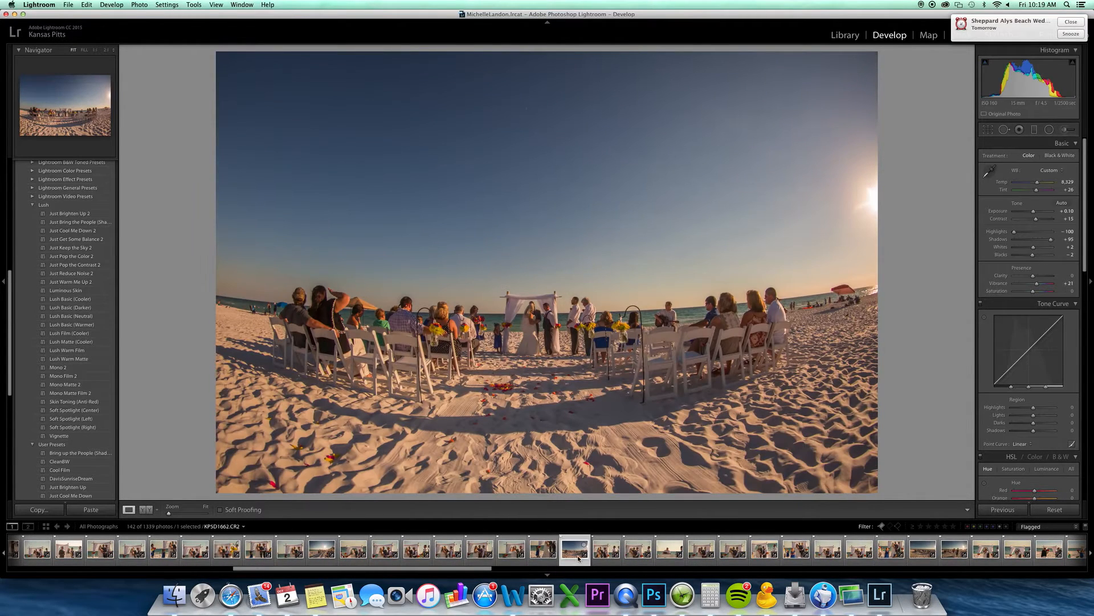
Step: Set the ceremony photo's tint to +24
click(1070, 190)
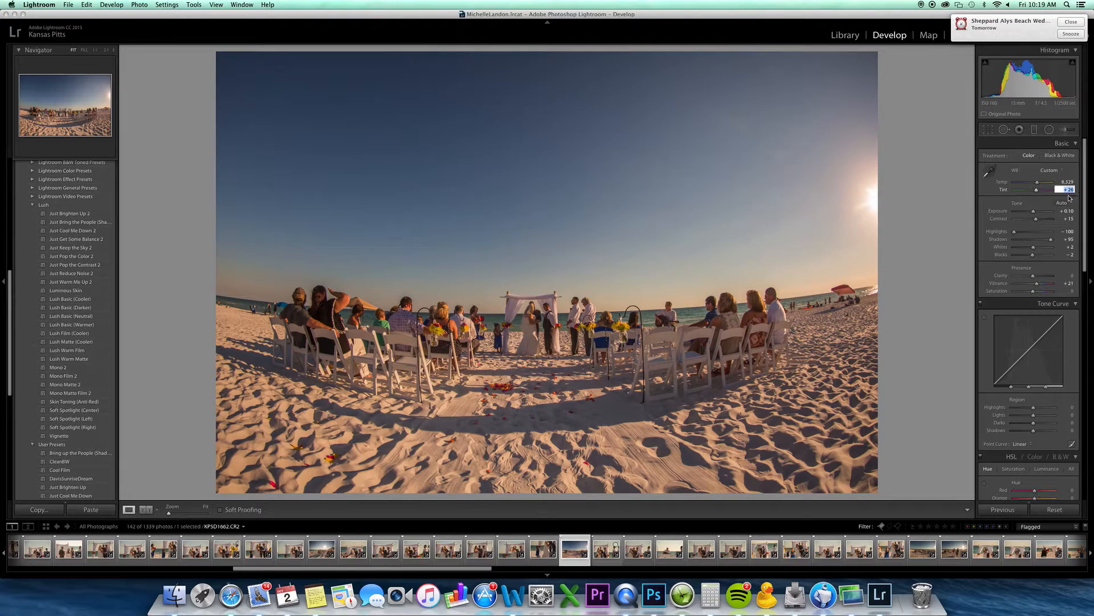
text(24)
key(Return)
Step: Open the adjusted ceremony photo for editing in Adobe Photoshop CC 2015
right_click(574, 553)
mouse_move(627, 385)
click(784, 311)
click(657, 603)
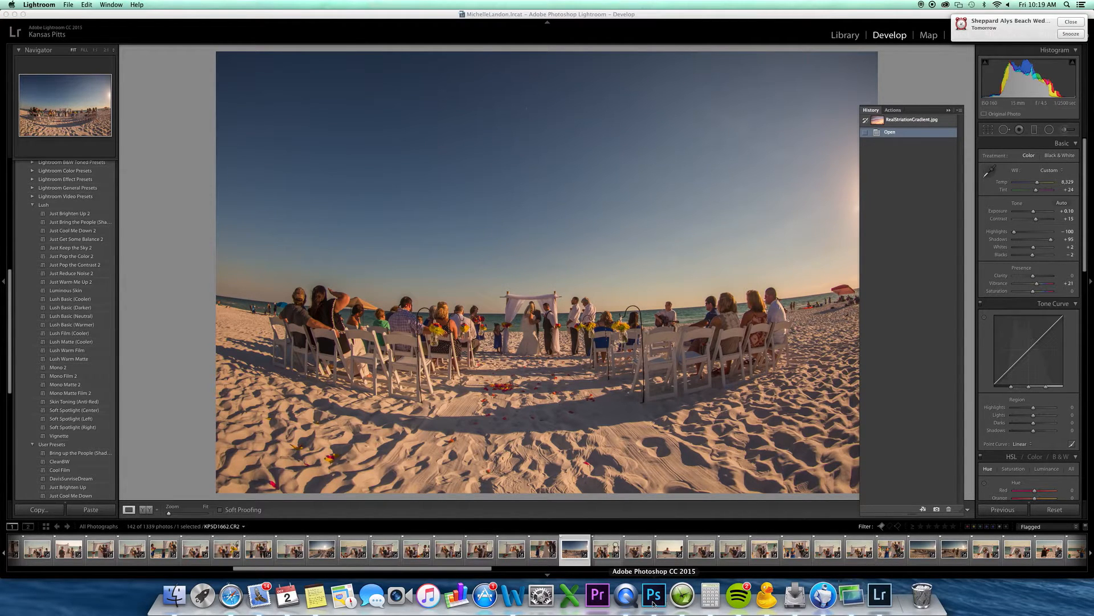
click(655, 596)
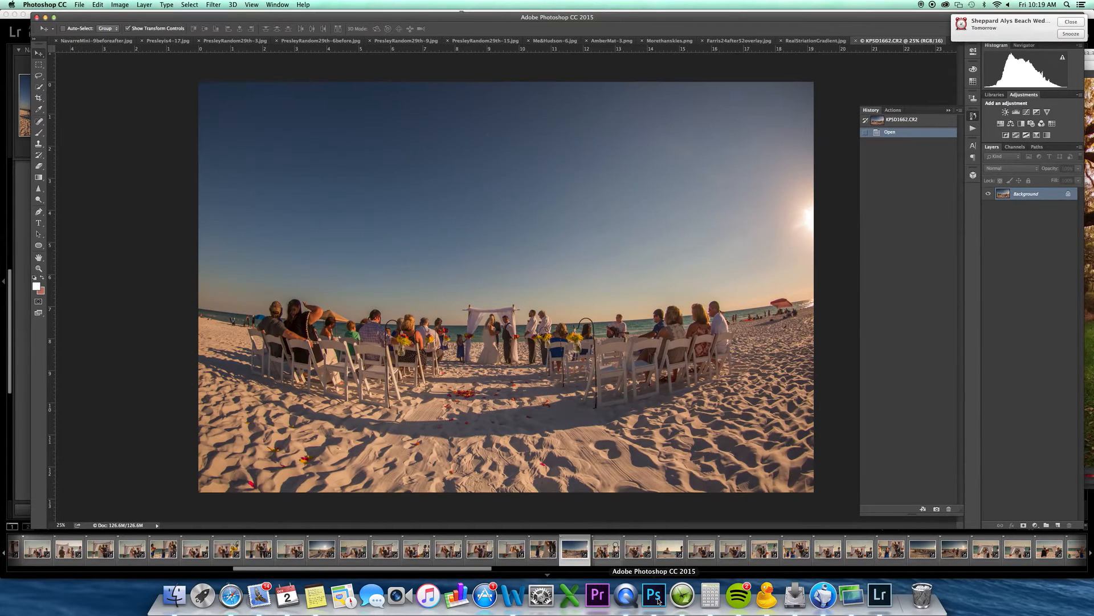
Step: Select the whole sky above the horizon with Quick Selection and subtract the wedding arch from it
mouse_move(201, 85)
mouse_down()
mouse_move(232, 154)
mouse_move(430, 244)
mouse_move(668, 216)
mouse_move(750, 220)
mouse_move(644, 243)
mouse_move(463, 328)
mouse_move(472, 312)
mouse_move(477, 325)
mouse_up()
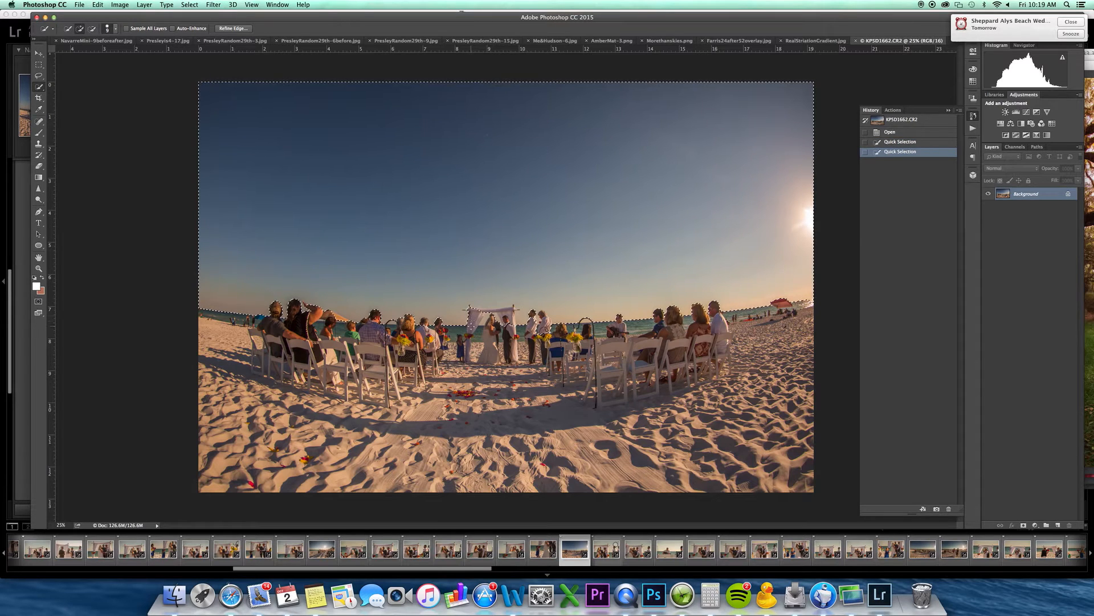
click(509, 313)
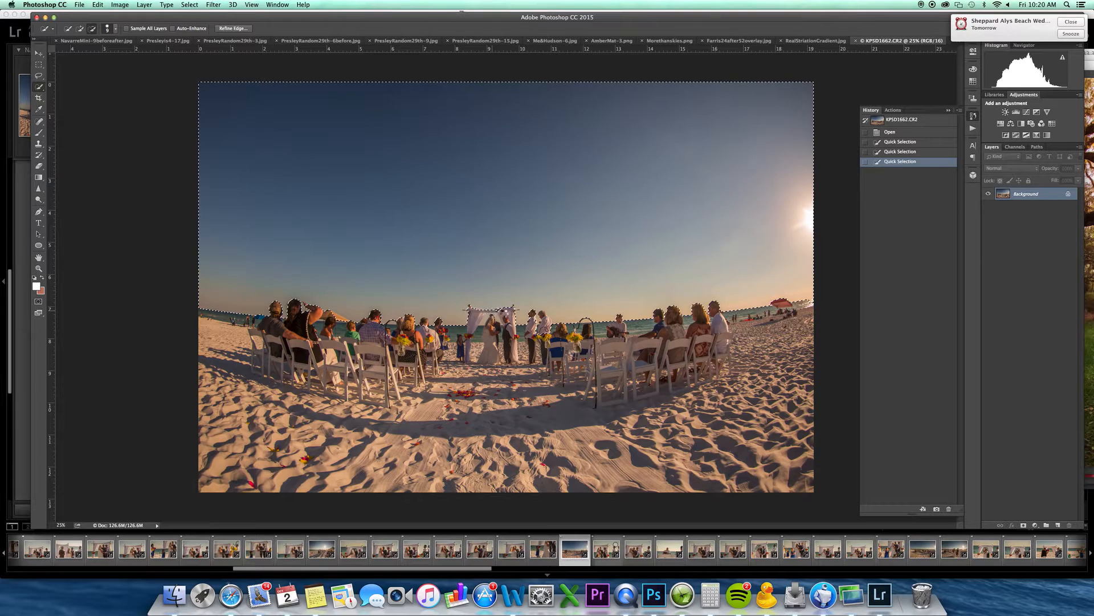
click(501, 310)
click(503, 309)
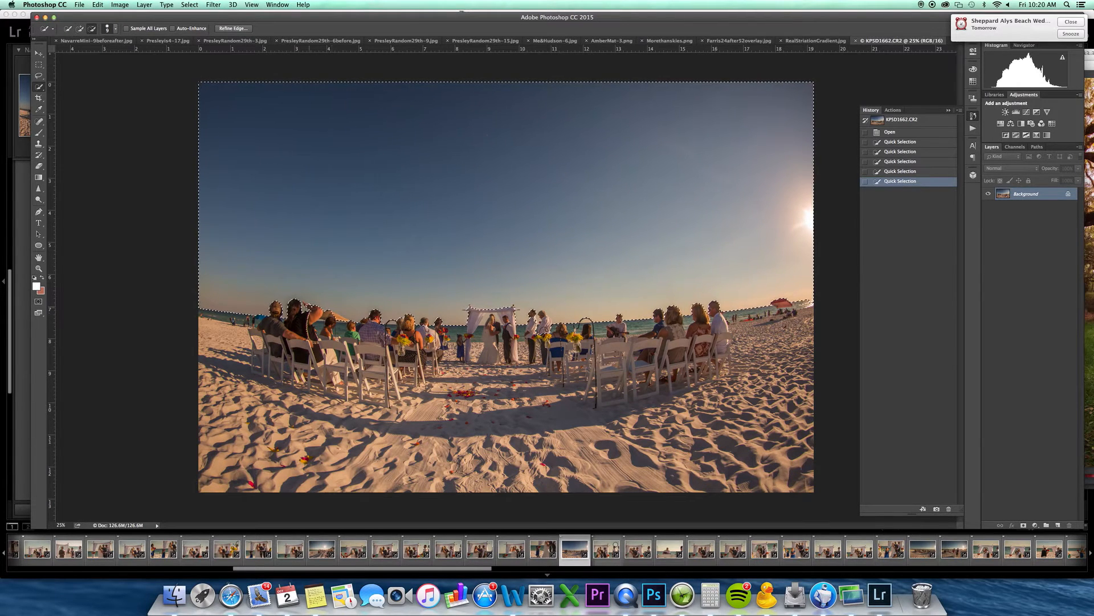
Step: Refine the sky selection's edge around the guests' heads and along the horizon by adding and subtracting small areas
click(332, 314)
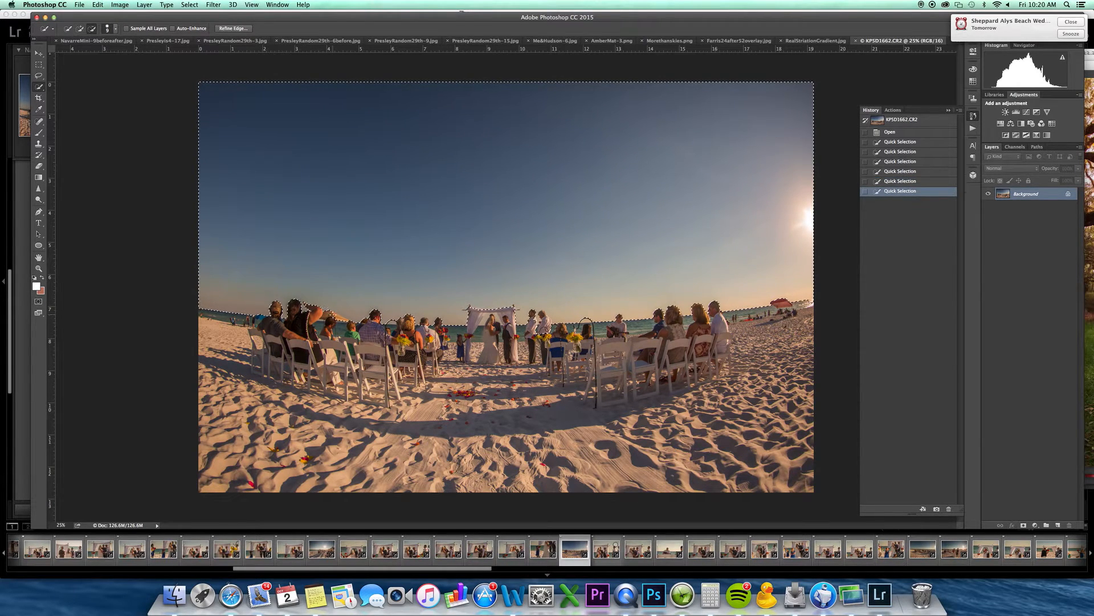
click(329, 314)
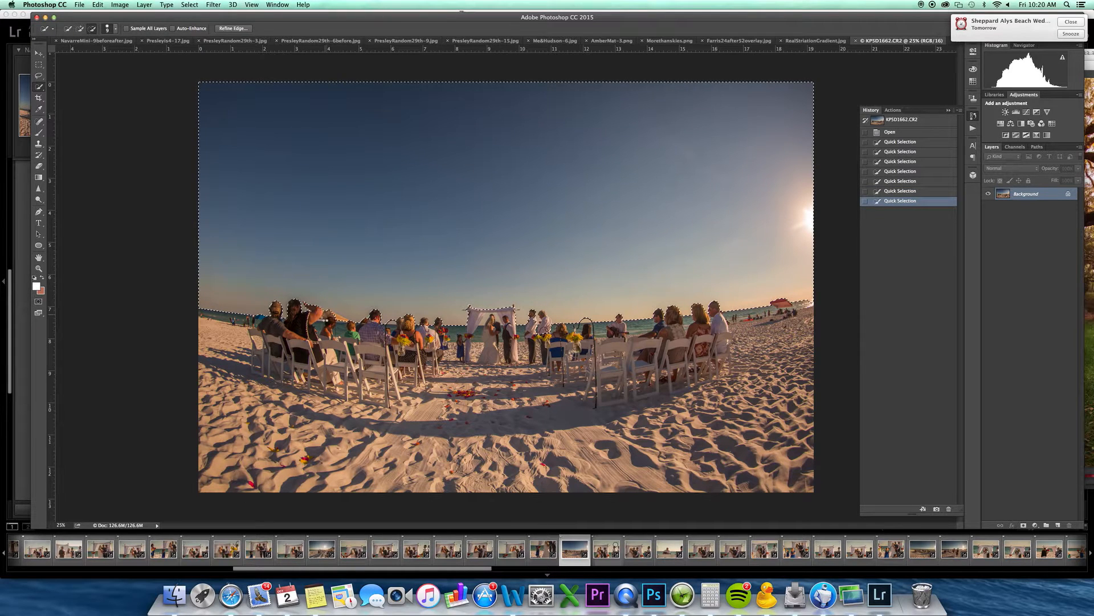
click(328, 319)
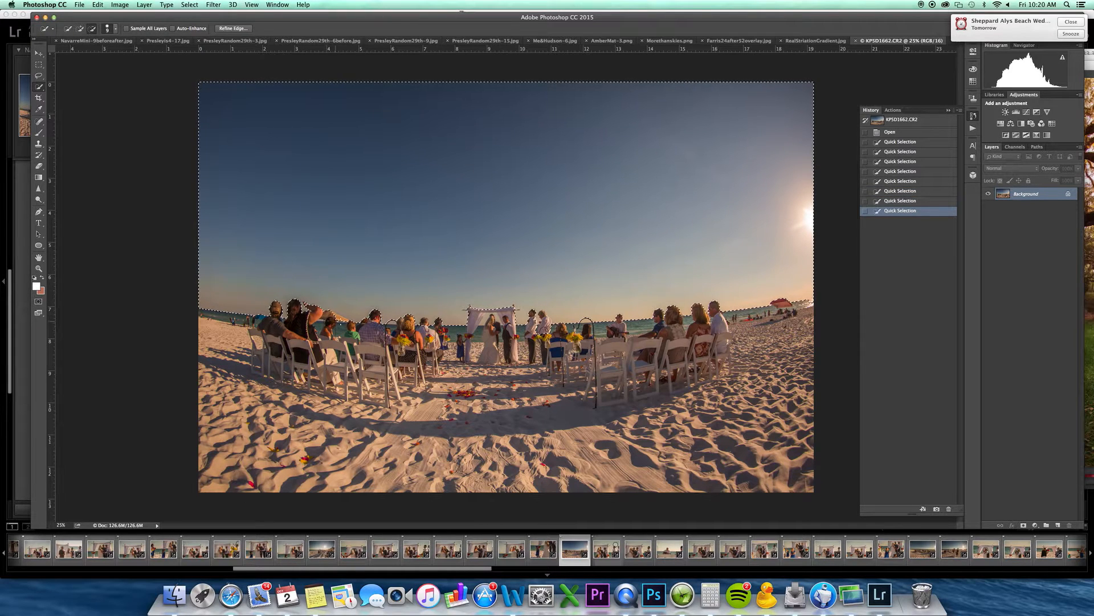
click(540, 324)
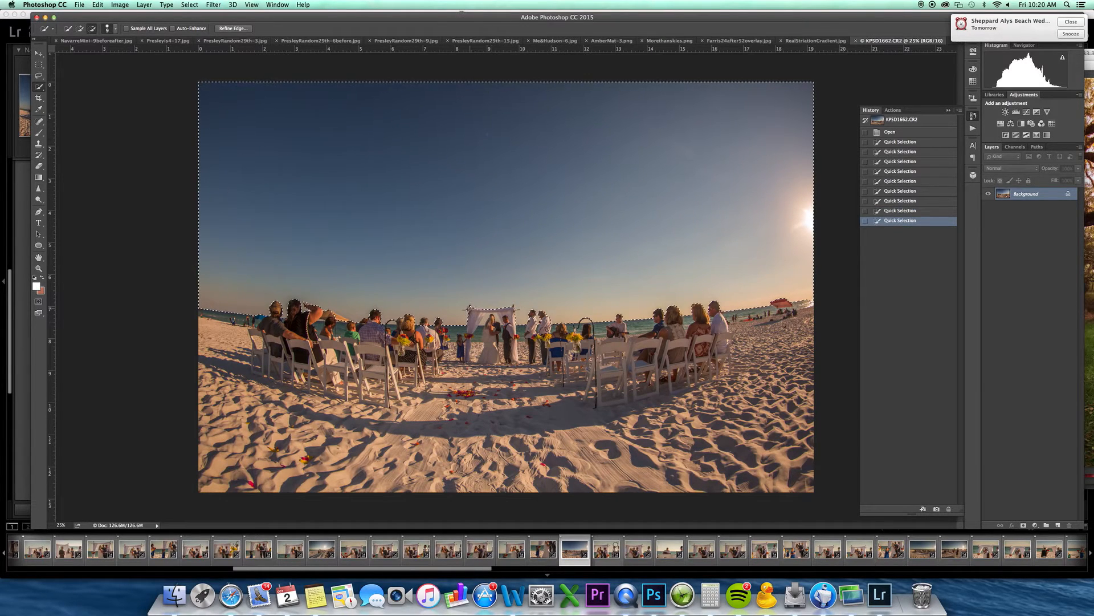
alt+click(388, 323)
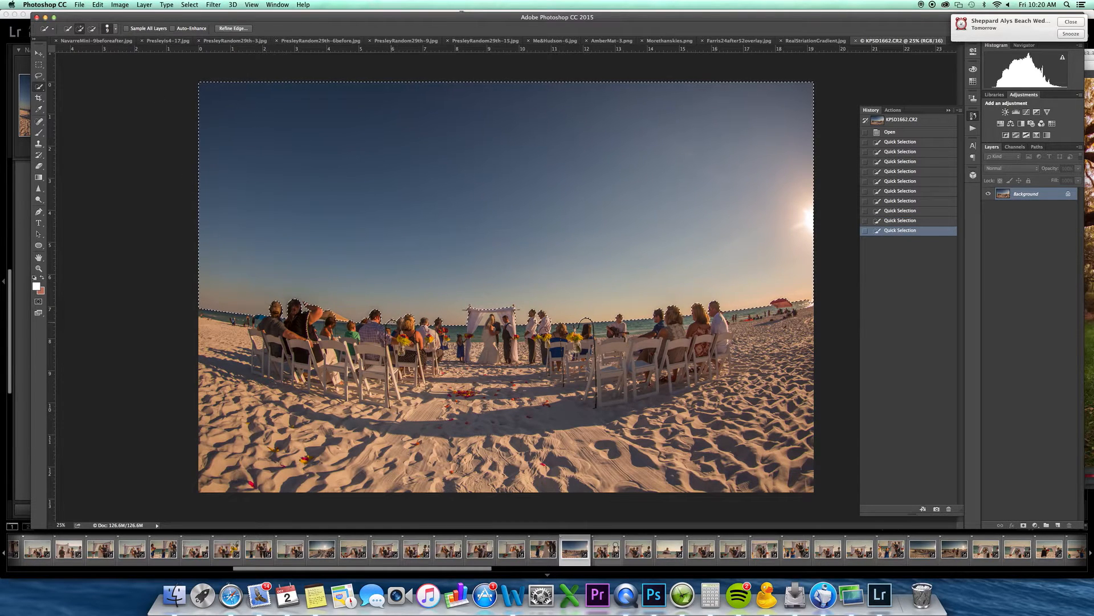
click(394, 319)
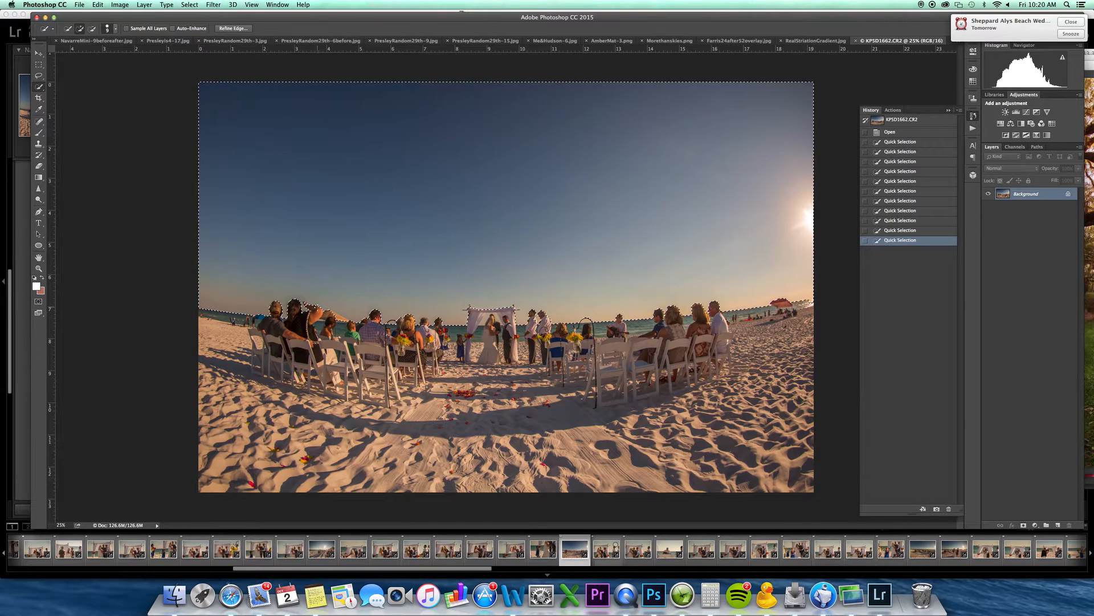
click(335, 317)
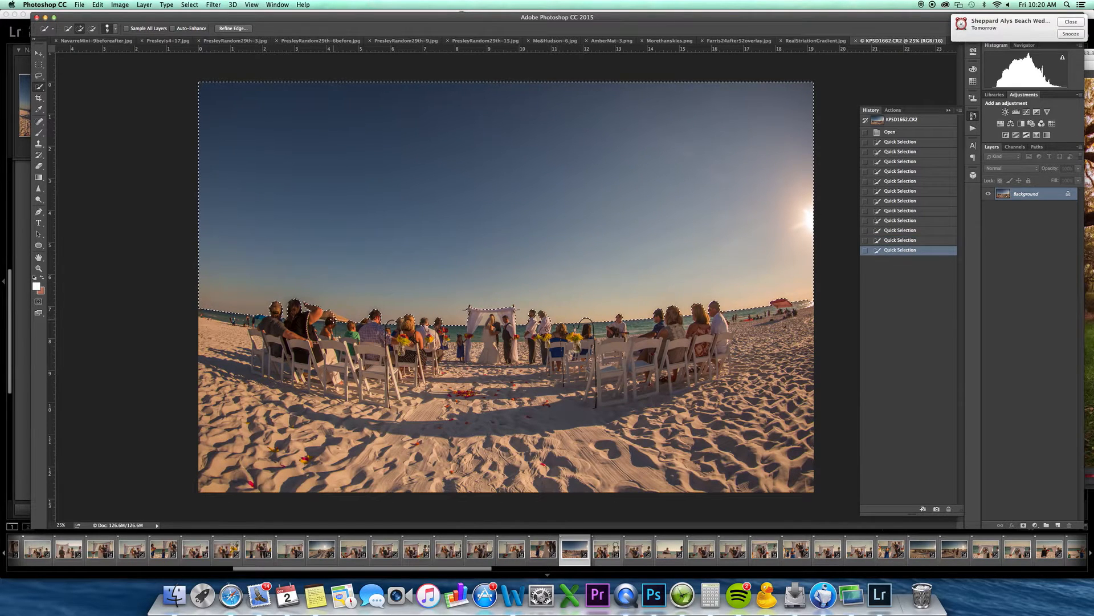
click(343, 312)
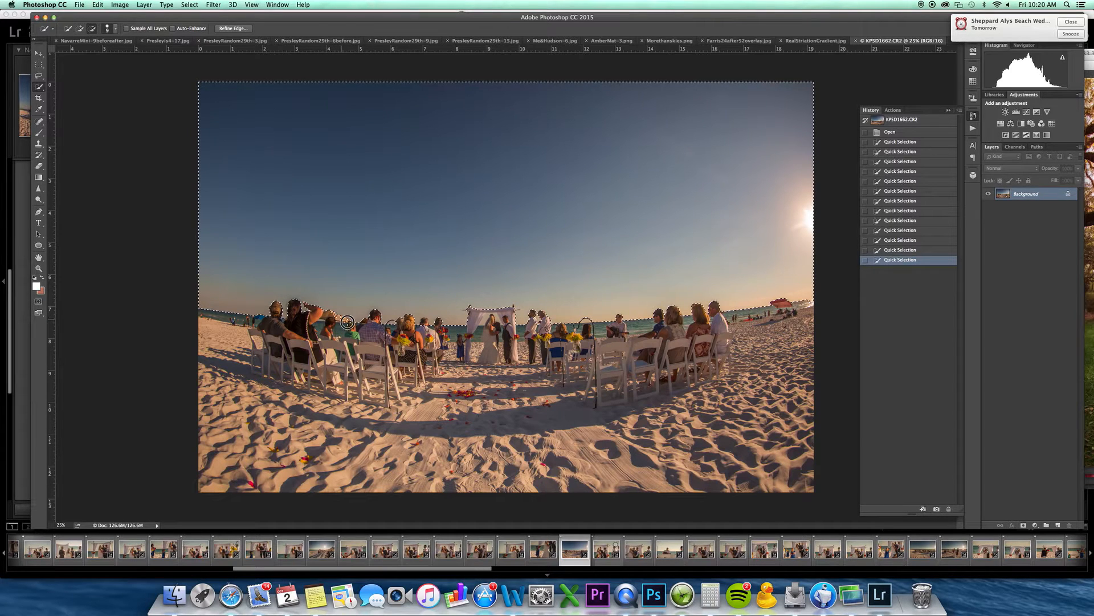
drag(331, 314, 336, 345)
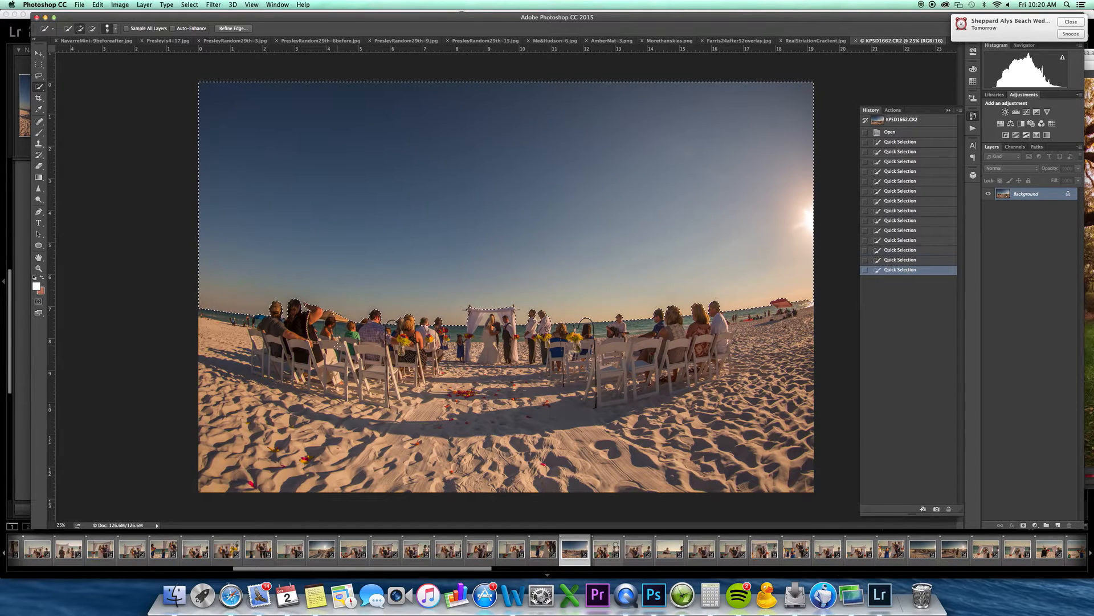
Step: Feather the sky selection by 5 pixels and copy it to a new layer
key(shift+F6)
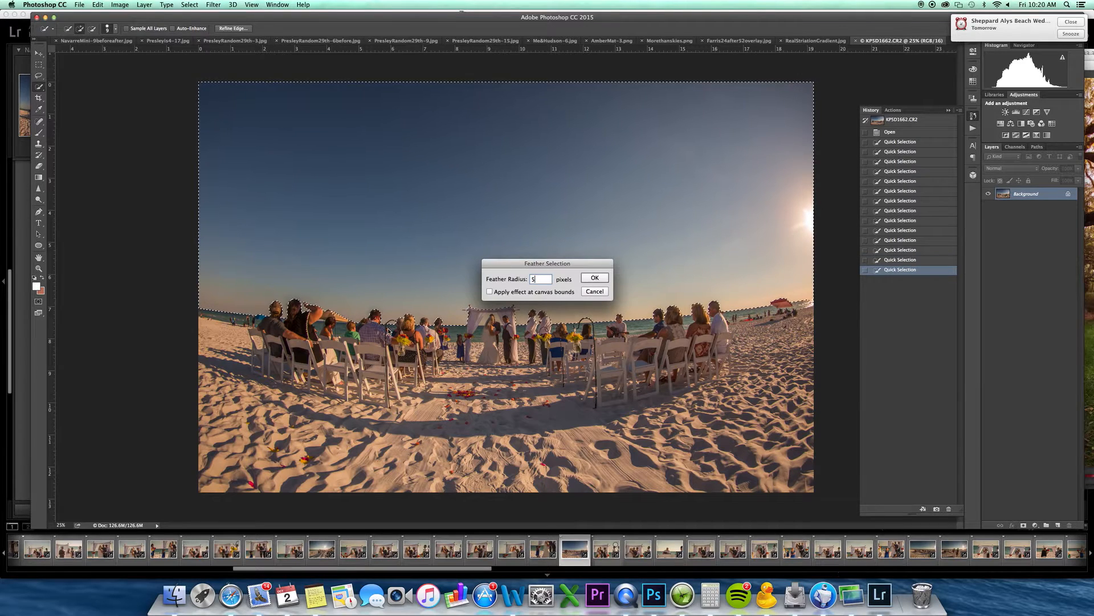
key(Return)
key(super+j)
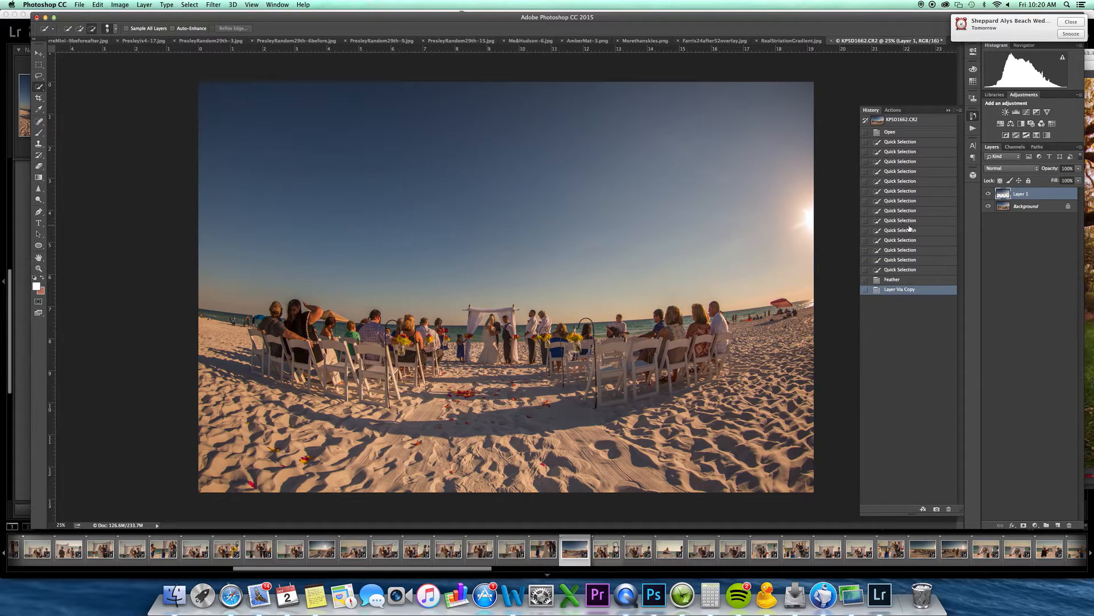
Step: Hide the background layer to inspect the cut-out edge of the copied sky, and show the background again
click(894, 110)
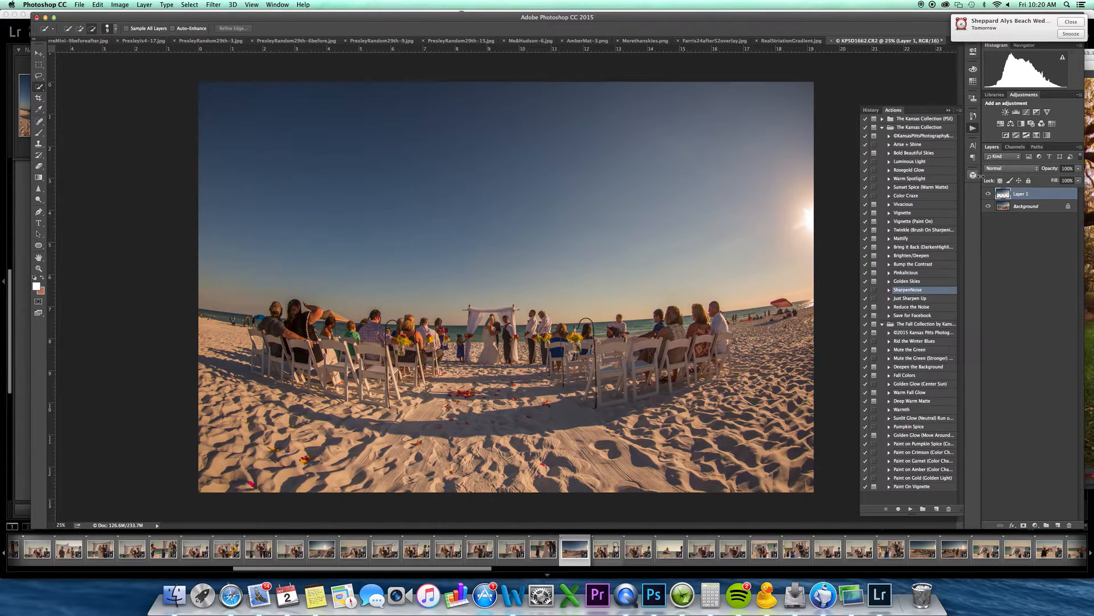
key(v)
click(989, 206)
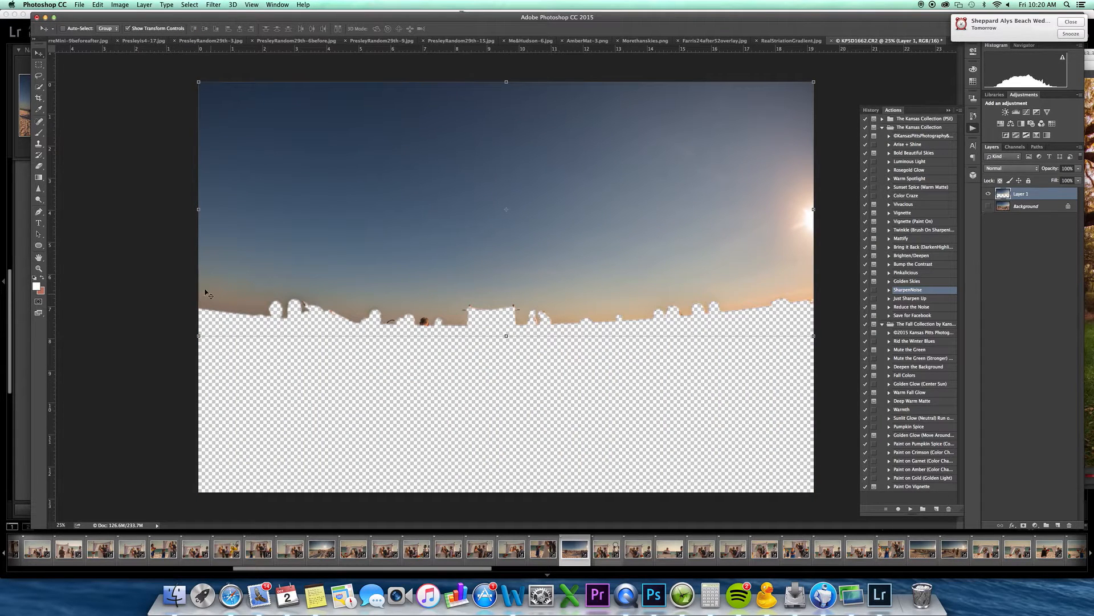
click(40, 165)
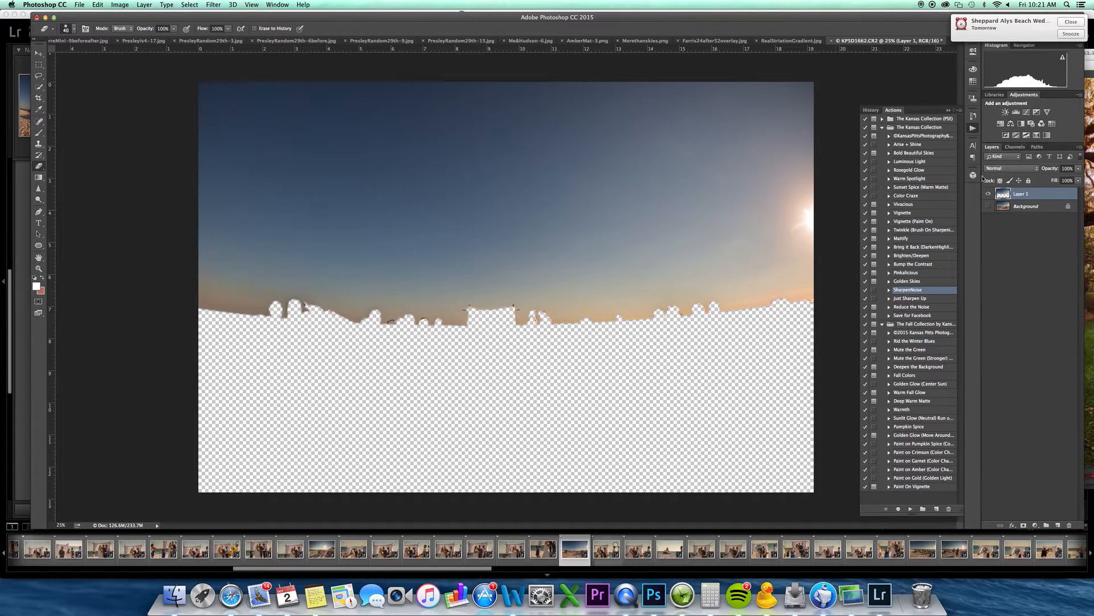
click(989, 206)
Step: Bring the sunset image RealStriationGradient.jpg into the ceremony document as a new top layer and position it over the sky
key(v)
drag(783, 44, 777, 61)
drag(789, 116, 562, 160)
drag(636, 230, 324, 165)
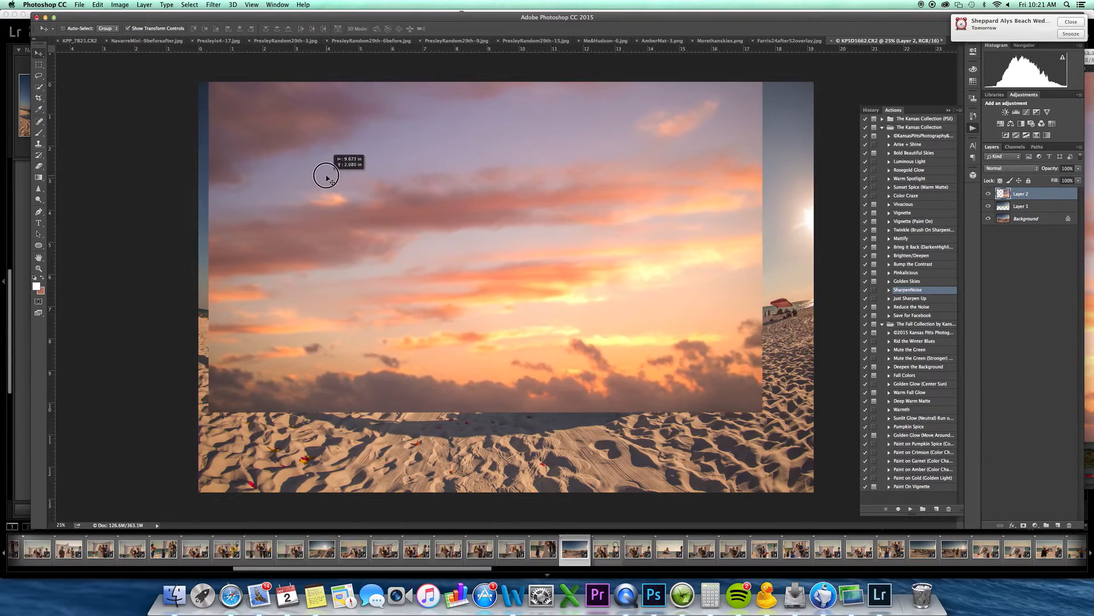
drag(385, 301, 365, 318)
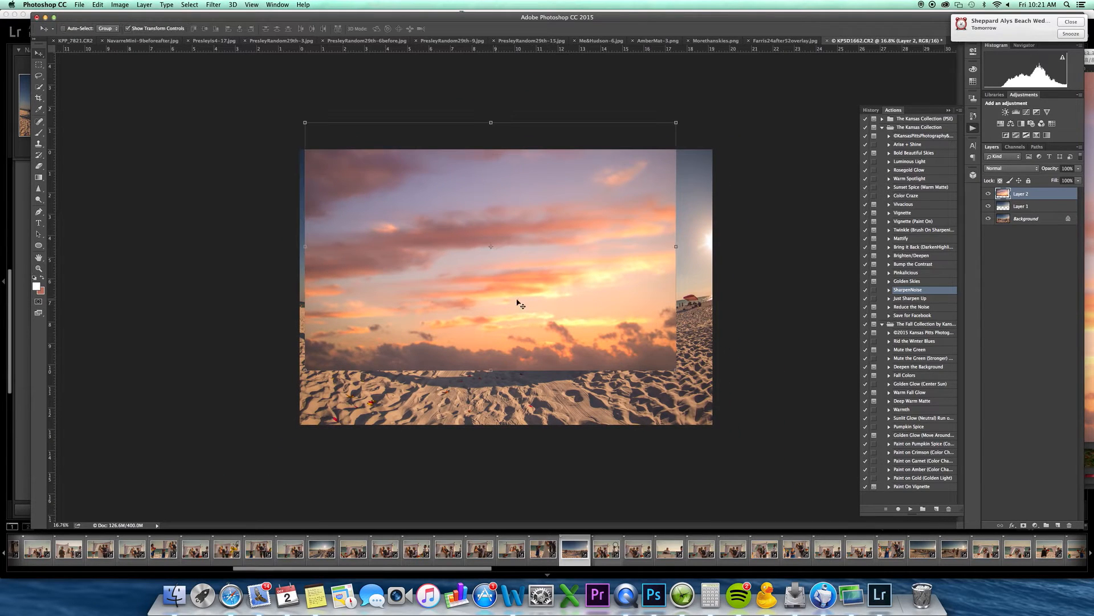
Step: Scale the sunset layer to about 112% so it spans the photo's full width, and shift it upward
drag(674, 368, 709, 393)
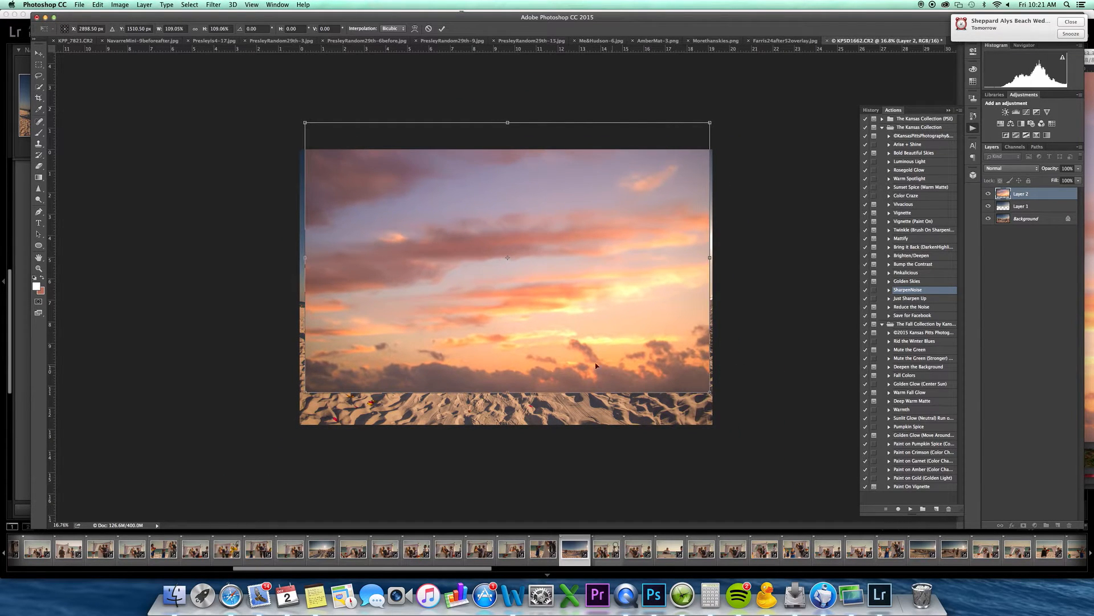
drag(305, 392, 293, 400)
drag(493, 341, 490, 306)
click(442, 29)
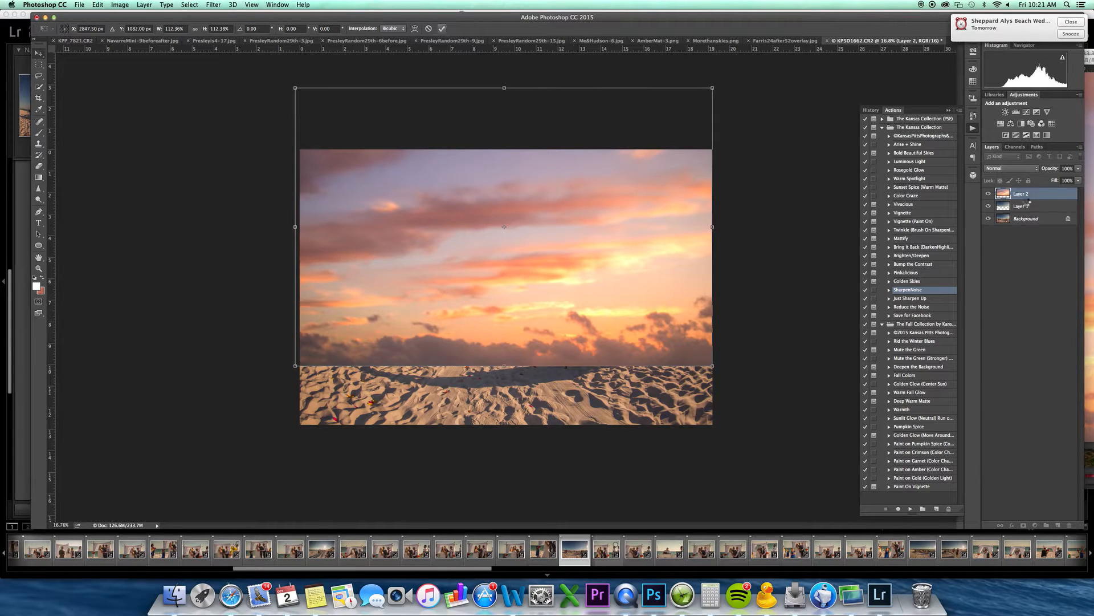
Step: Clip the sunset layer to the copied sky layer and nudge the sunset slightly upward
key(super+alt+g)
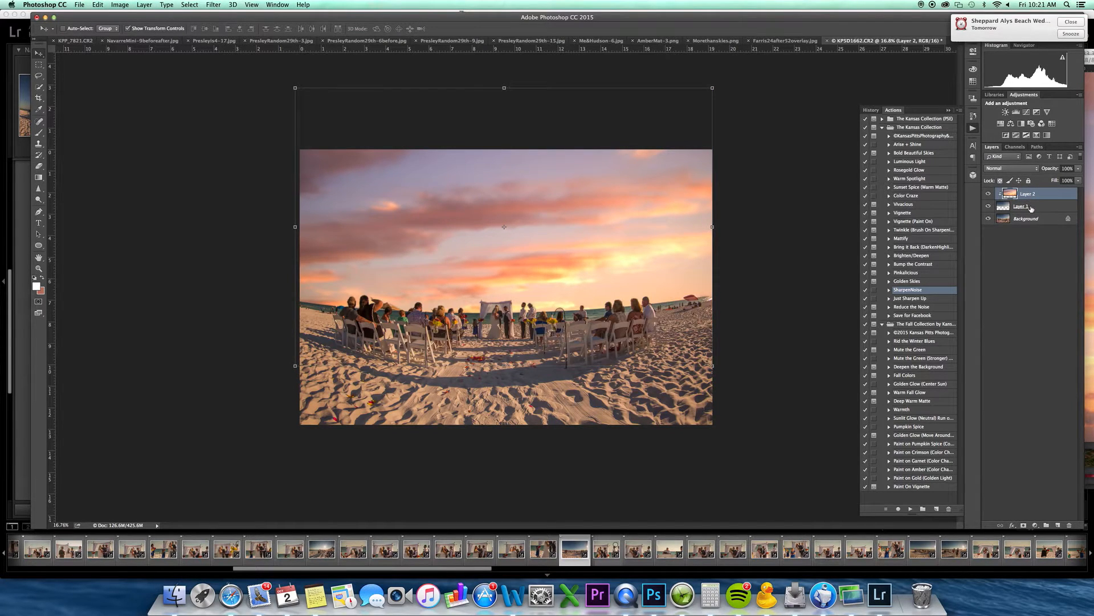
right_click(1027, 194)
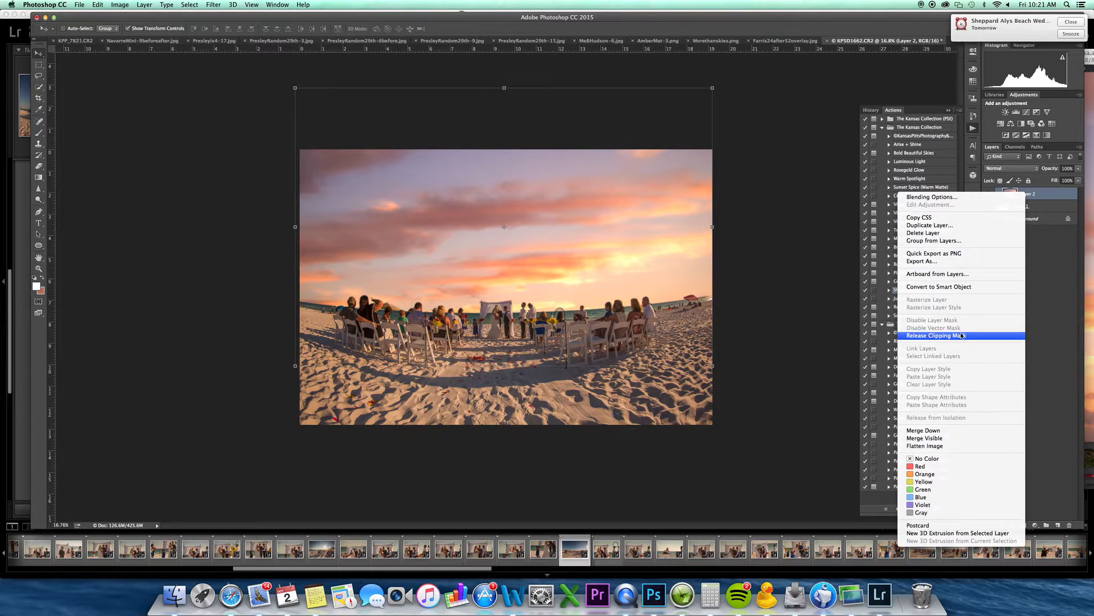
click(781, 219)
drag(607, 240, 603, 225)
Step: Lower the sunset layer's opacity to 70% and add a layer mask to it
drag(1079, 171, 1069, 180)
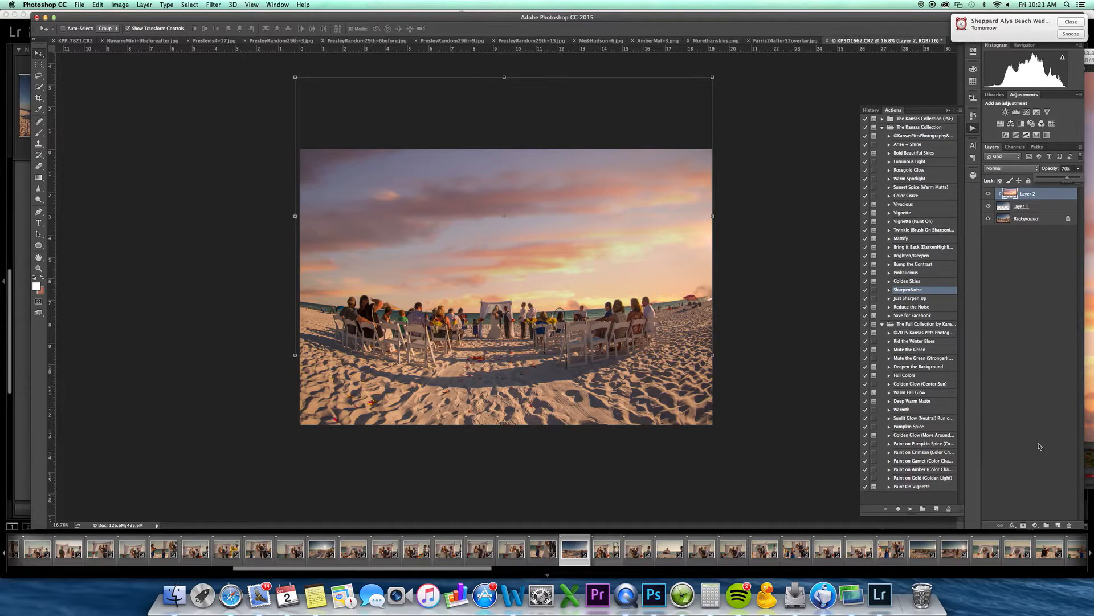
click(1024, 525)
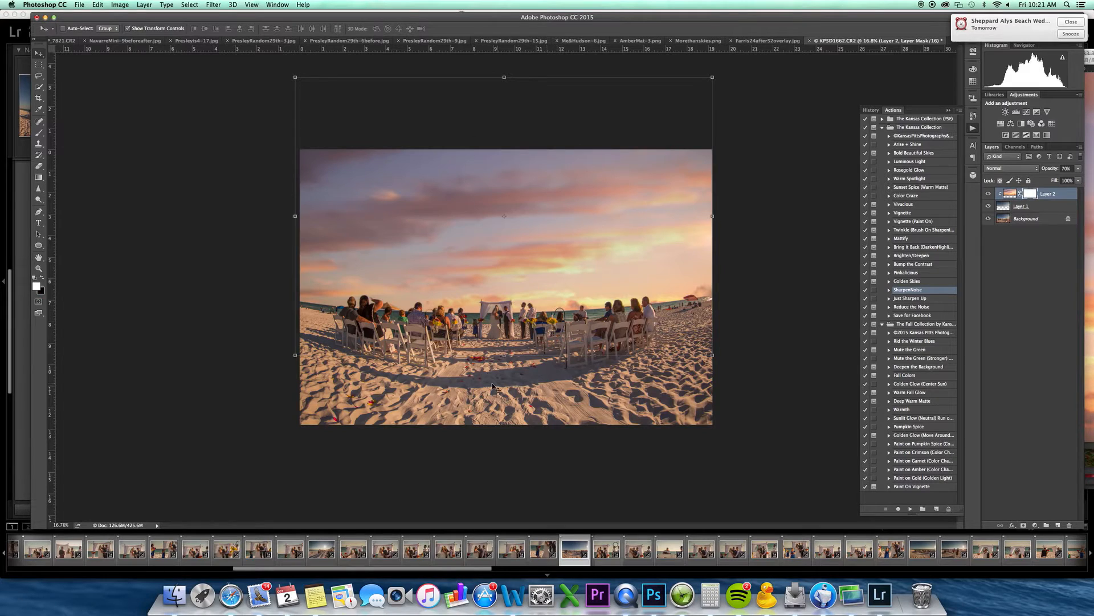
Step: Paint black on the sunset layer's mask along the horizon with a 900 px brush at 20% opacity
click(41, 278)
key(b)
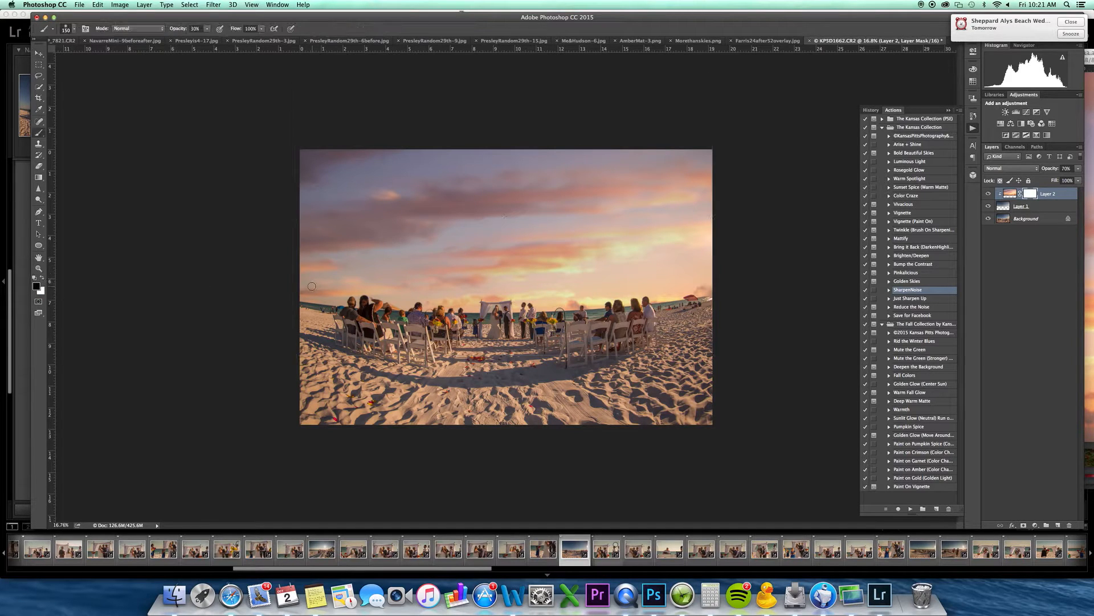
key(bracketright)
key(bracketright)
key(bracketright)
key(bracketright)
key(bracketright)
key(bracketright)
key(2)
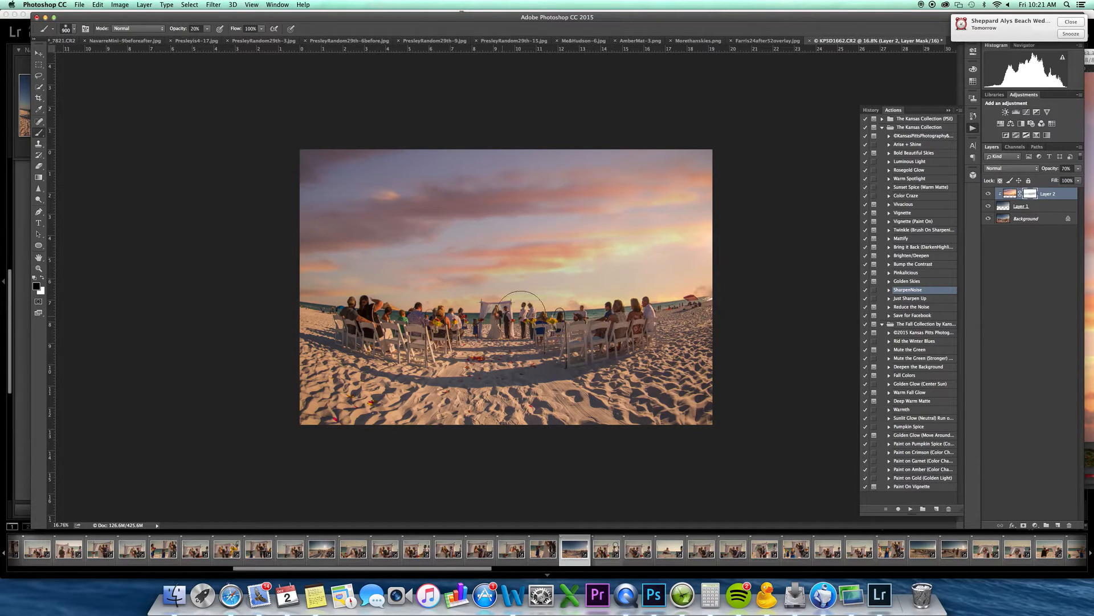
Step: Fade the sunset further along the horizon on its mask at 50% brush opacity, and refine at 20%, switching the foreground to white
key(5)
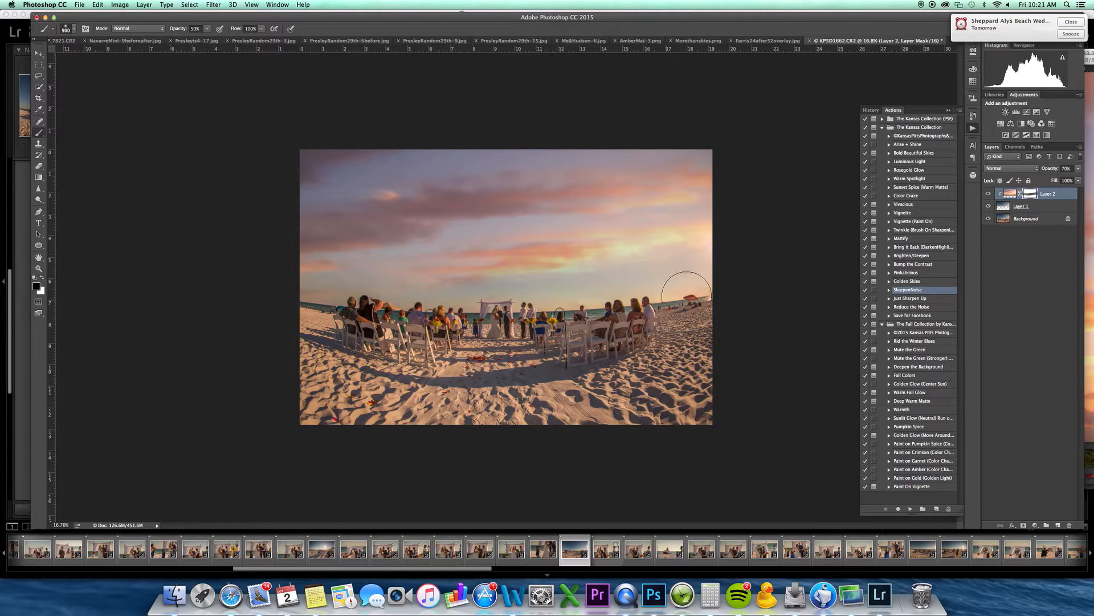
key(2)
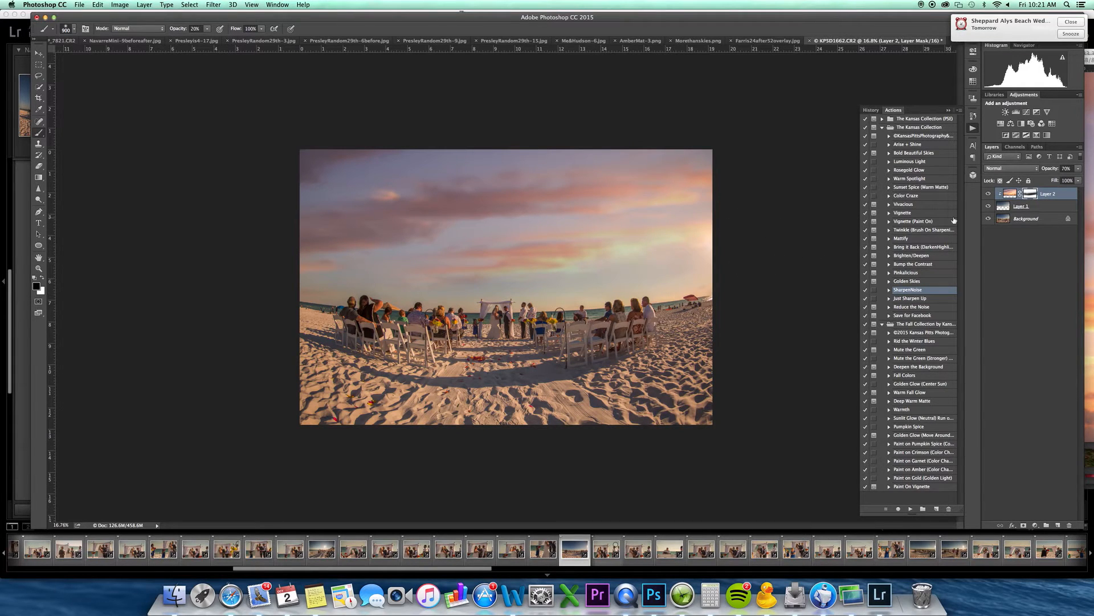
key(x)
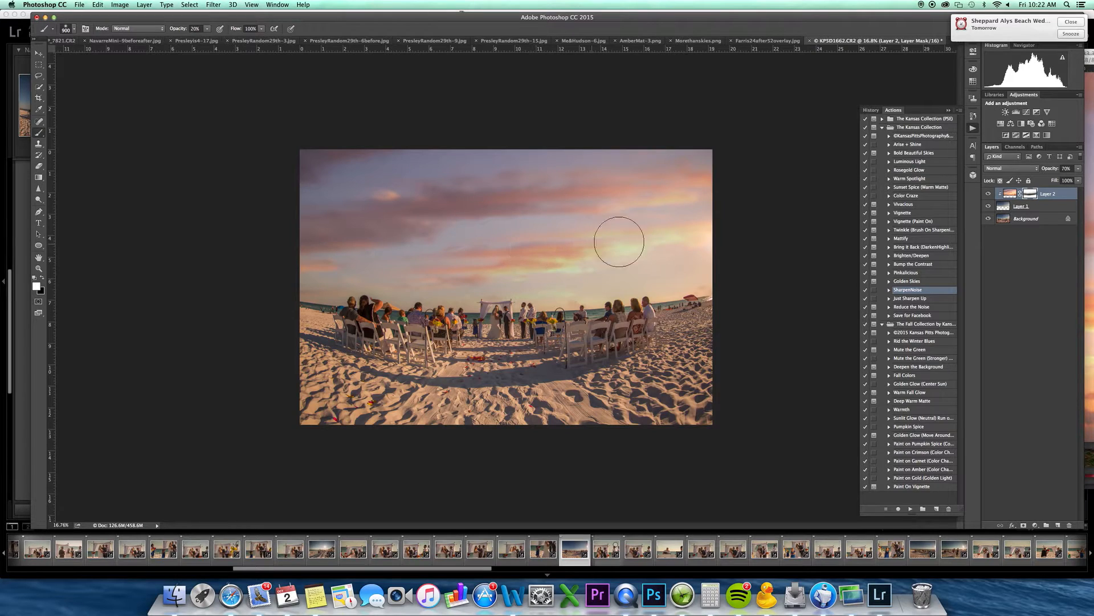
Step: Add a Color Balance adjustment clipped with the sunset layer, adjust its midtones, and compare the sky with and without it
click(1010, 123)
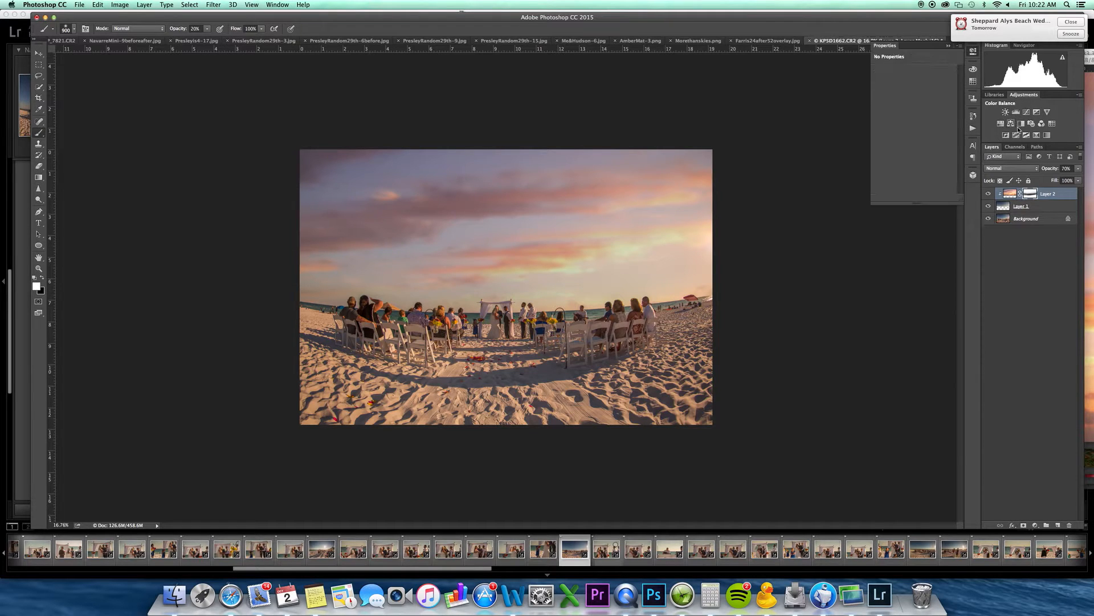
click(899, 198)
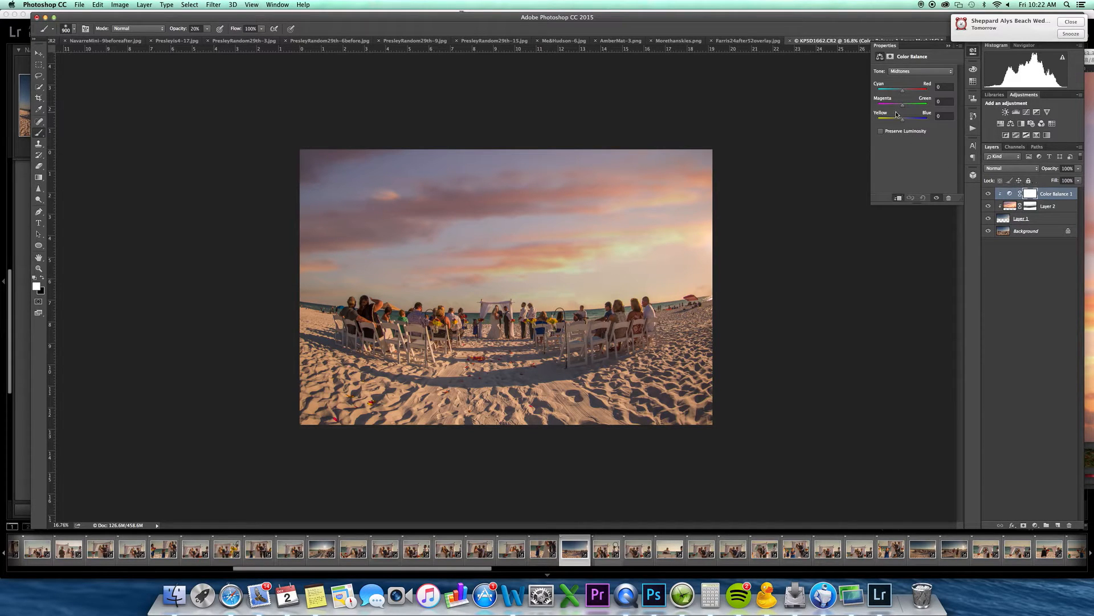
drag(903, 121, 905, 106)
click(990, 194)
click(990, 194)
Step: Select the Background layer and open BlueSunsetFade.png and RoseGoldFade.png from the GradientSkies folder
click(1053, 223)
click(1052, 231)
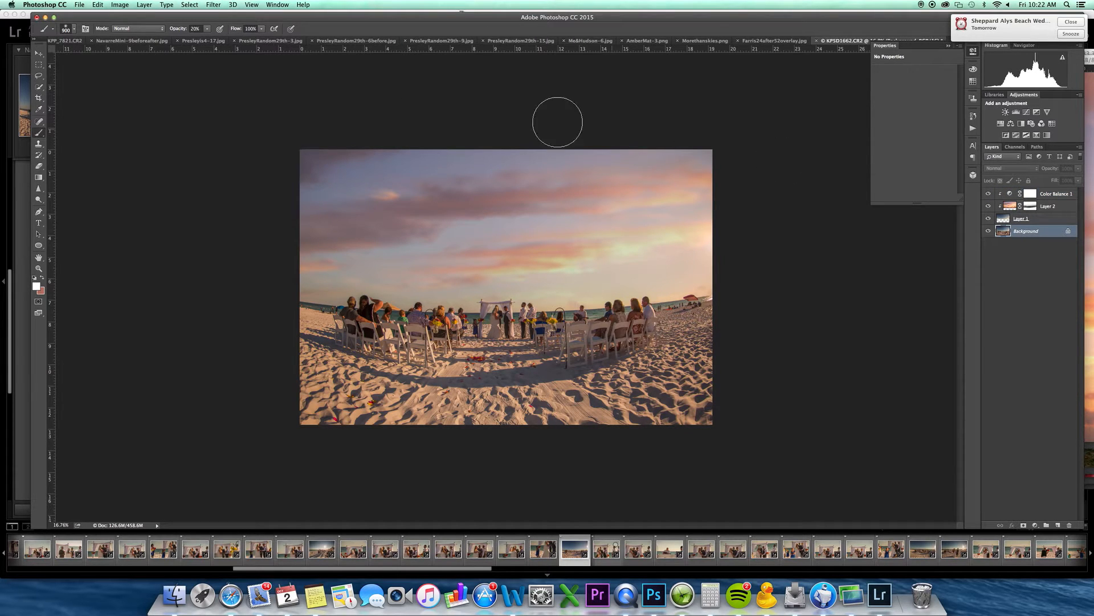
click(79, 4)
click(86, 23)
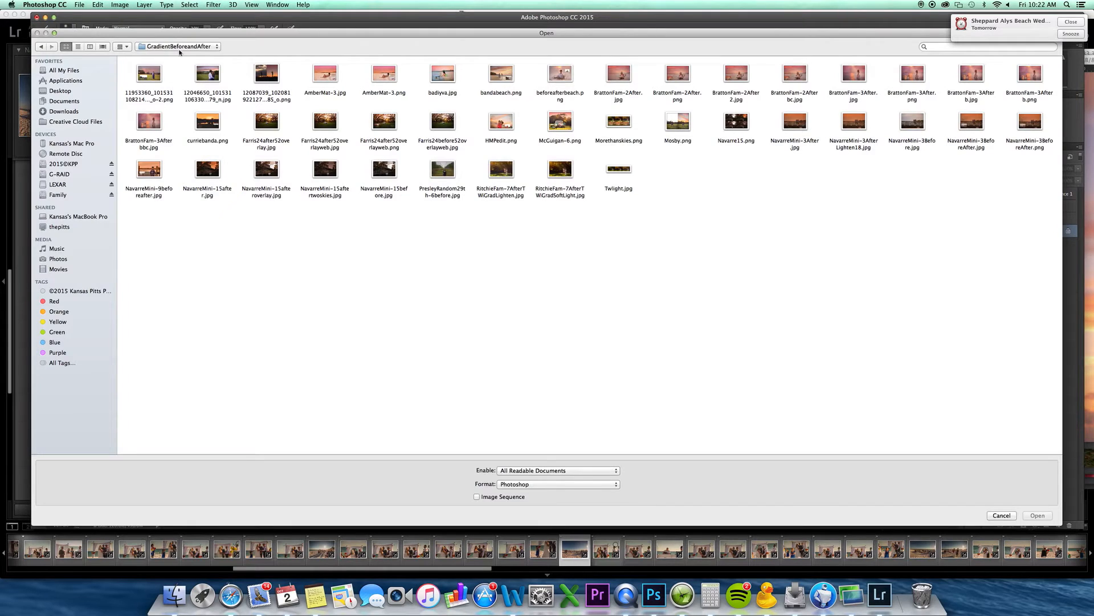
click(179, 48)
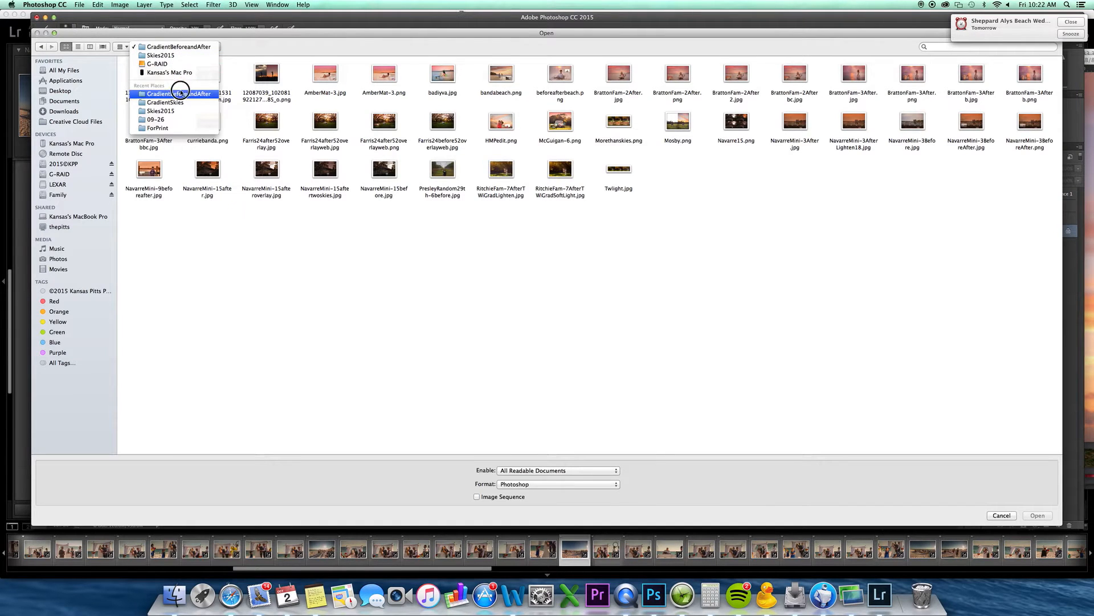
click(178, 102)
click(78, 46)
click(66, 47)
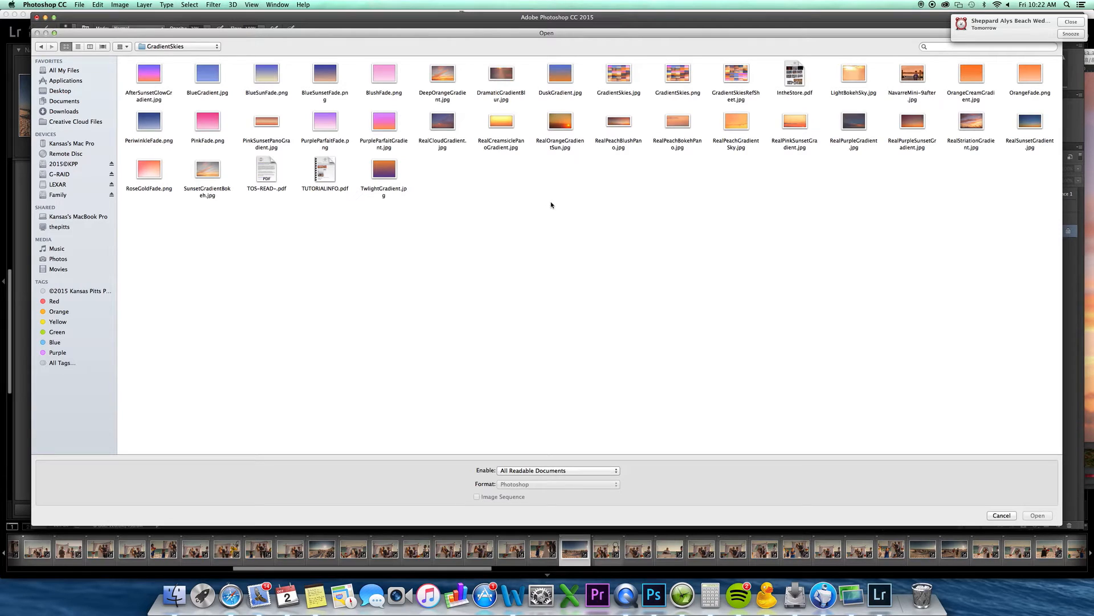
click(328, 74)
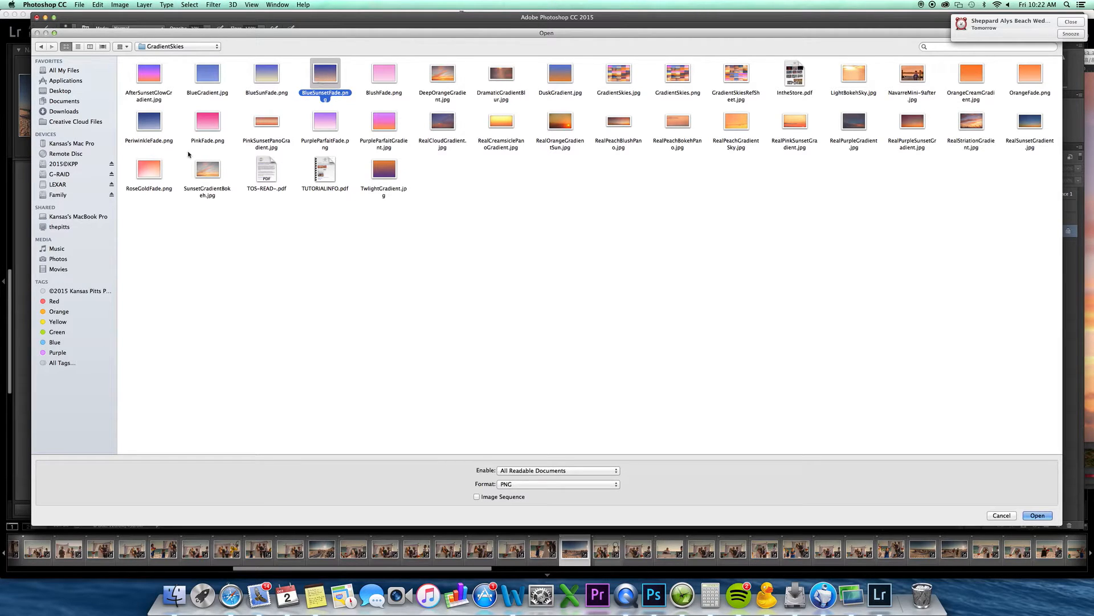
super+click(150, 169)
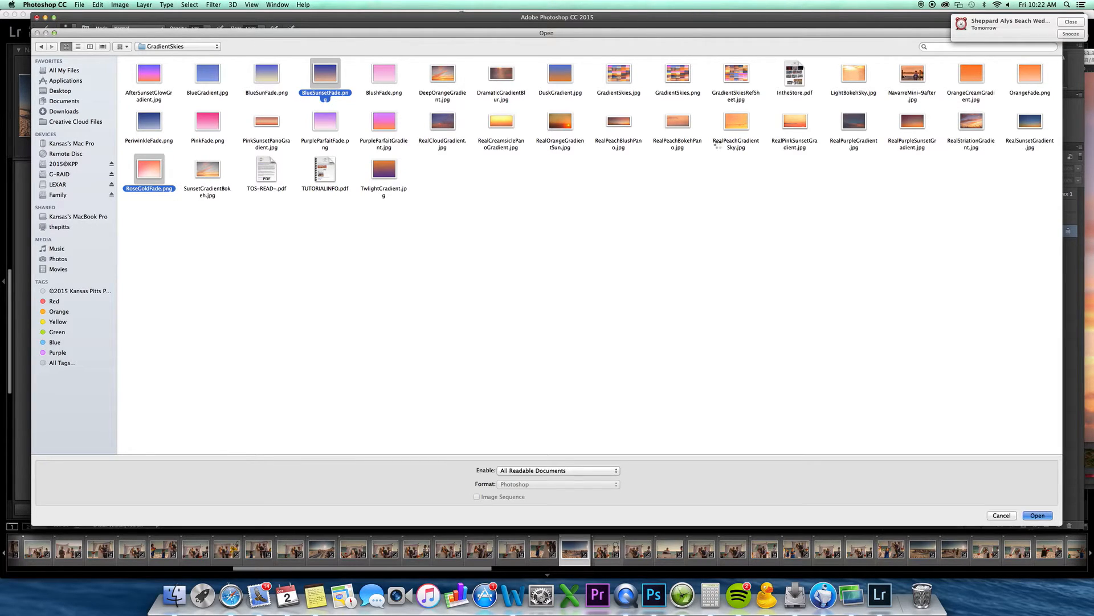
key(Return)
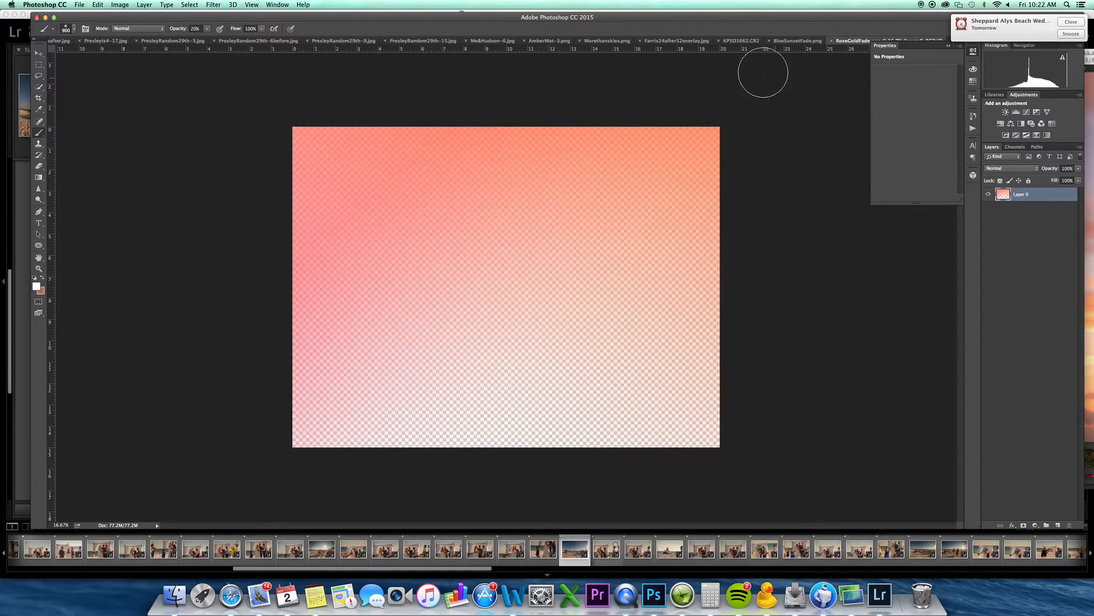
Step: Hide all layers above the Background in the ceremony document and bring in BlueSunsetFade.png directly above the Background, positioned over the sky
click(752, 42)
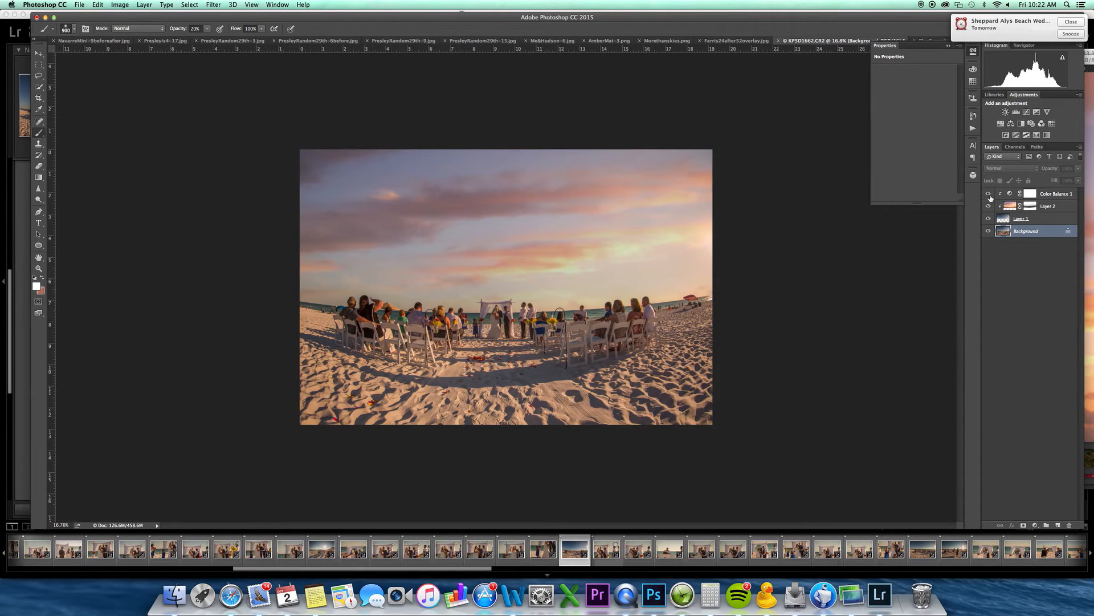
click(988, 206)
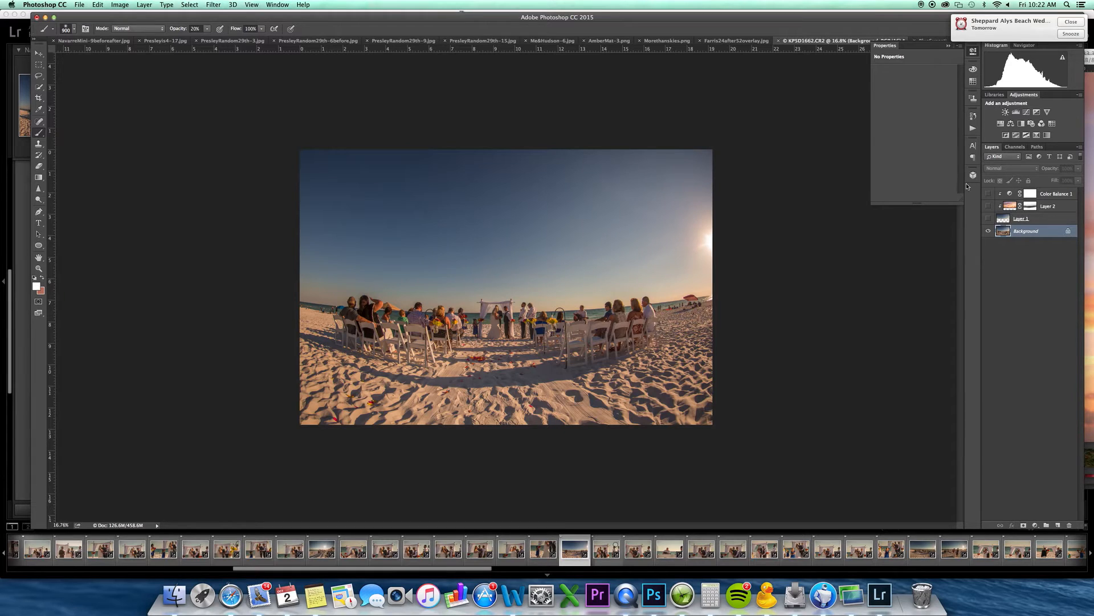
key(v)
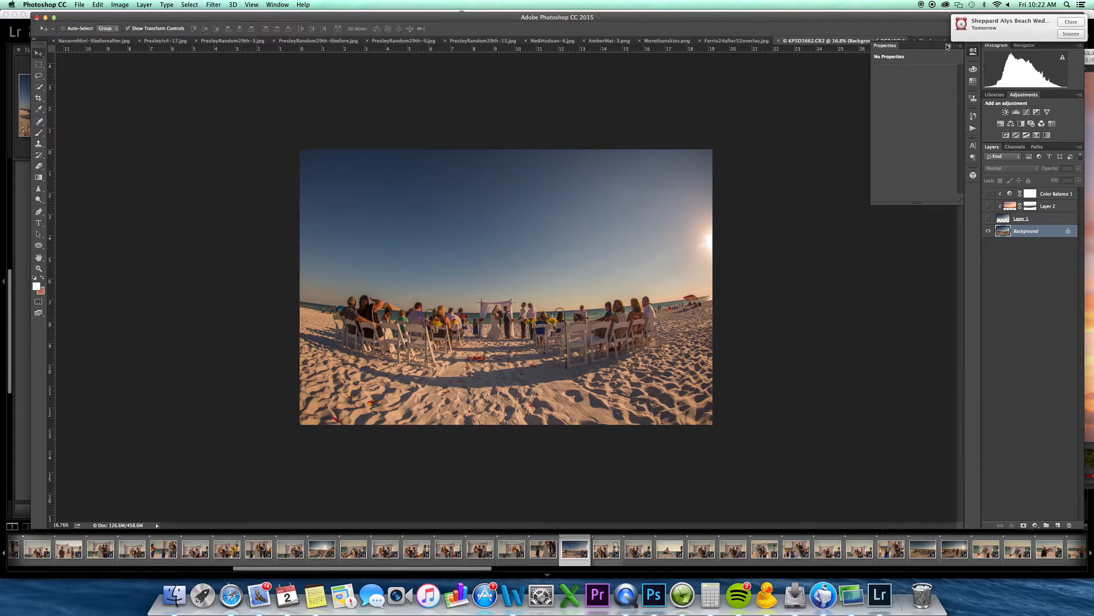
click(948, 46)
drag(933, 41, 905, 73)
drag(935, 175, 749, 239)
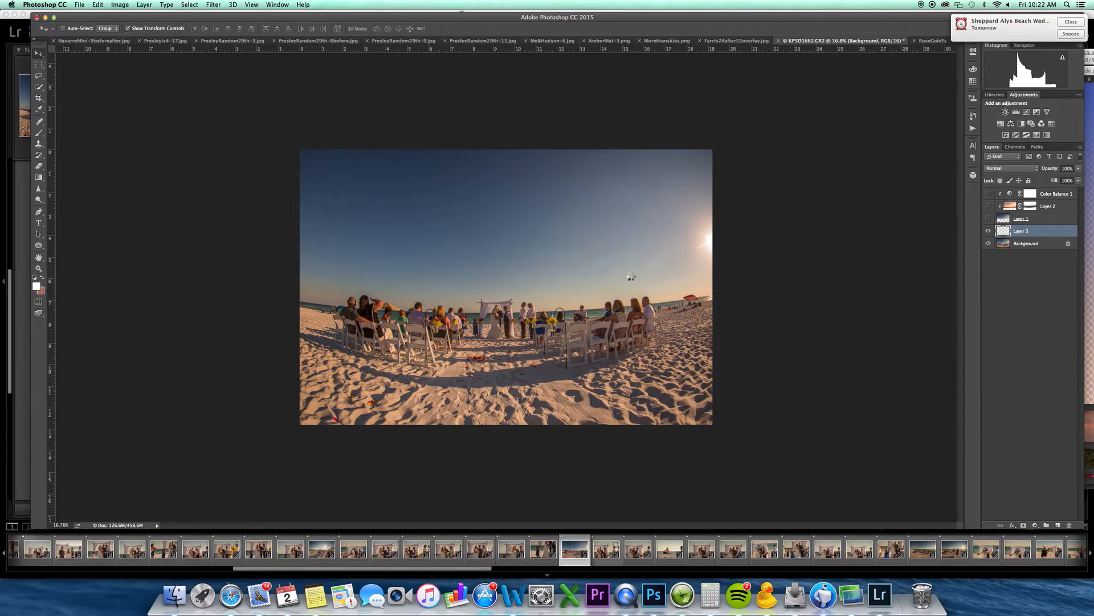
drag(601, 274, 545, 232)
Step: Show the copied sky layer, move the blue sunset fade above it, and clip the fade to it, releasing the hidden layers above
click(1026, 217)
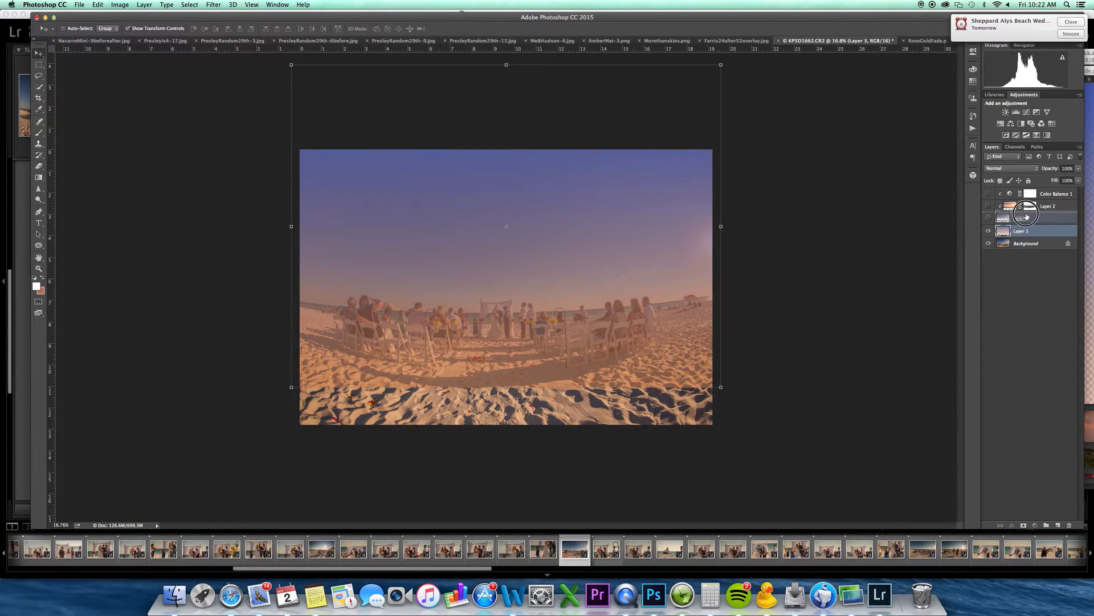
drag(1026, 216, 1045, 222)
click(989, 231)
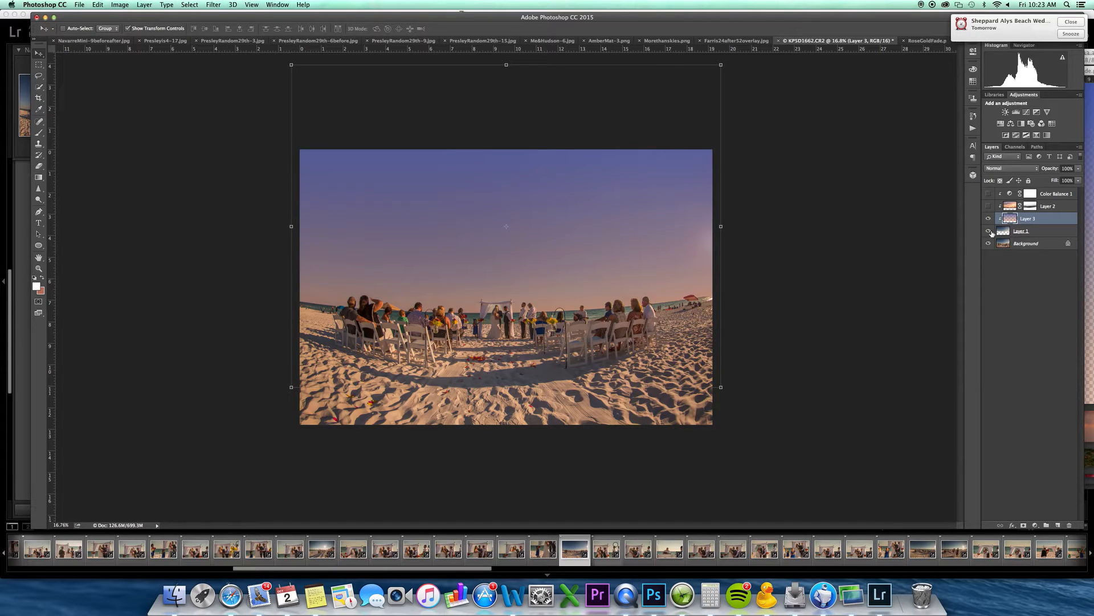
key(alt+super+g)
key(alt+super+g)
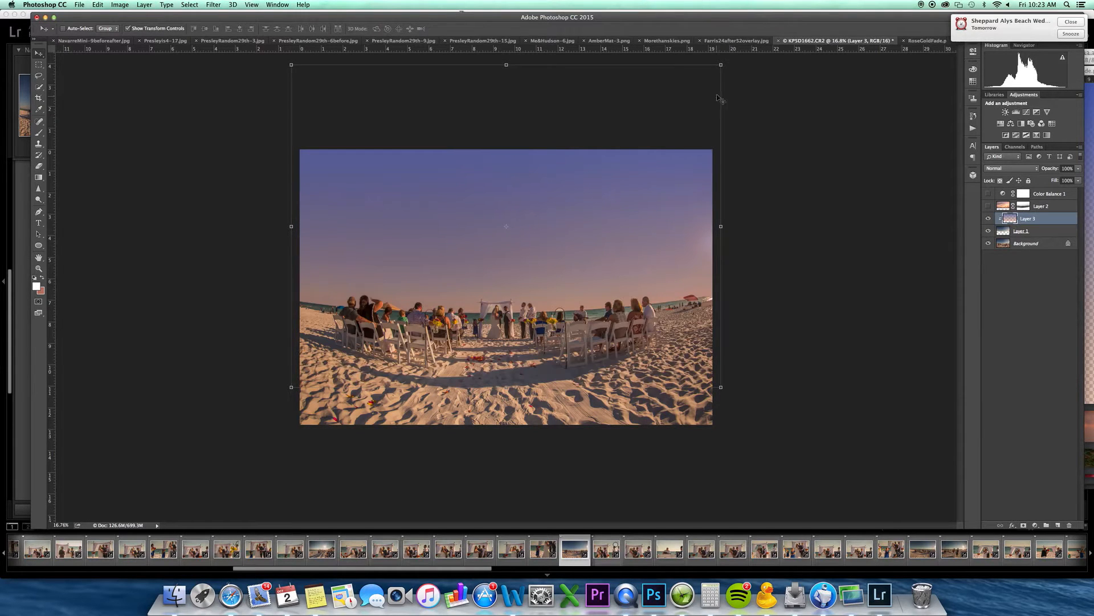
Step: Scale the blue sunset fade layer to about 99% and shift it upward over the sky
drag(721, 67, 719, 71)
drag(595, 219, 590, 192)
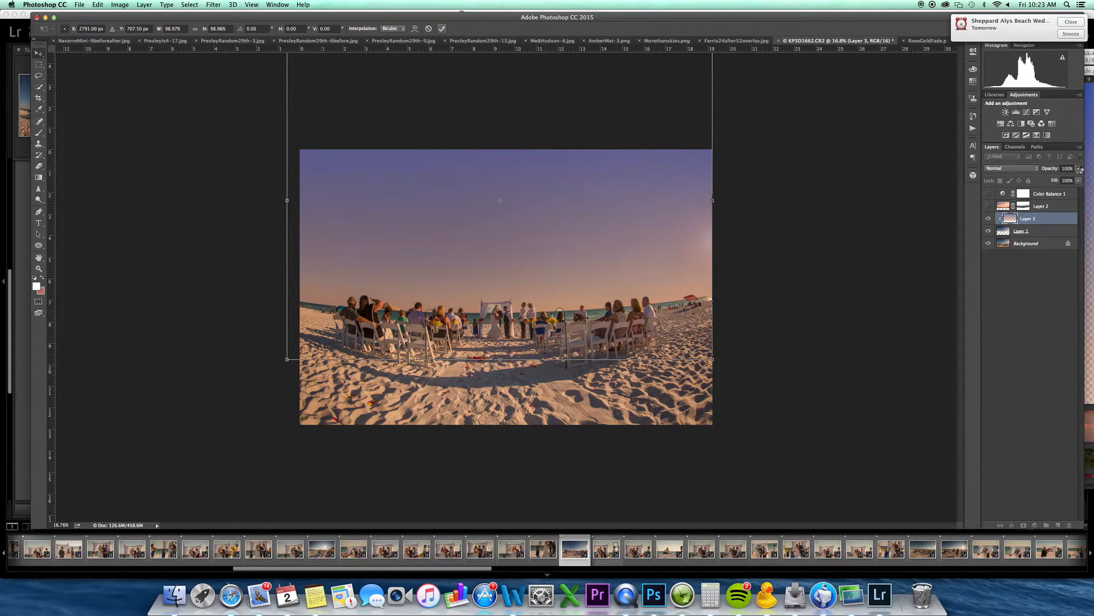
Step: Set the blue sunset fade layer's blend mode to Overlay after trying Multiply and Screen
click(1012, 169)
click(1012, 192)
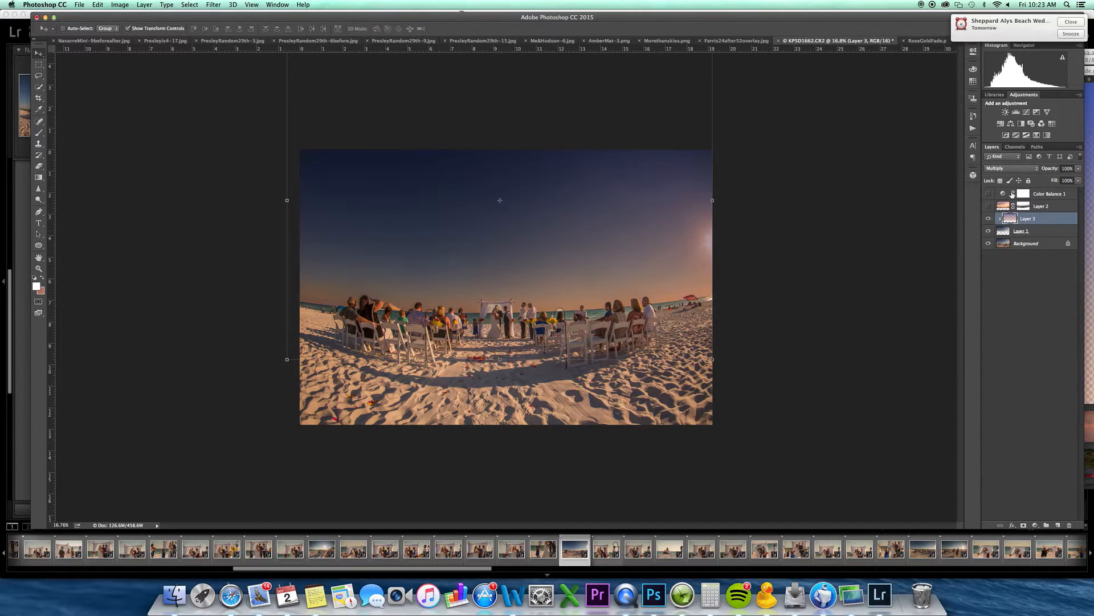
click(1012, 168)
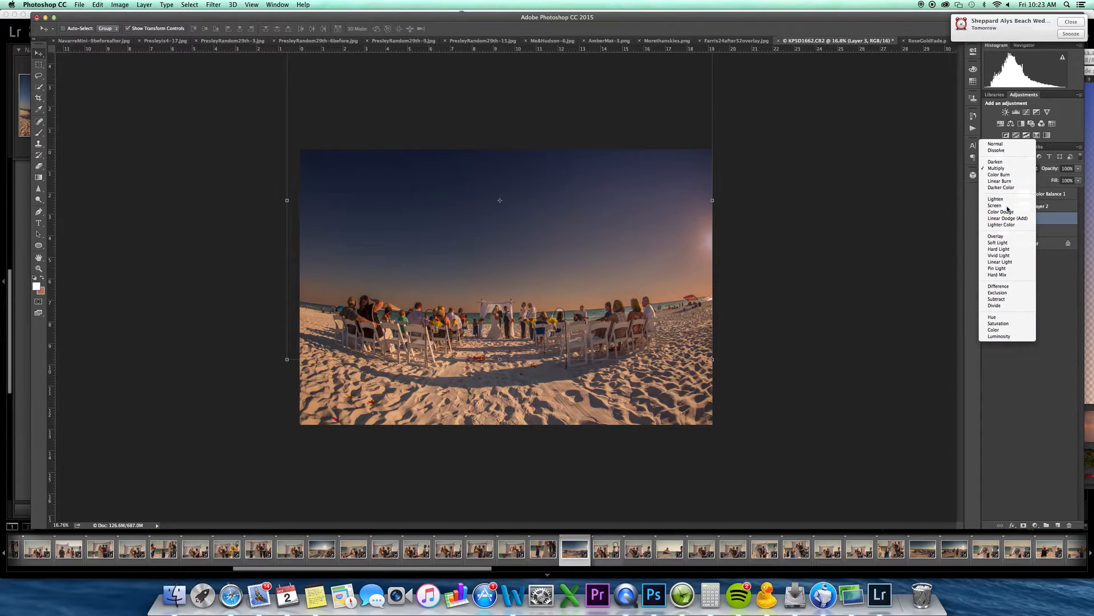
click(1014, 207)
click(1013, 168)
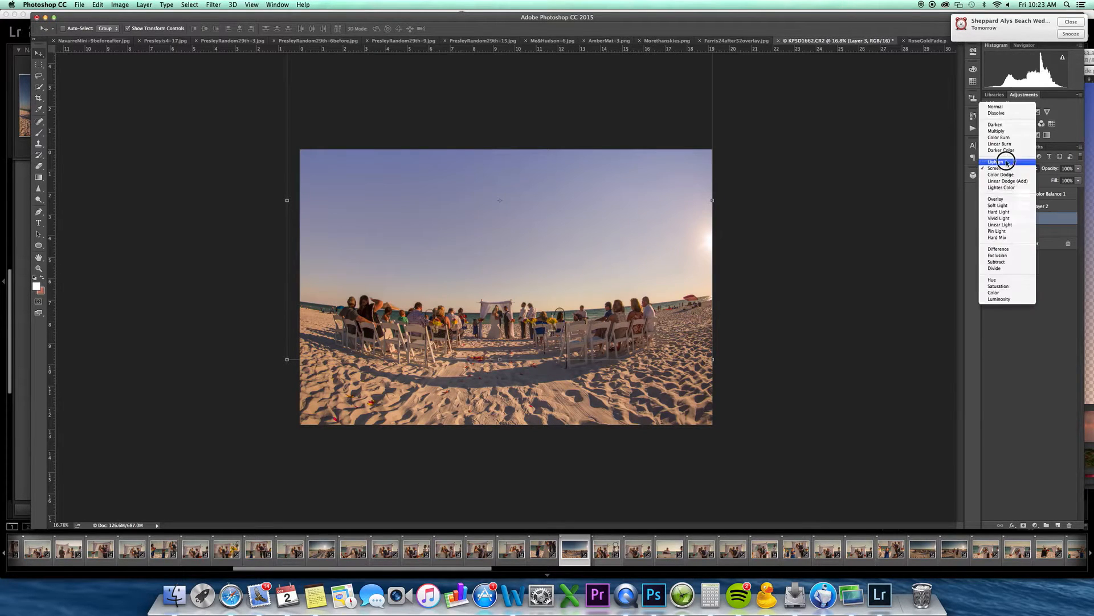
click(1015, 207)
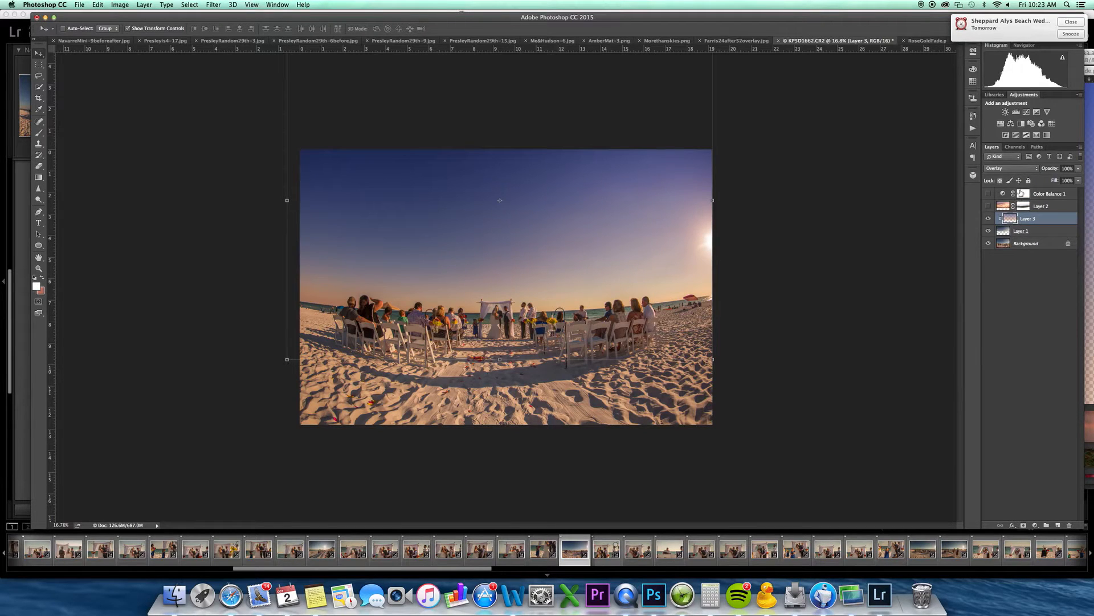
Step: Compare the sky with and without the blue sunset fade by toggling the layer's visibility
click(988, 220)
click(988, 221)
click(989, 220)
click(989, 219)
click(989, 219)
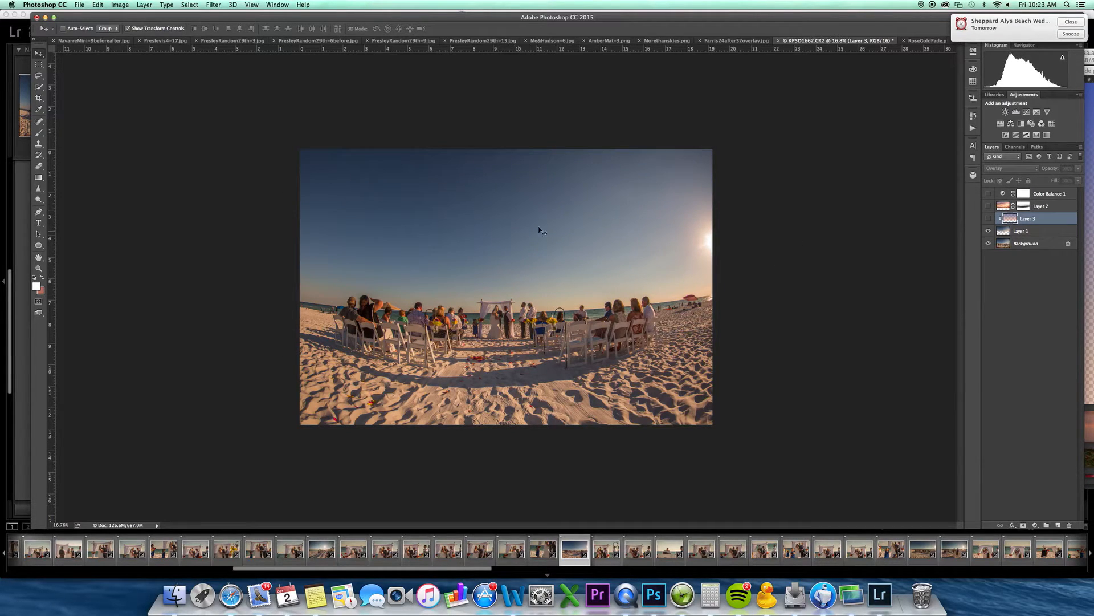
click(989, 220)
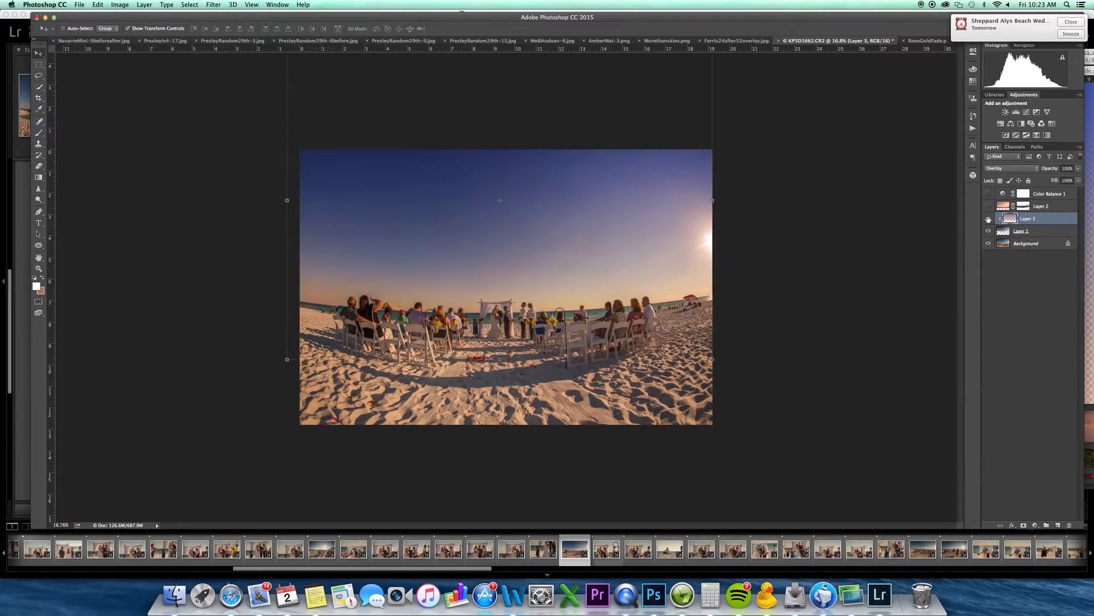
click(985, 219)
click(985, 219)
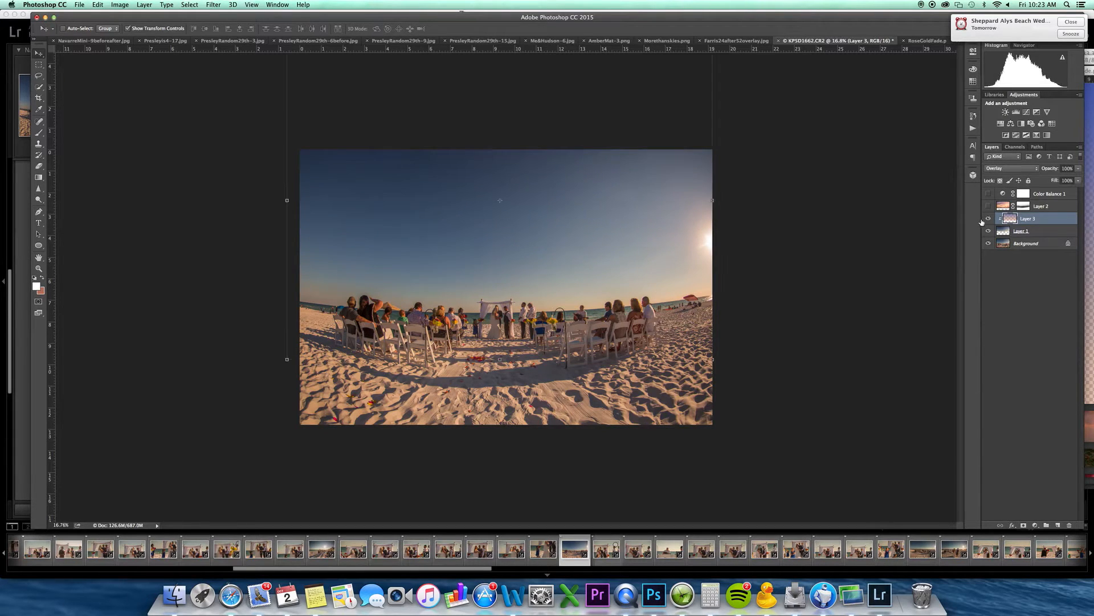
Step: Bring RoseGoldFade.png in above the blue fade layer, position it over the sky, and clip it to the copied sky layer
drag(927, 41, 691, 276)
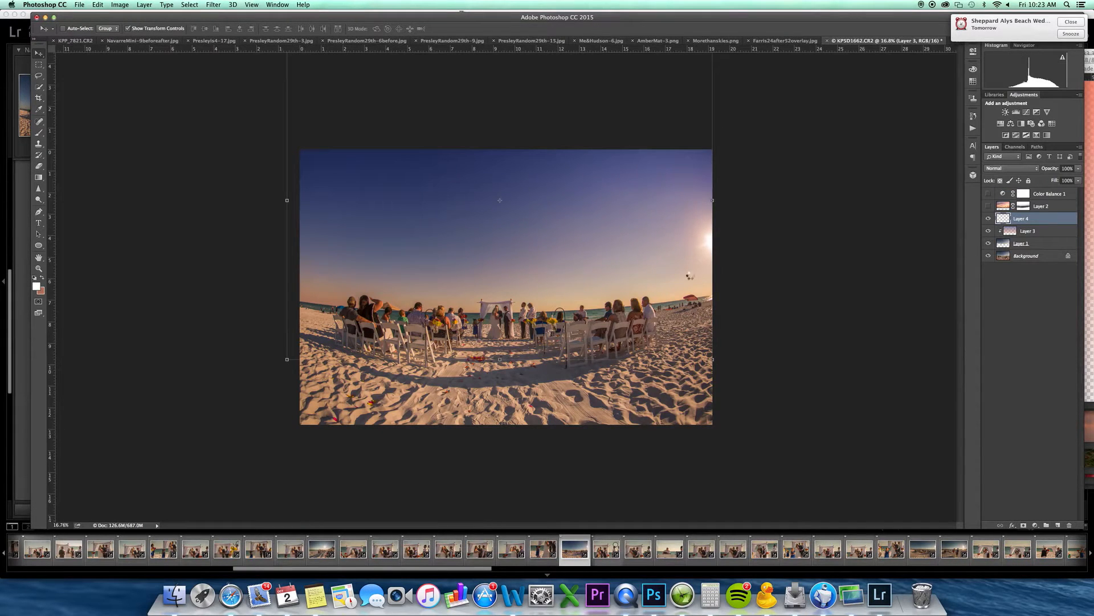
drag(611, 255, 471, 176)
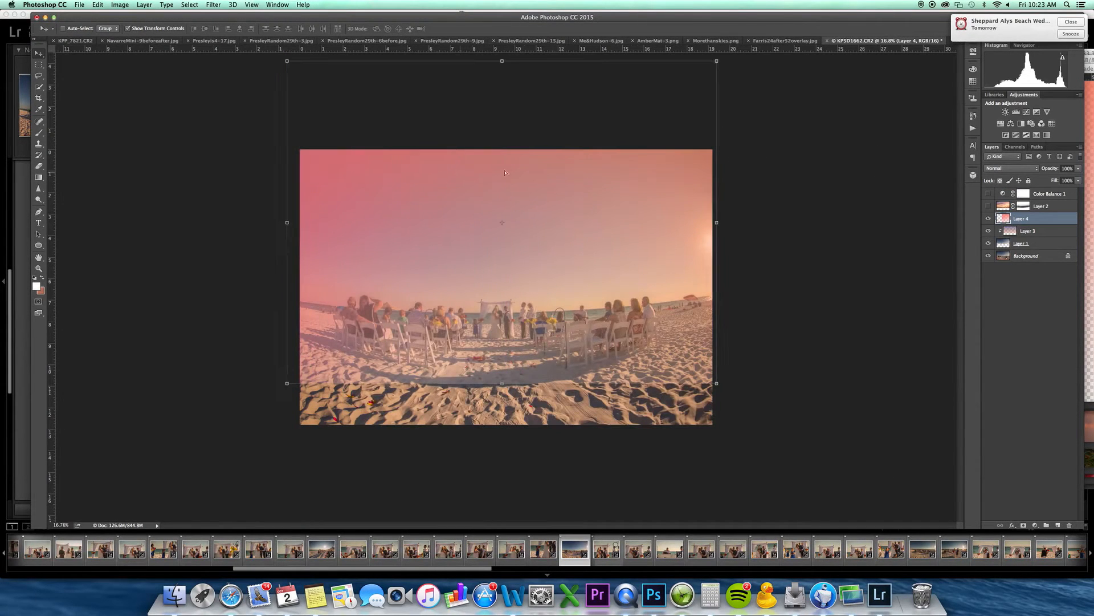
right_click(1029, 225)
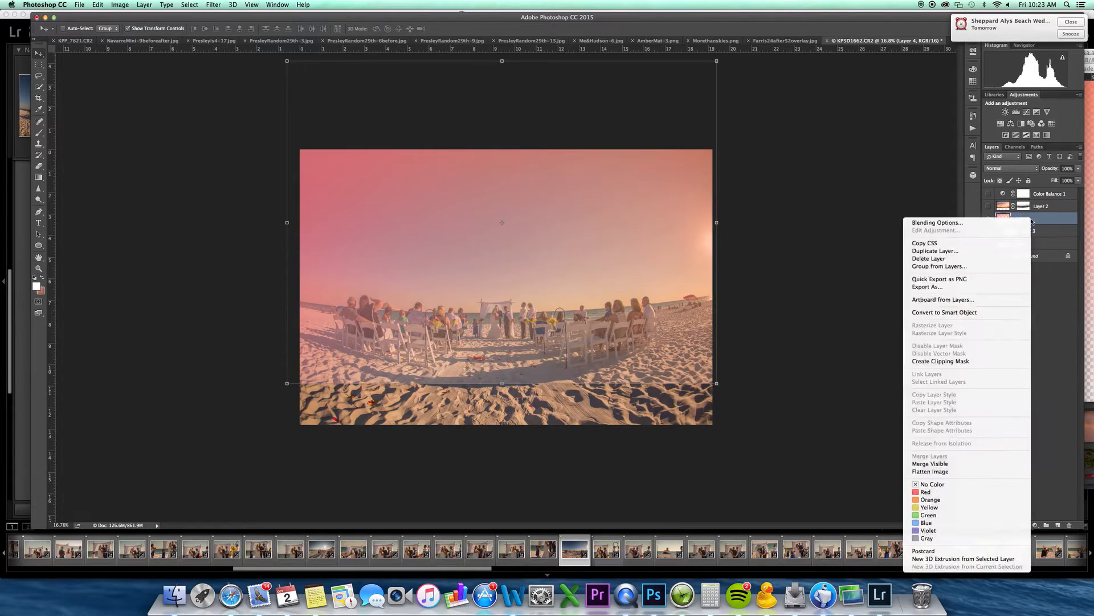
click(977, 357)
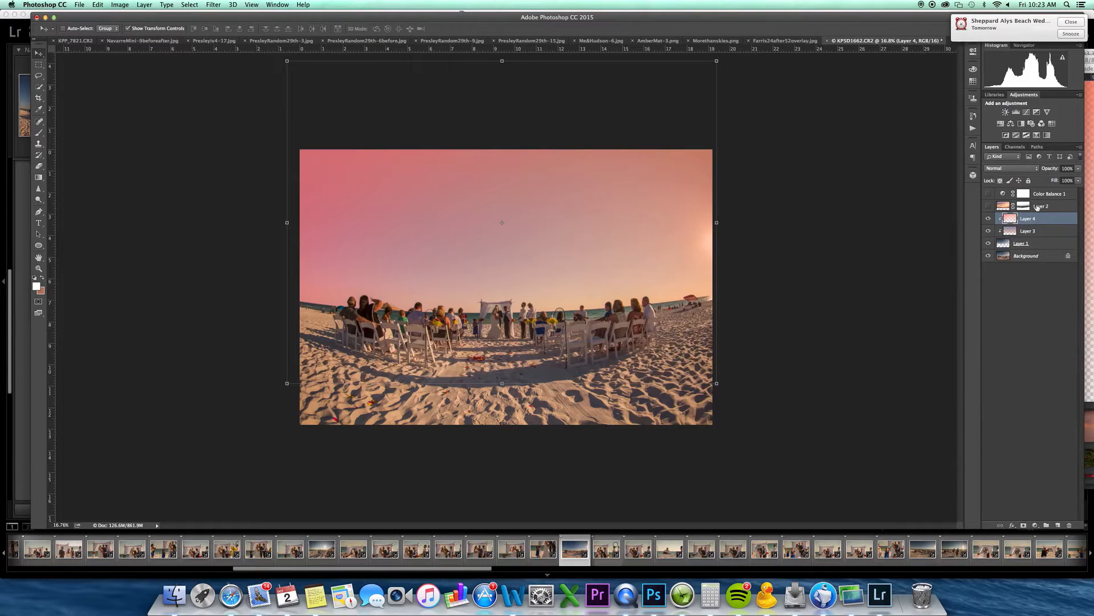
Step: Set the rose gold fade layer's blend mode to Overlay after trying Multiply
click(1019, 171)
click(1015, 194)
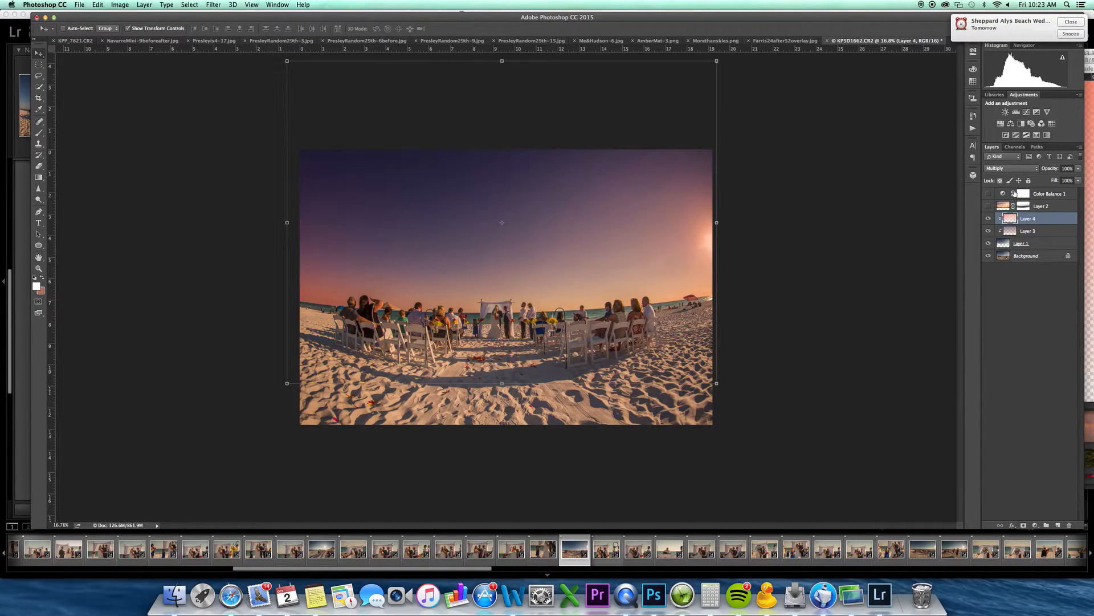
click(1009, 168)
click(1006, 233)
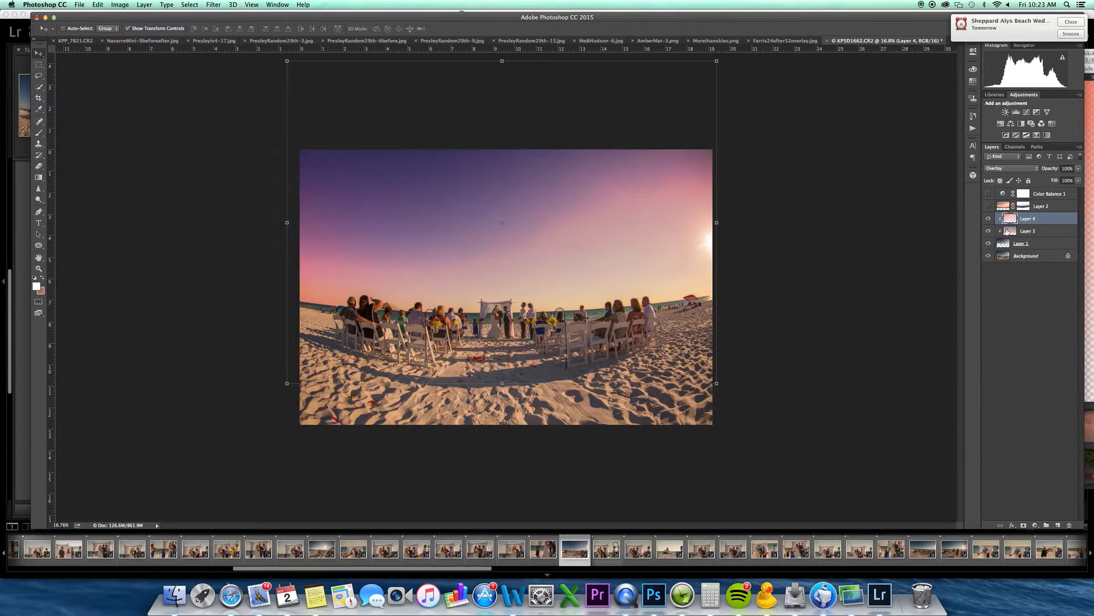
Step: Set the rose gold fade layer to Normal blend mode at 36% opacity after trying Soft Light at 59%
click(1012, 171)
click(1012, 179)
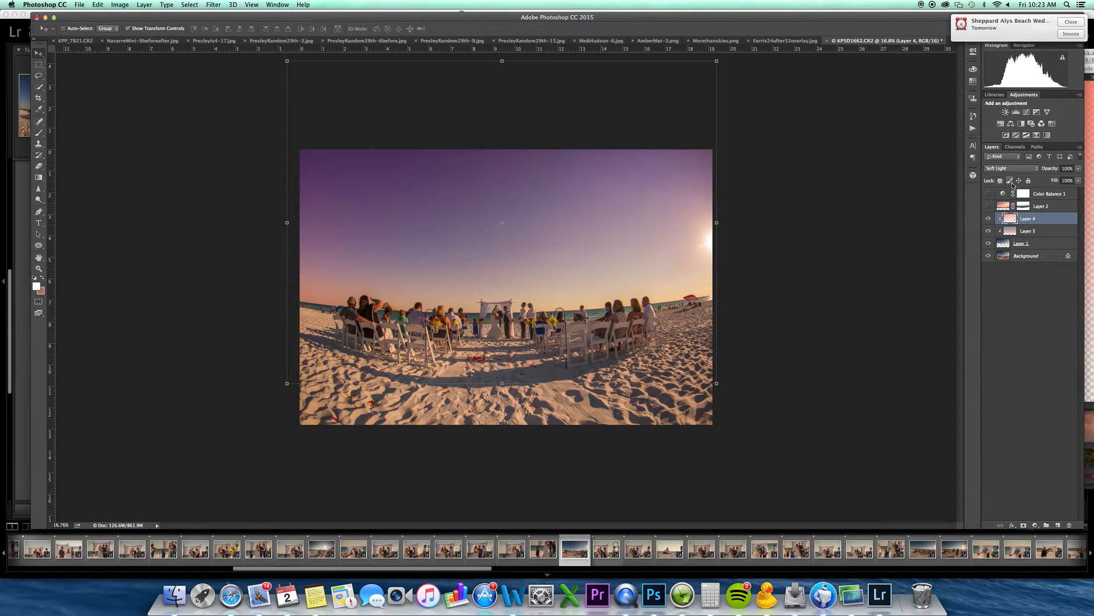
drag(1078, 168, 1059, 175)
click(1013, 168)
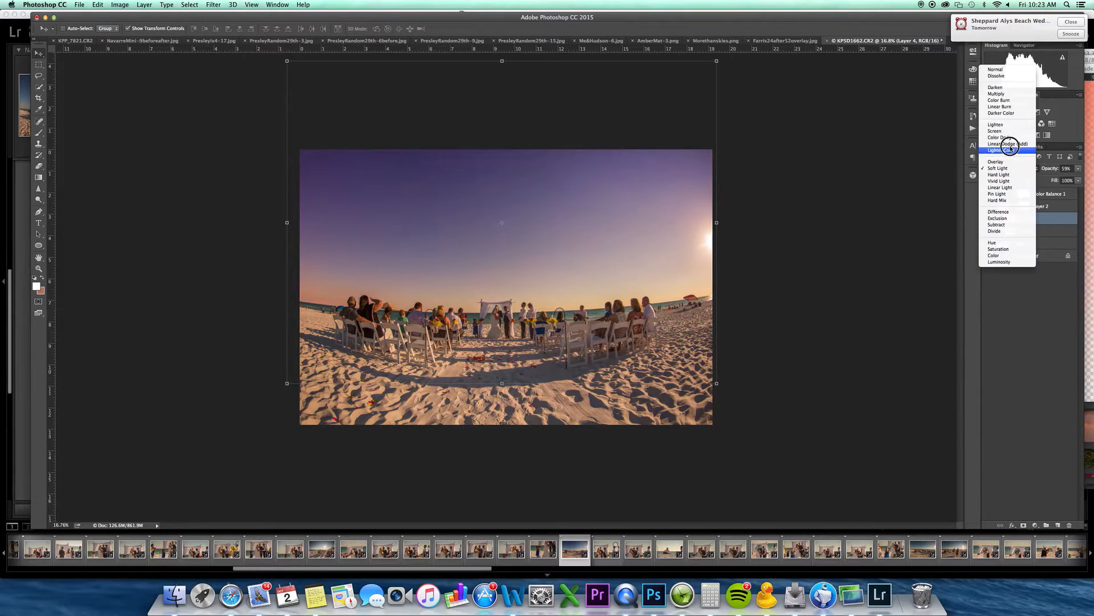
click(998, 69)
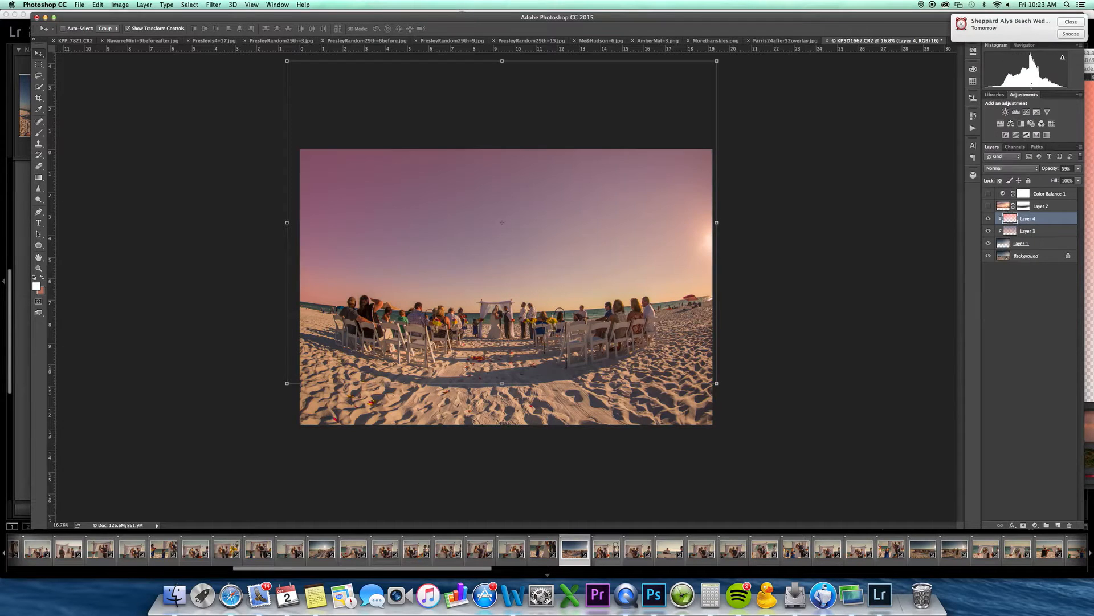
drag(1078, 169, 1053, 177)
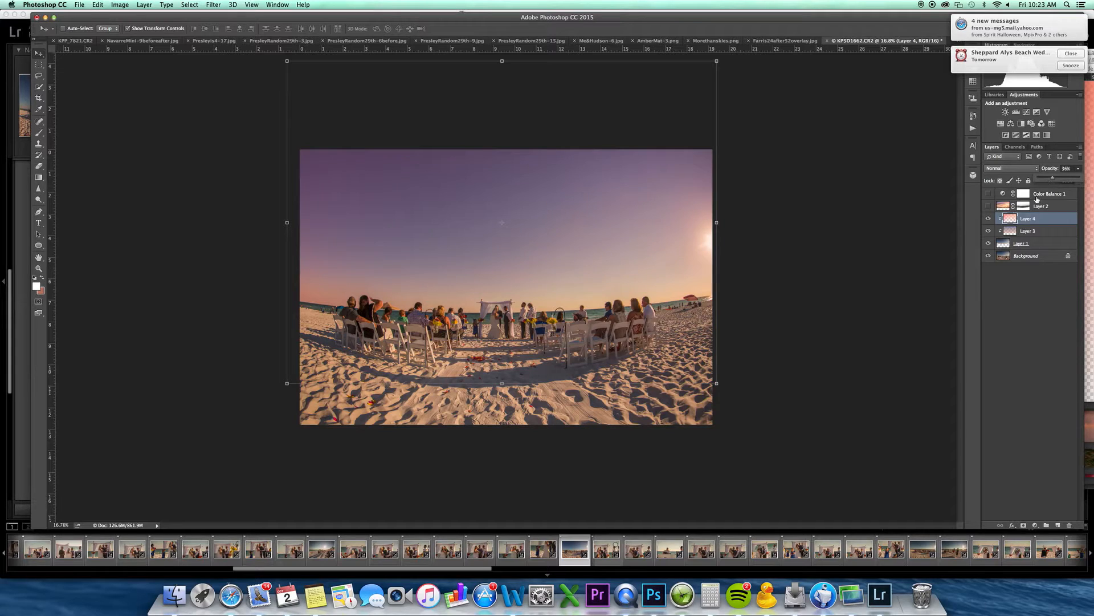
Step: Compare the sky with and without the rose gold fade in Normal mode by toggling the layer's visibility
click(989, 219)
click(989, 218)
click(989, 218)
click(989, 218)
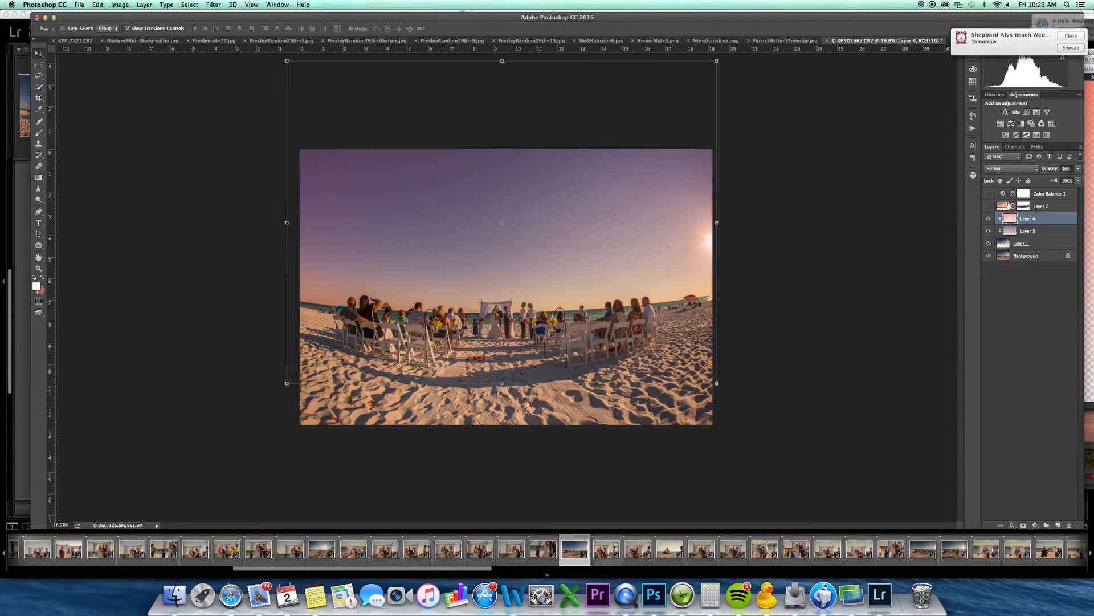
Step: Set the rose gold fade layer's blend mode to Soft Light and compare the sky with and without it
click(1012, 168)
click(1005, 268)
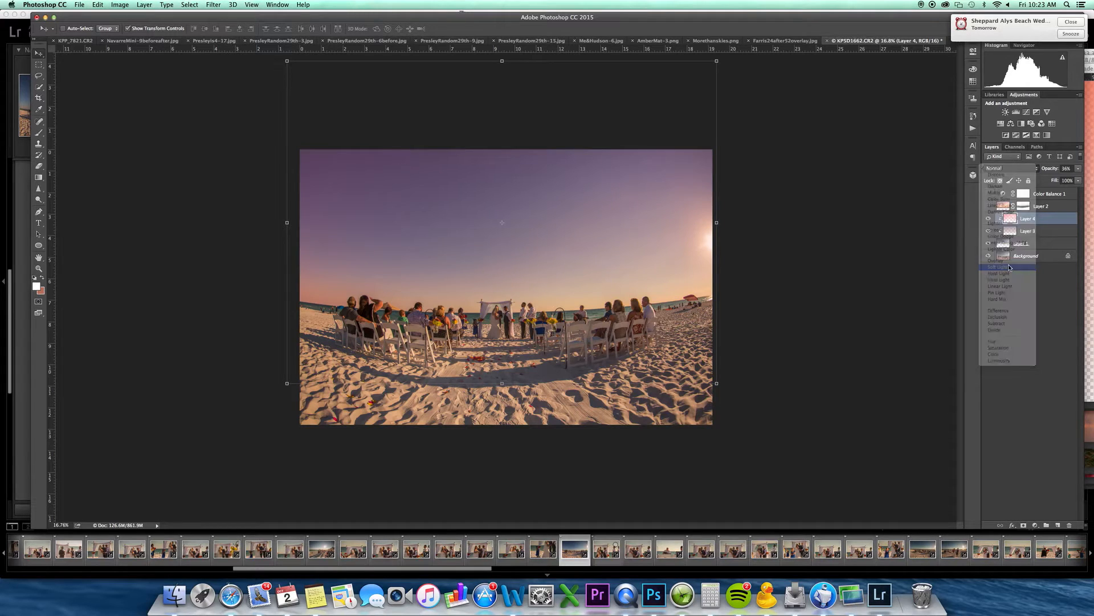
click(989, 219)
click(989, 218)
click(989, 218)
click(989, 218)
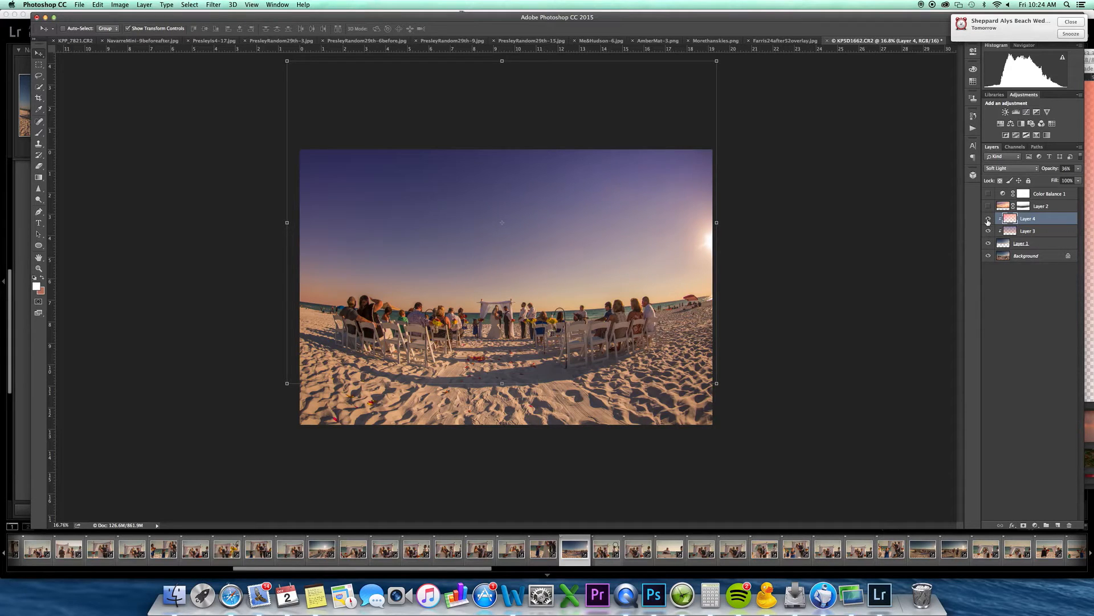
Step: Hide both gradient fade layers, show the sunset sky overlay on Layer 2, and select that layer
click(989, 219)
click(989, 206)
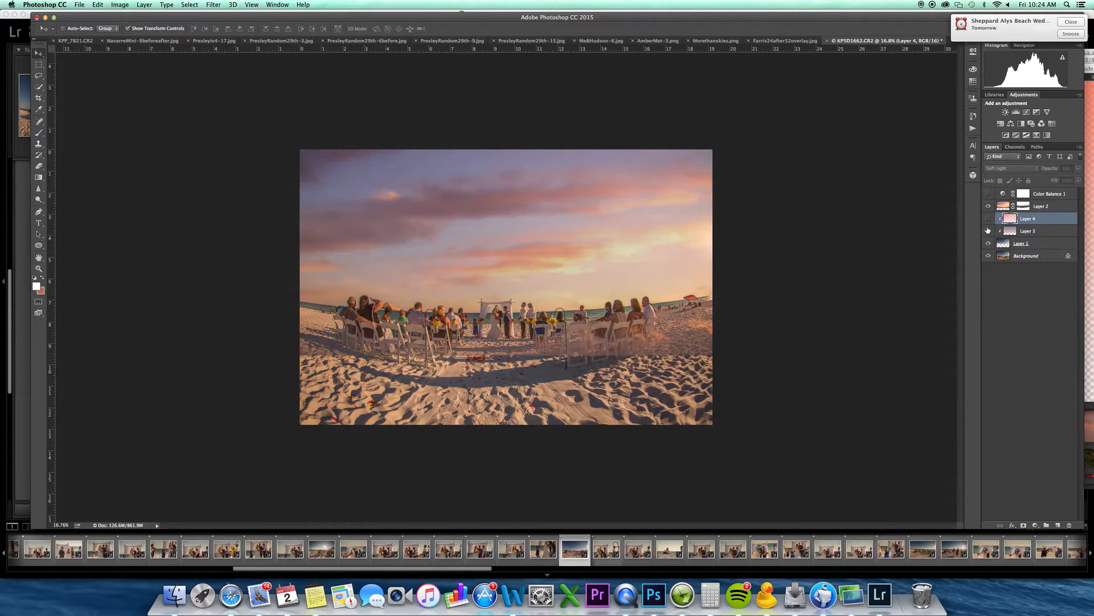
click(988, 220)
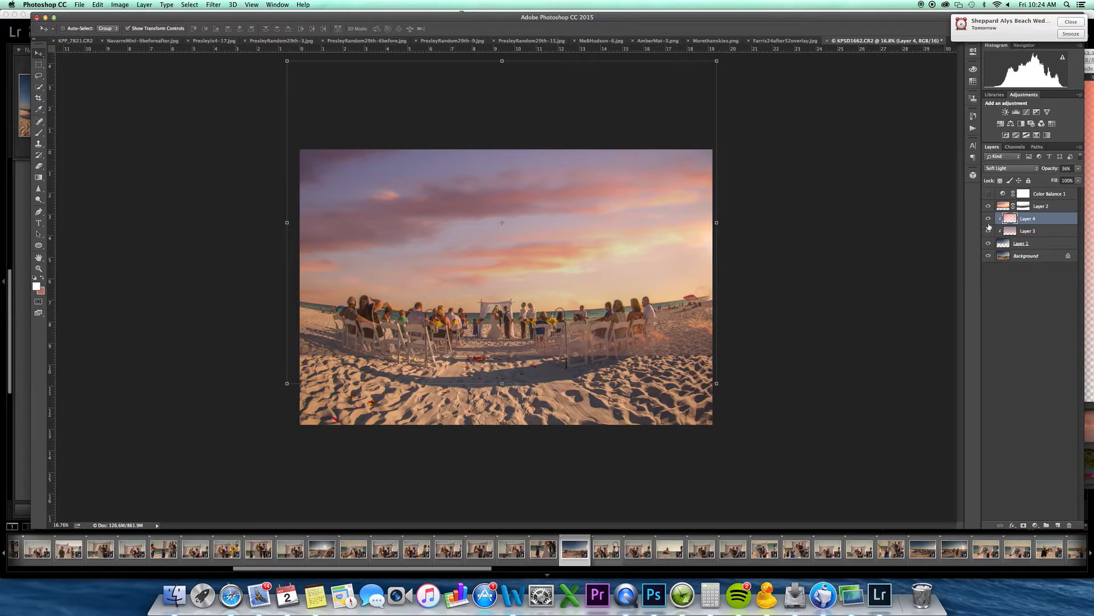
click(989, 218)
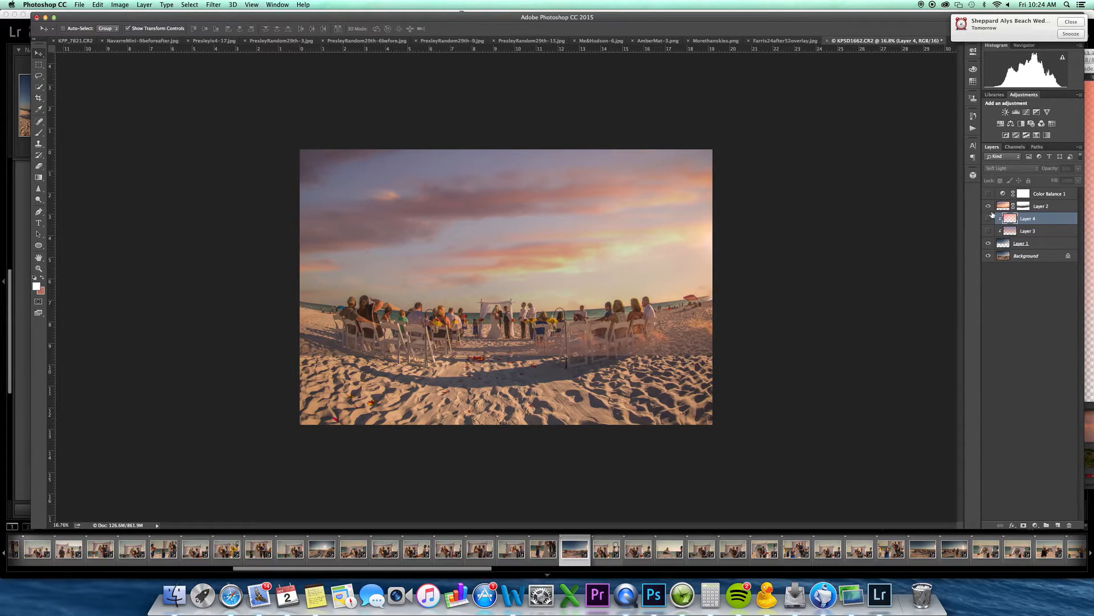
click(1041, 209)
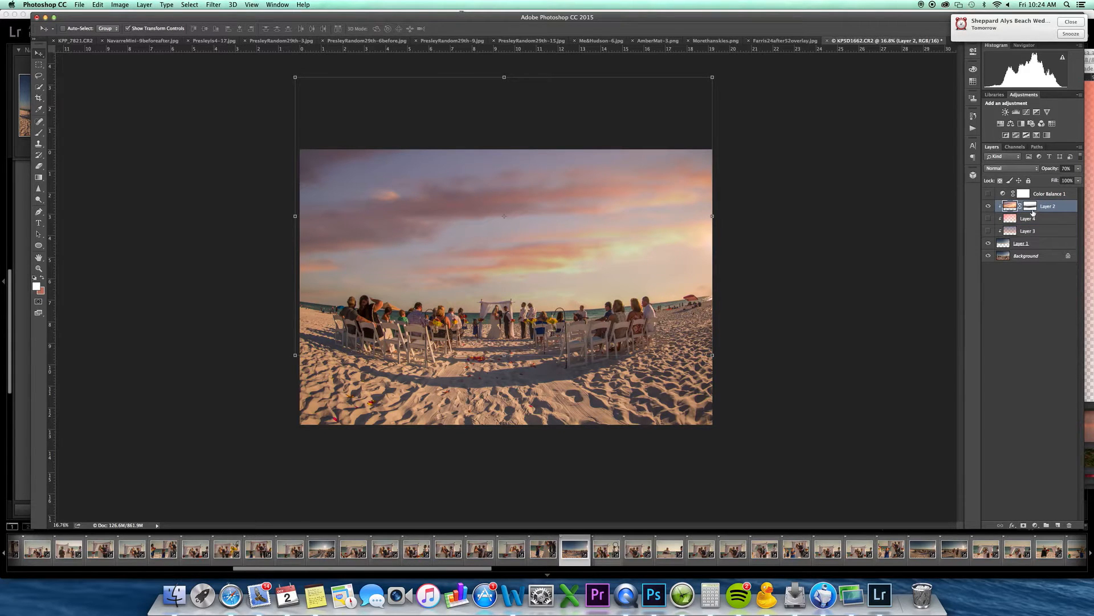
Step: Merge everything visible into a single Background layer and run the Arise + Shine action on it
click(973, 128)
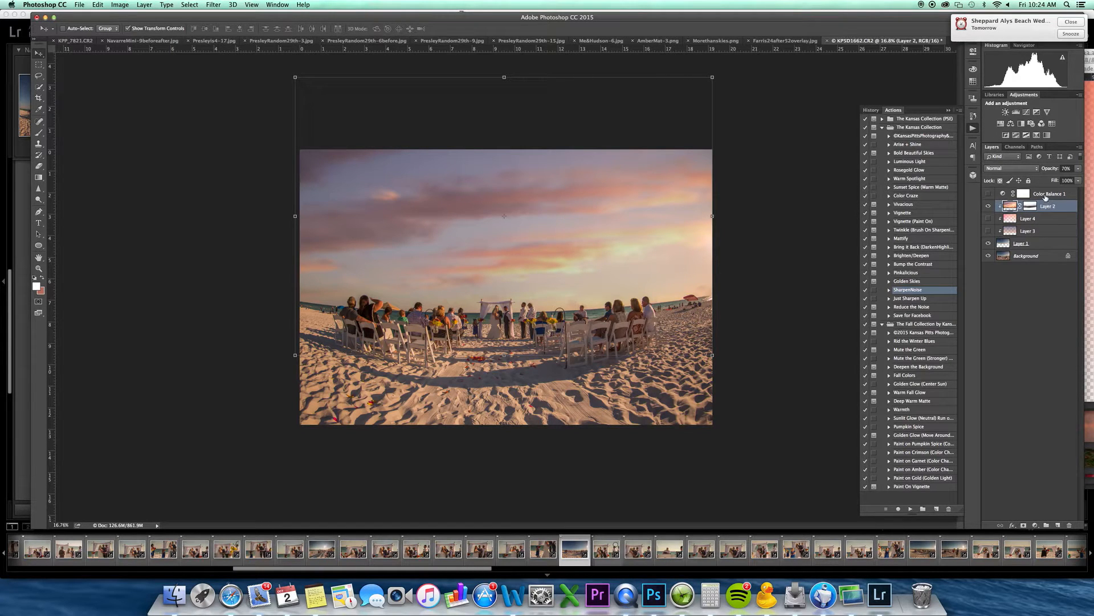
key(super+shift+e)
click(612, 188)
click(925, 144)
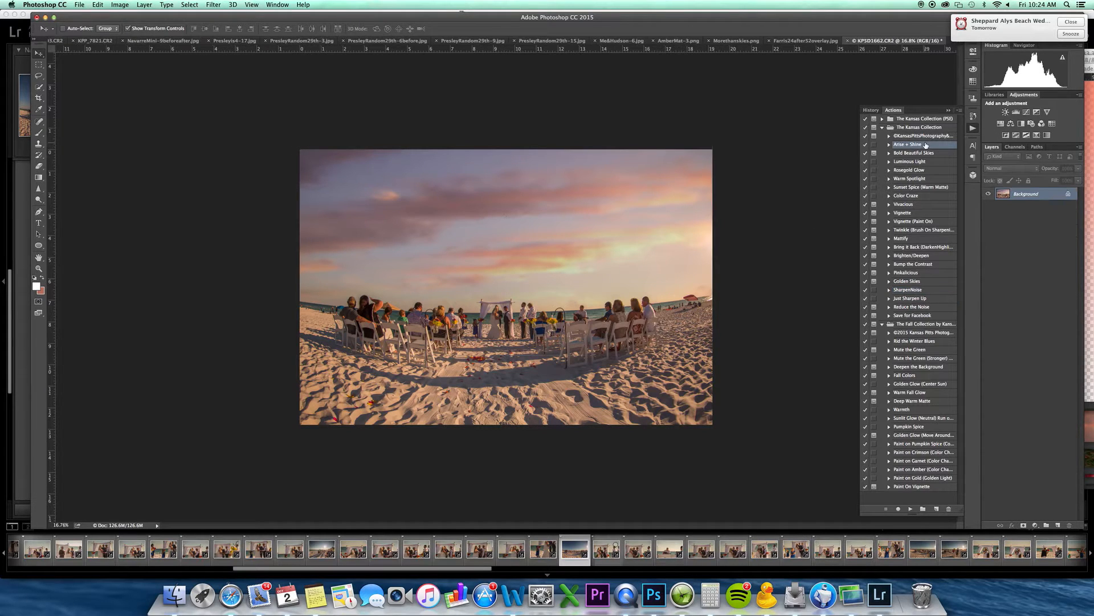
super+double_click(924, 148)
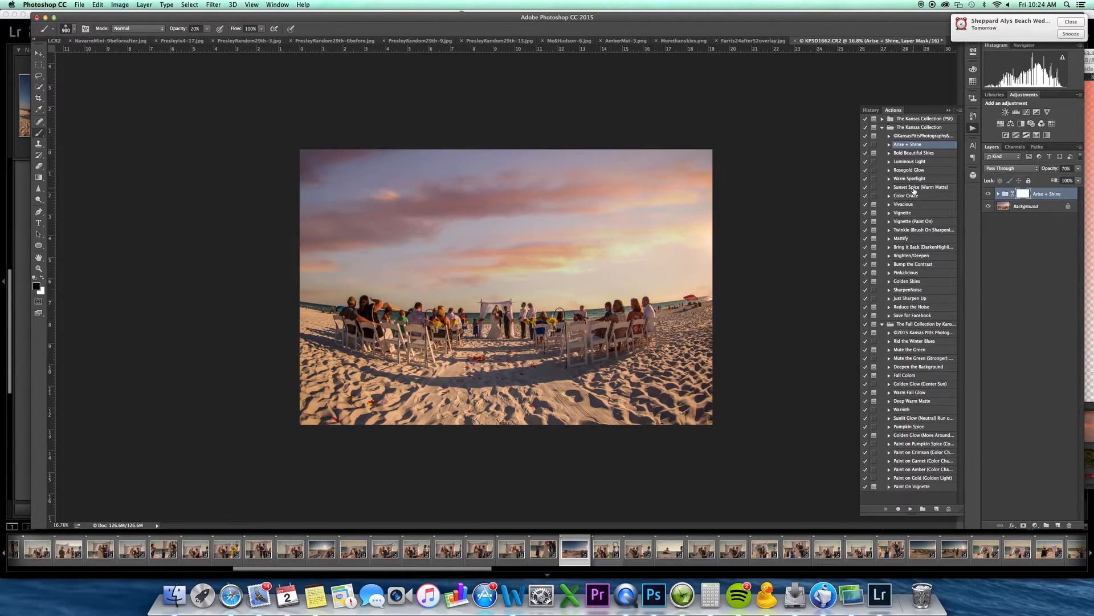
Step: Run the Warm Spotlight and Sunset Spice (Warm Matte) actions, lowering the Sunset Spice group's opacity to about 15%
super+double_click(914, 179)
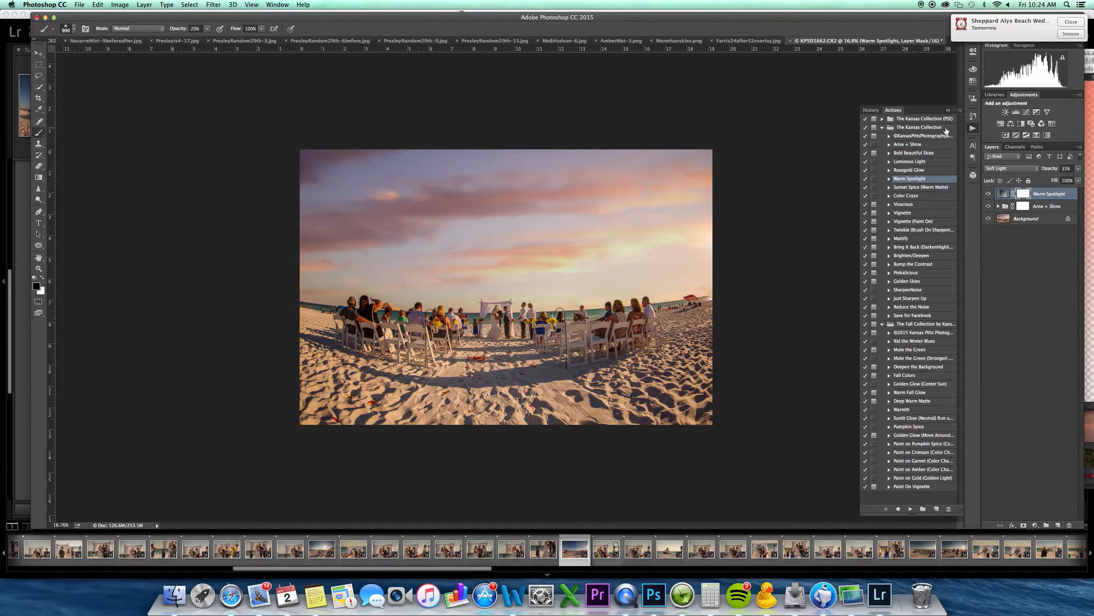
super+double_click(922, 188)
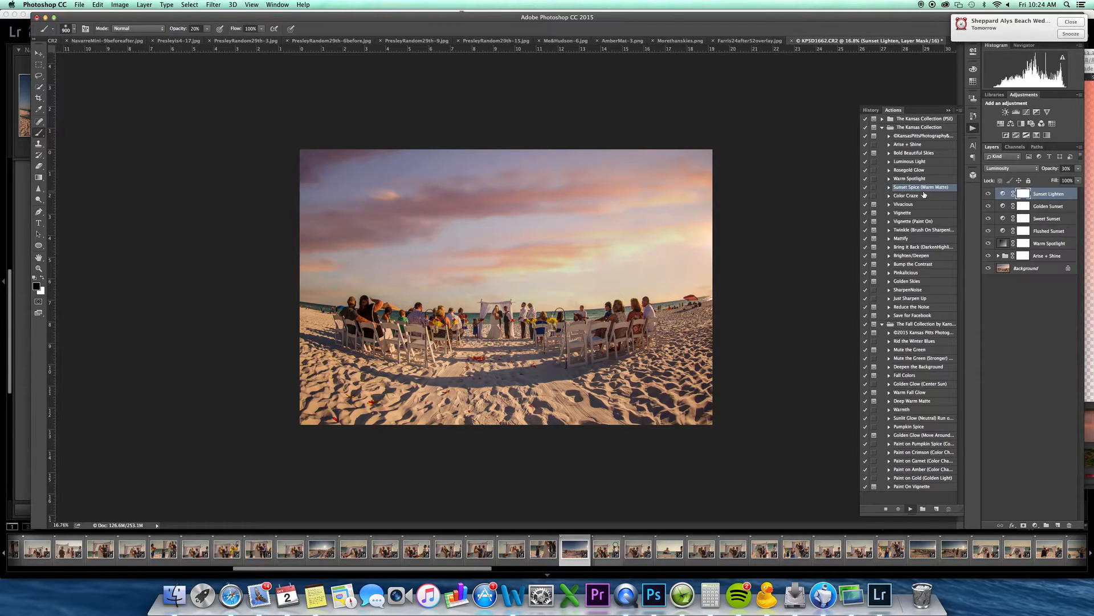
click(1078, 168)
drag(1049, 178, 1044, 178)
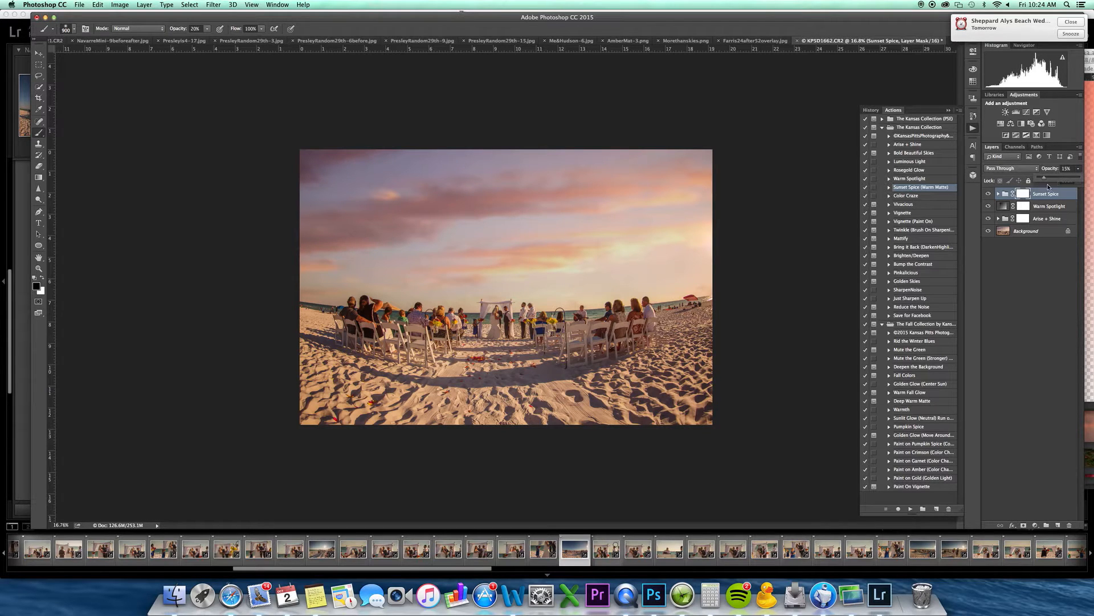
Step: Run the Rosegold Glow action and reduce its group's opacity to 44%
click(935, 170)
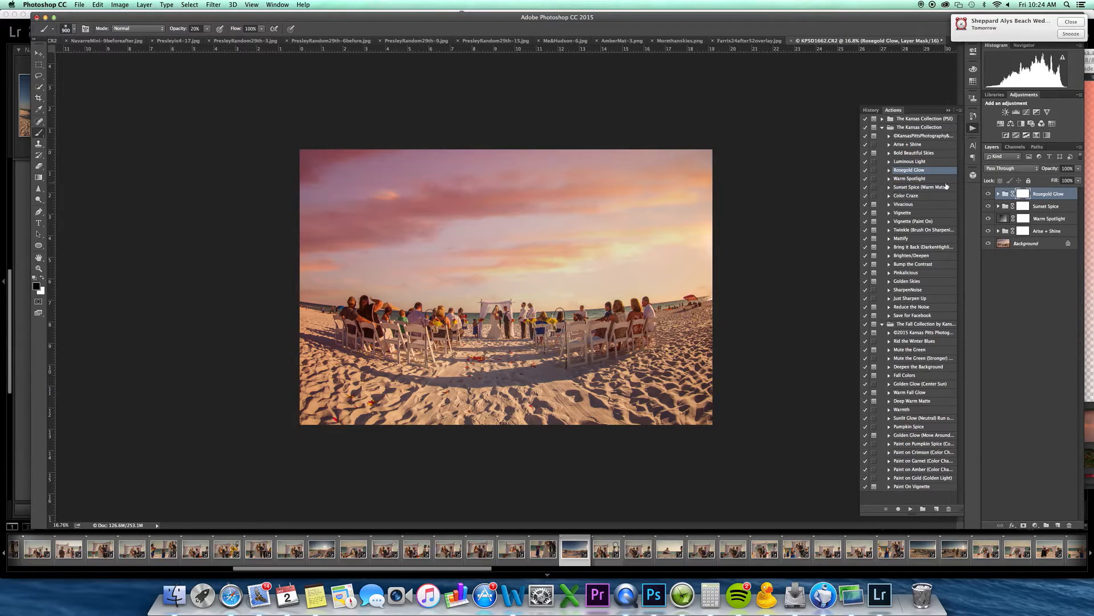
click(1078, 168)
drag(1077, 177, 1055, 178)
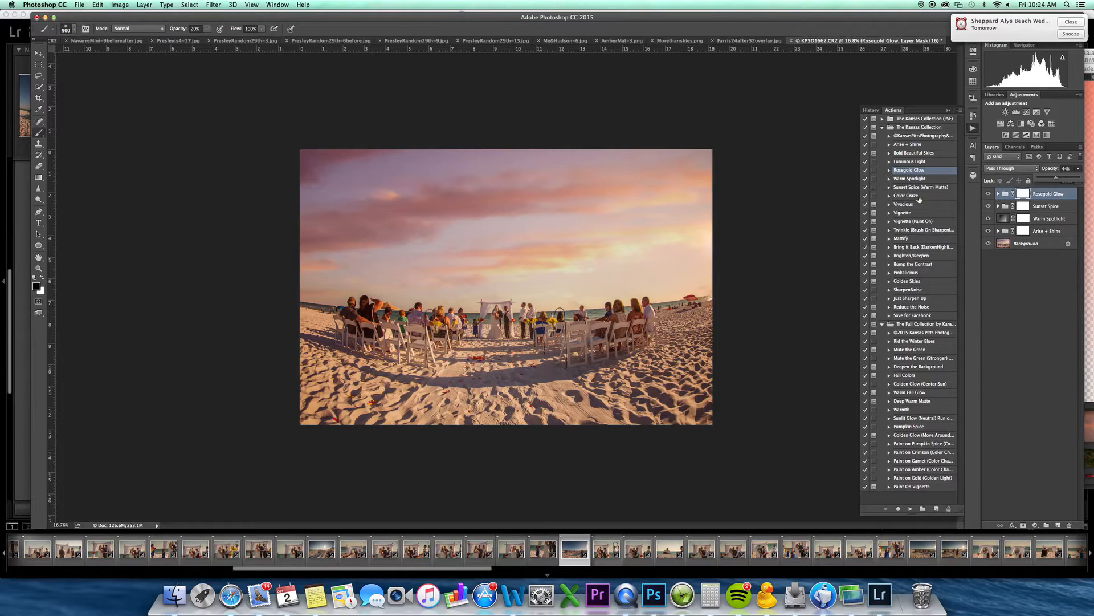
Step: Run the Golden Skies action, reduce its layer's opacity to 23%, and compare the photo with and without it
super+double_click(916, 282)
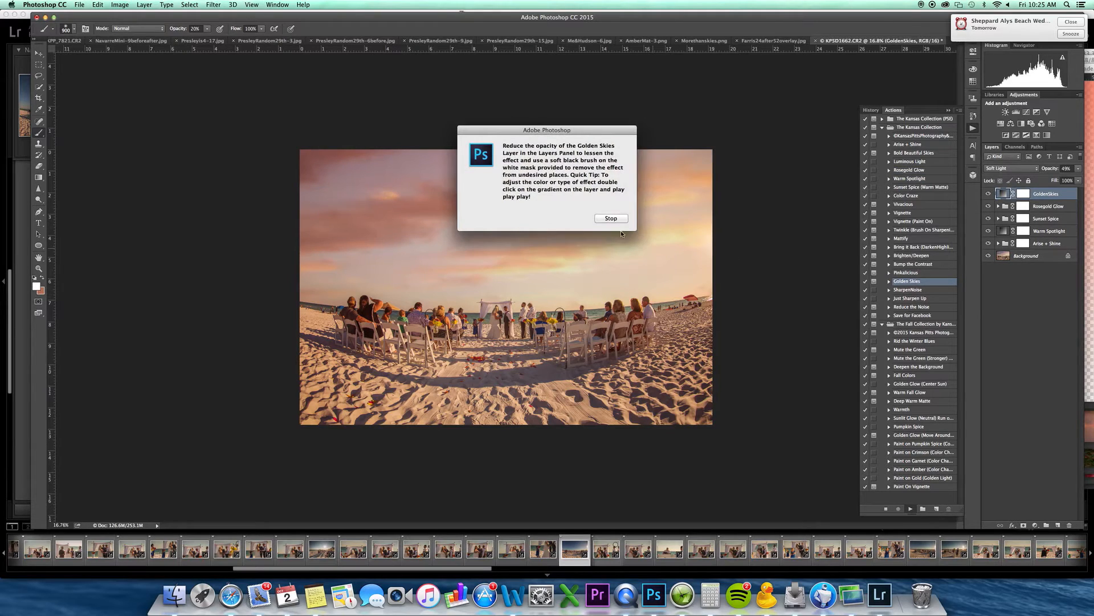
click(611, 219)
drag(1078, 170, 1048, 180)
click(989, 207)
click(989, 195)
click(988, 195)
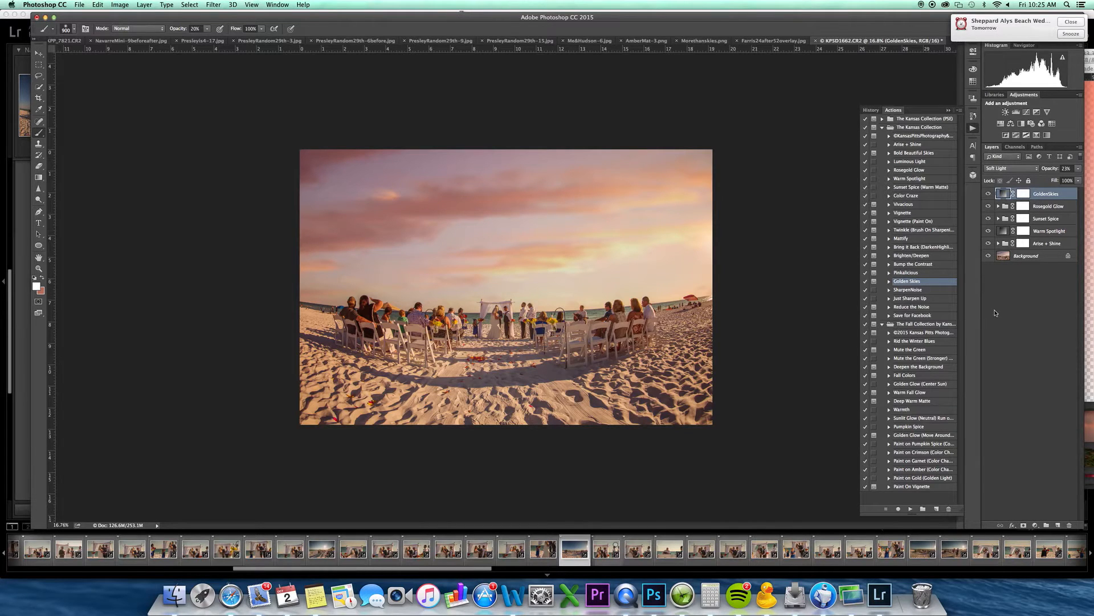
Step: Run the Paint on Gold (Golden Light) action and paint its mask white over the sky near the sun with a 1300 px brush
click(939, 479)
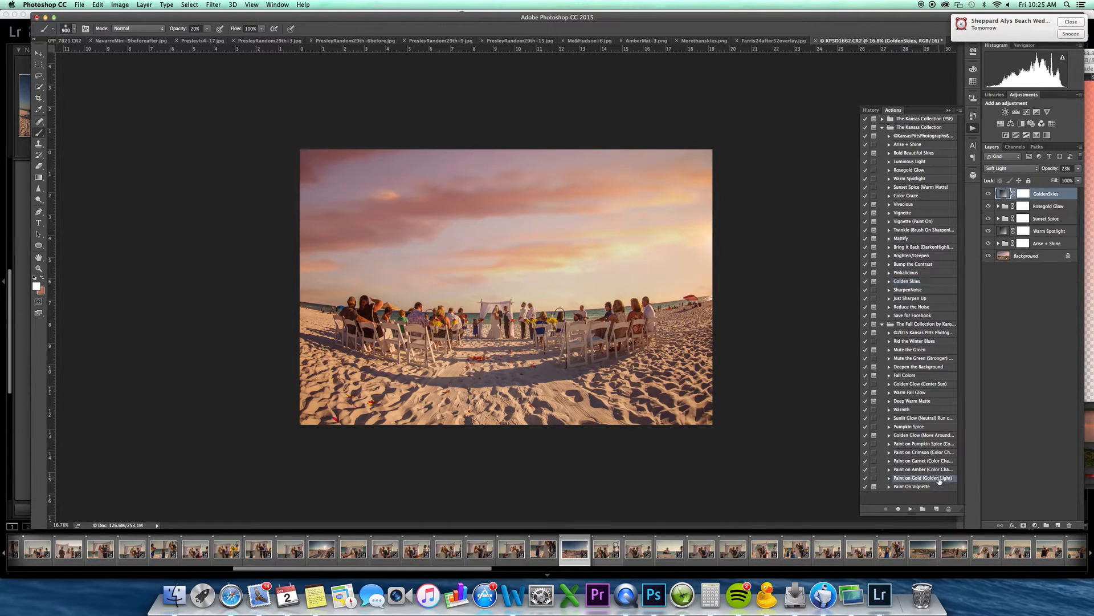
click(910, 508)
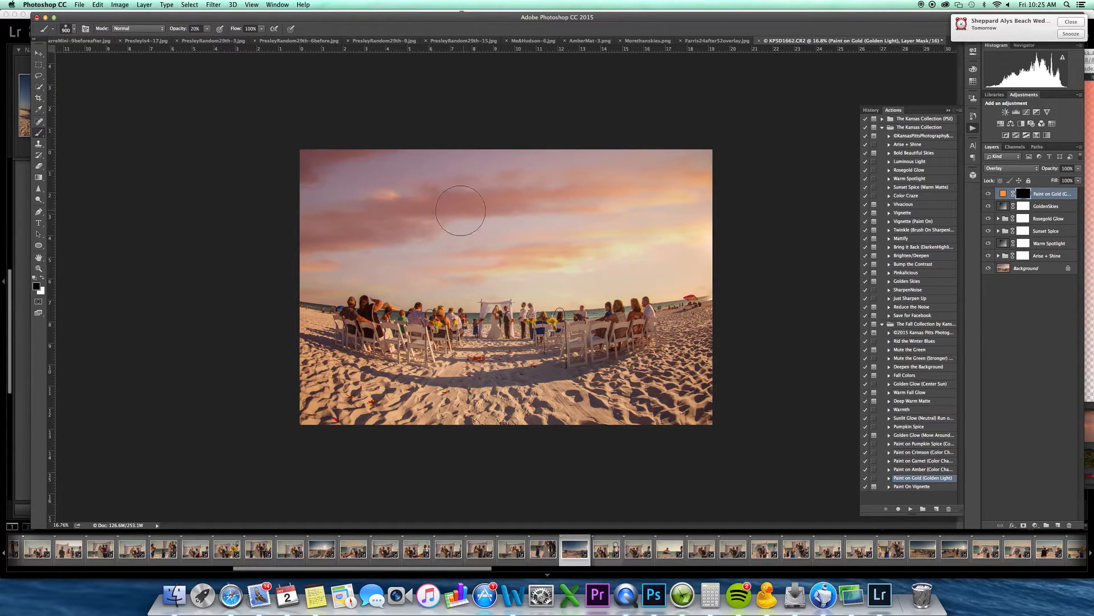
key(bracketright)
key(bracketright)
key(bracketright)
key(x)
key(bracketright)
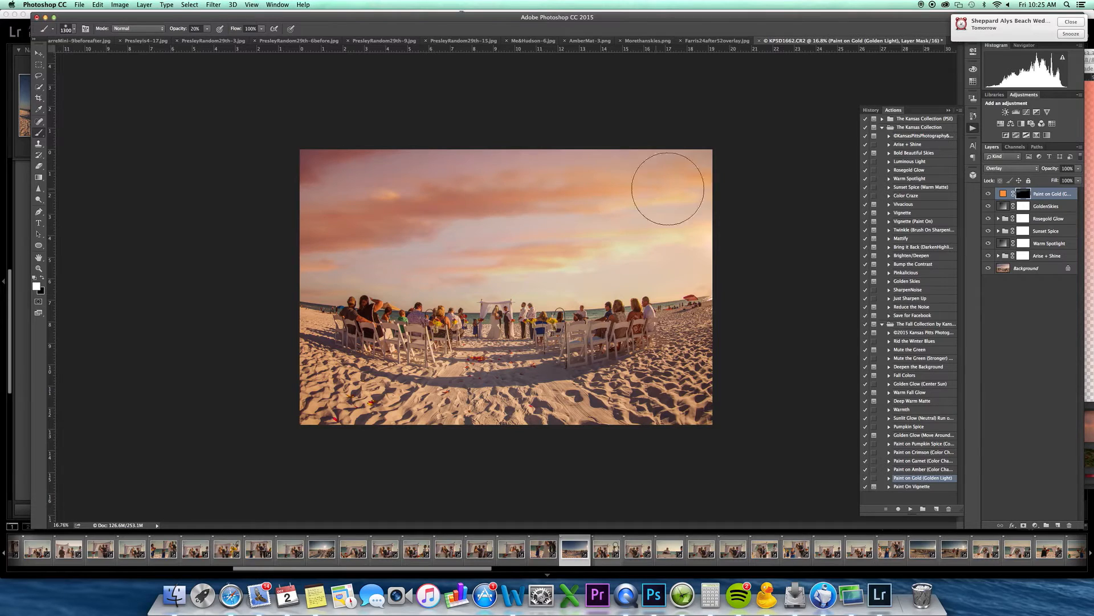
drag(737, 186, 547, 223)
Step: Hide the Sunset Spice, Rosegold Glow and GoldenSkies layers, and compare the photo with and without the painted gold light
click(989, 230)
click(990, 220)
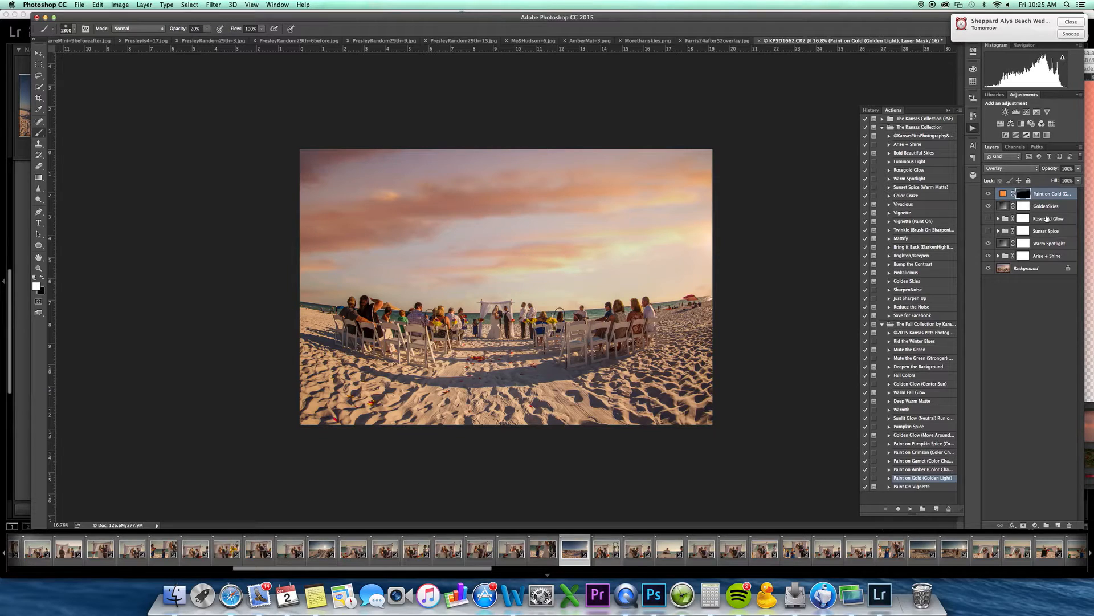
click(990, 206)
click(989, 194)
click(989, 195)
Step: Run the Bring it Back highlight-darkening action on the Background layer and dismiss its message
click(1017, 270)
click(937, 246)
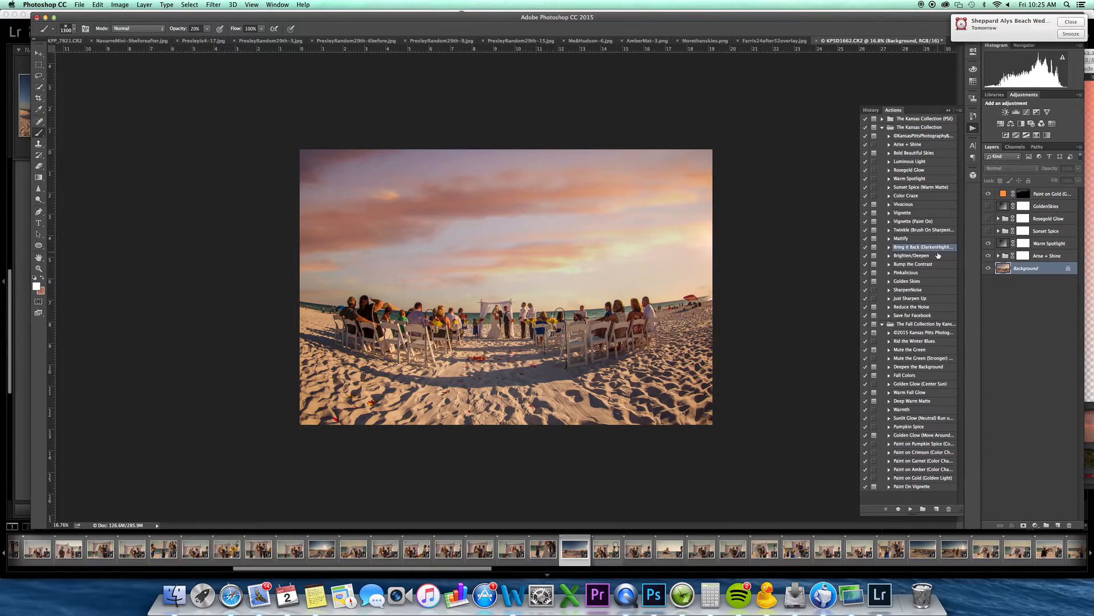
super+double_click(927, 250)
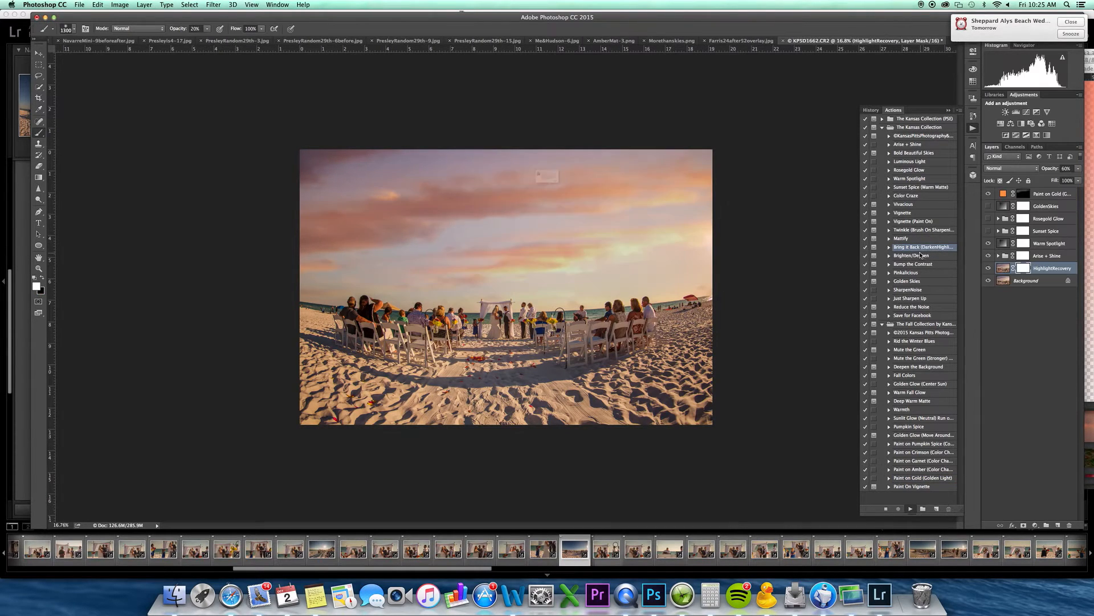
key(Return)
Step: Compare the photo with and without the HighlightRecovery layer by toggling its visibility
click(989, 269)
click(989, 269)
click(989, 268)
click(988, 269)
click(1071, 23)
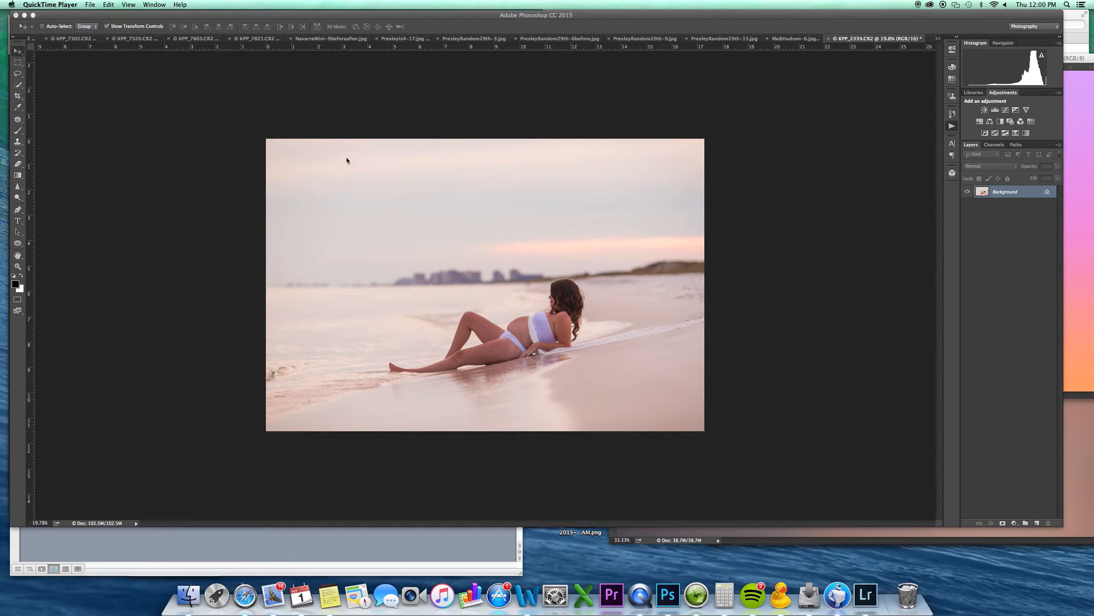
Step: Switch to Lightroom, reset the reclining maternity beach photo to view its unedited original, and undo the reset
key(alt+F9)
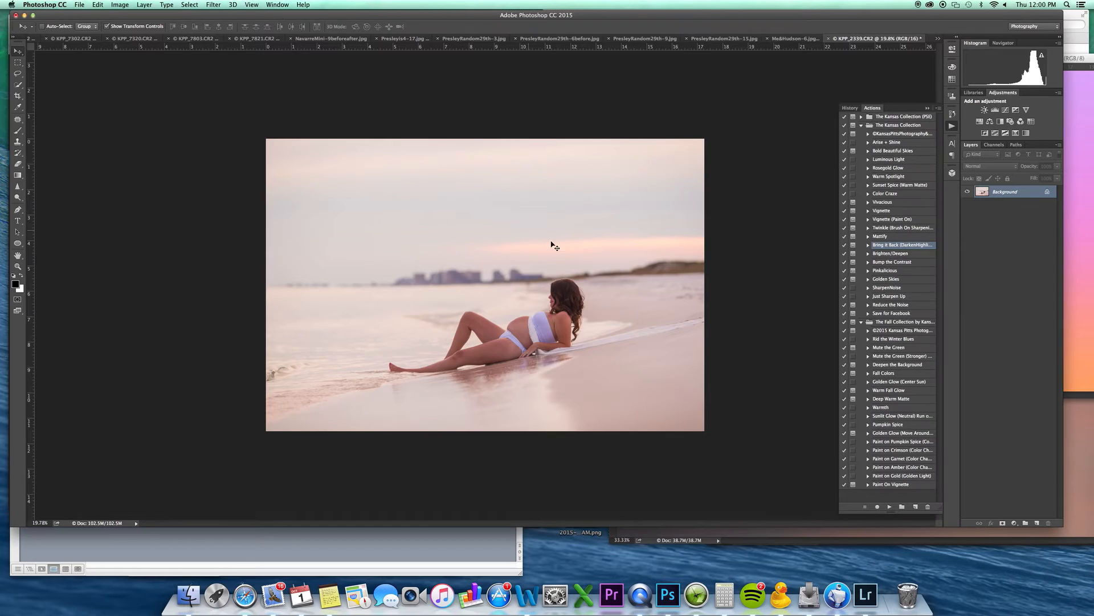
click(864, 603)
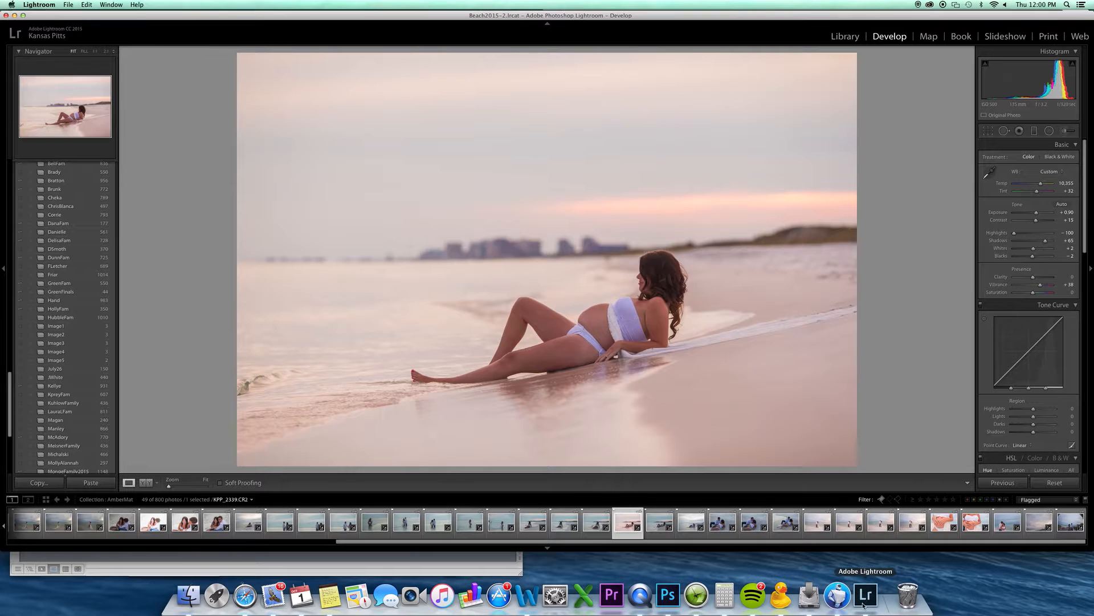
click(1050, 485)
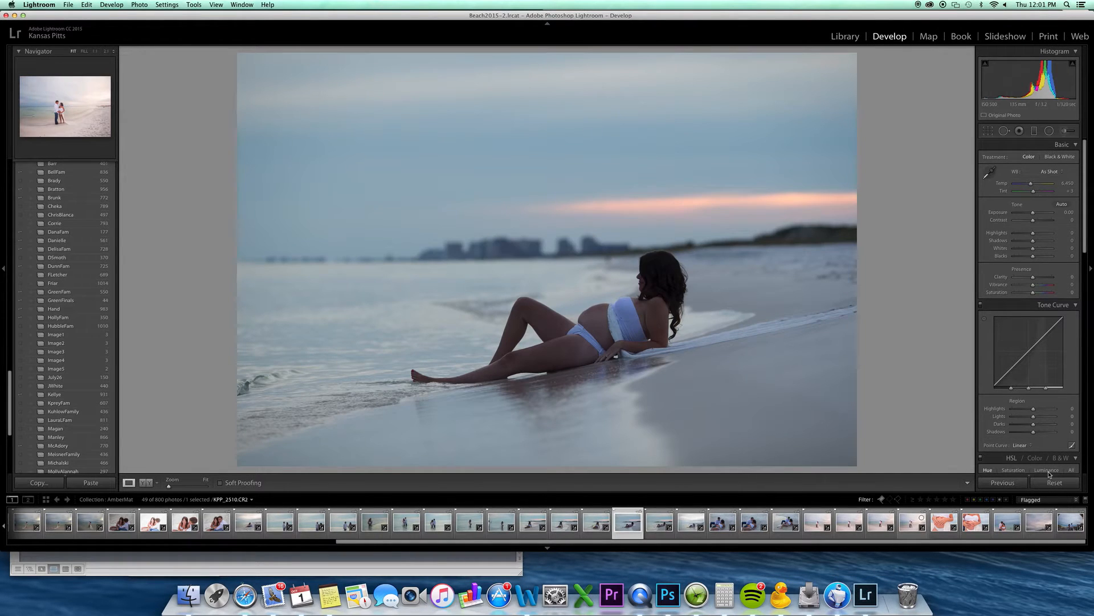
key(super+z)
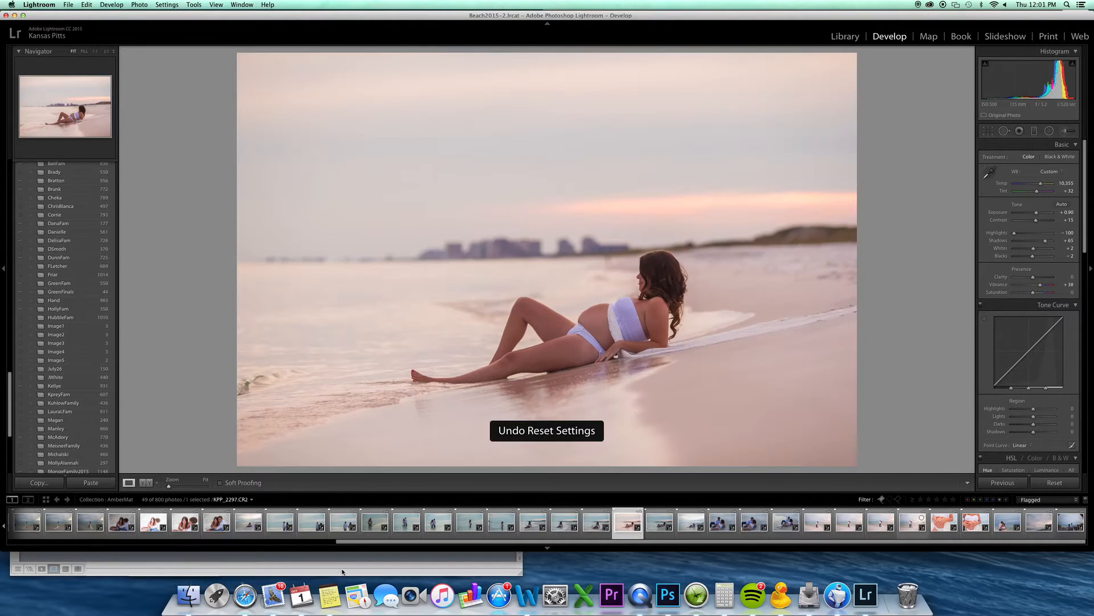
Step: Switch to Photoshop, quick-select the maternity photo's sky down to the horizon, and feather the selection by 10 pixels
click(252, 594)
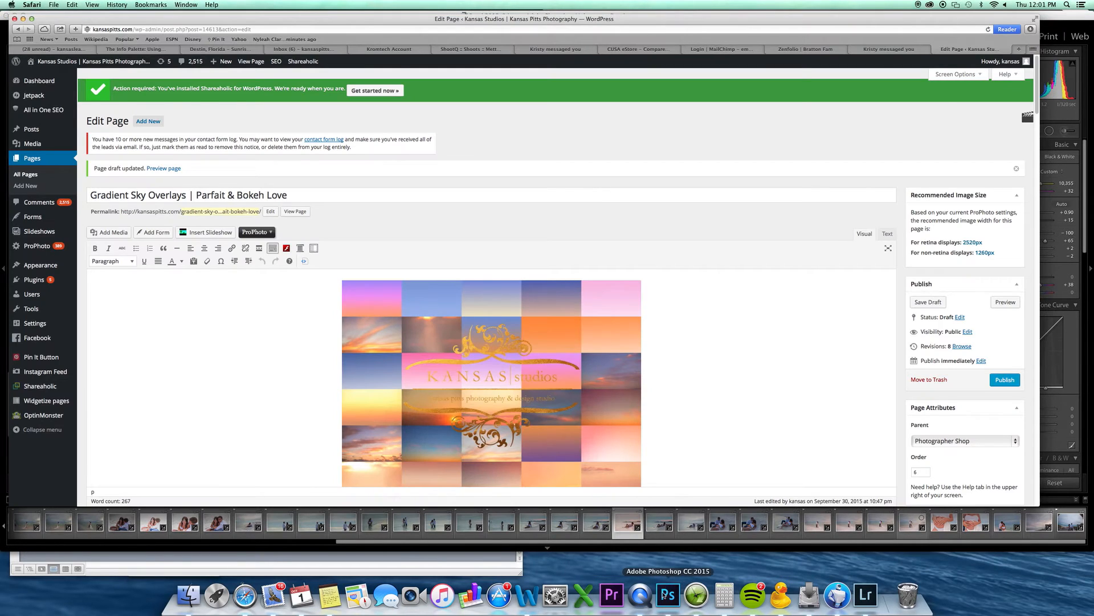
click(667, 595)
key(w)
mouse_move(263, 141)
mouse_down()
mouse_move(309, 227)
mouse_move(361, 256)
mouse_move(638, 200)
mouse_move(635, 255)
mouse_up()
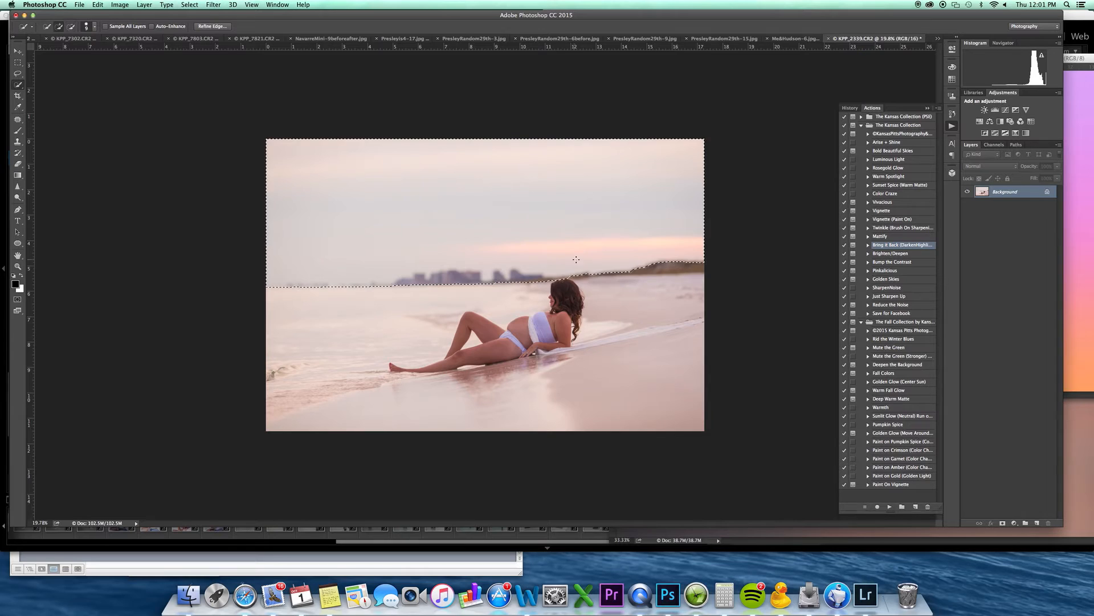
mouse_move(618, 269)
mouse_down()
mouse_move(691, 265)
mouse_move(640, 273)
mouse_up()
key(shift+F6)
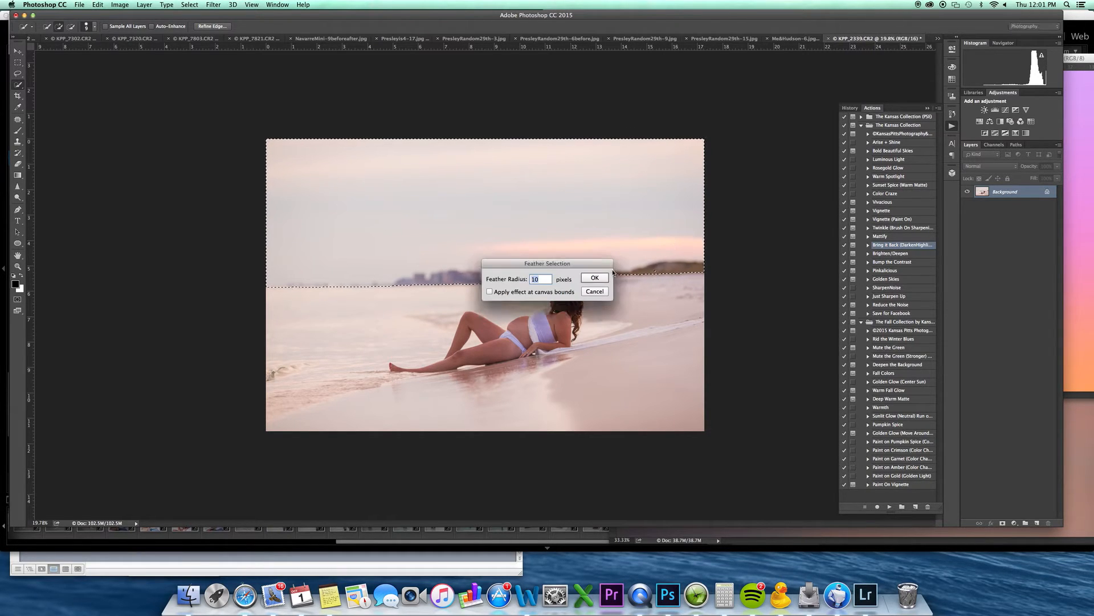
key(Return)
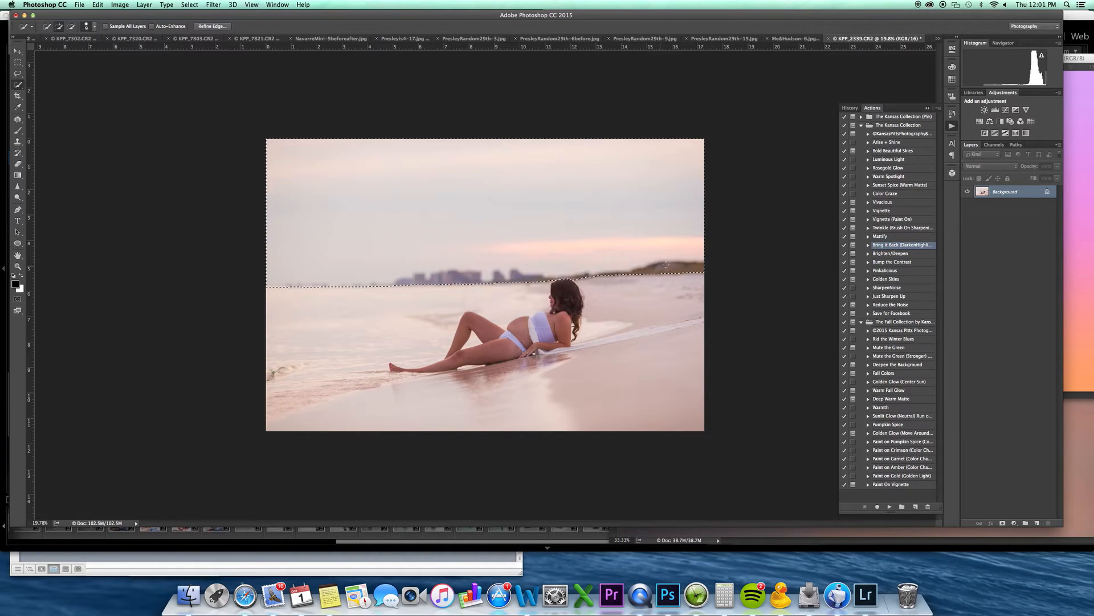
Step: Copy the feathered sky selection onto its own layer and check the cutout with the Background layer hidden
key(v)
click(1081, 179)
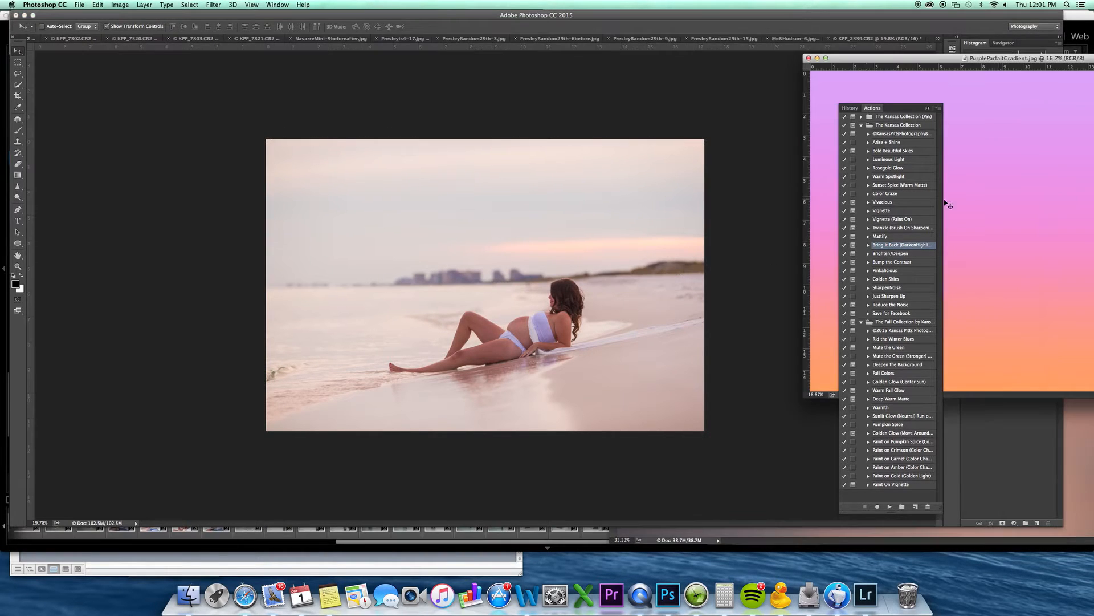
click(557, 108)
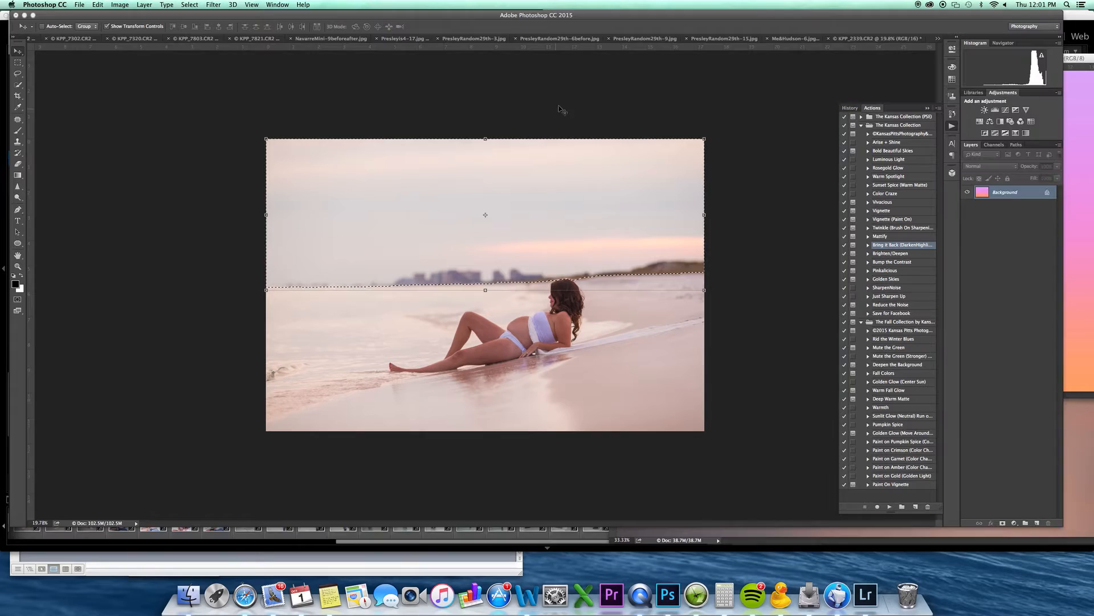
key(super+j)
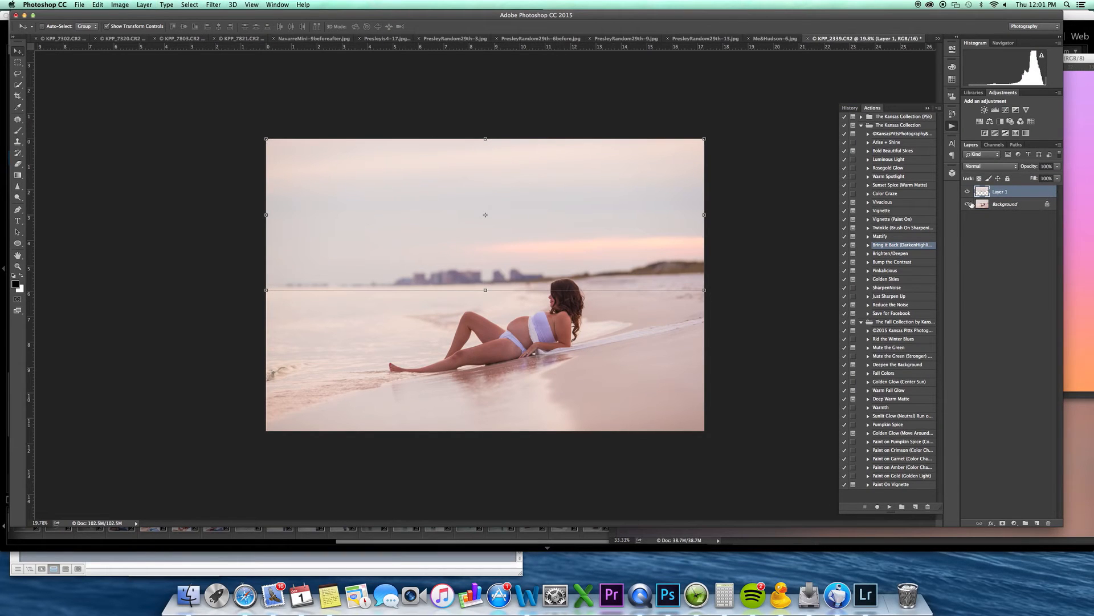
click(967, 204)
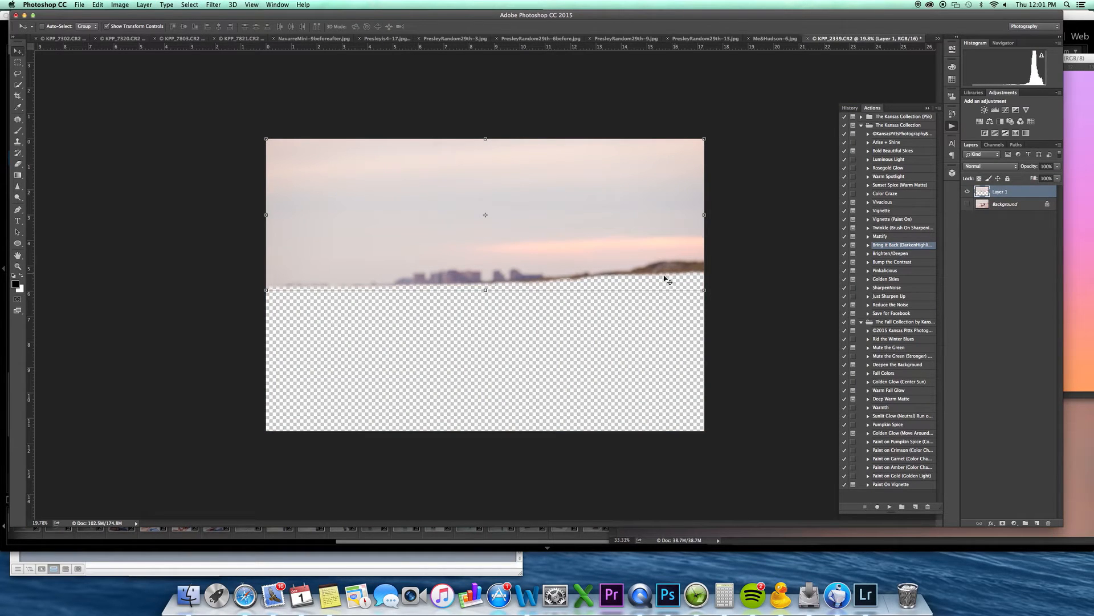
click(969, 204)
Step: Bring the PurpleParfaitGradient image into the photo, position it over the sky, and clip it to the sky copy layer
click(1070, 198)
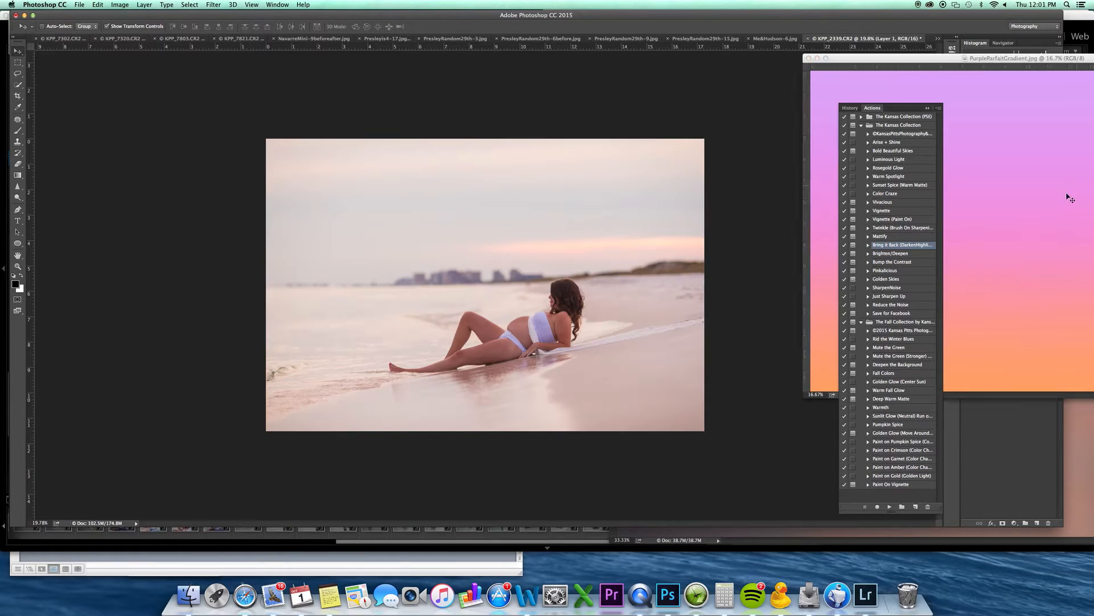
drag(830, 213, 522, 259)
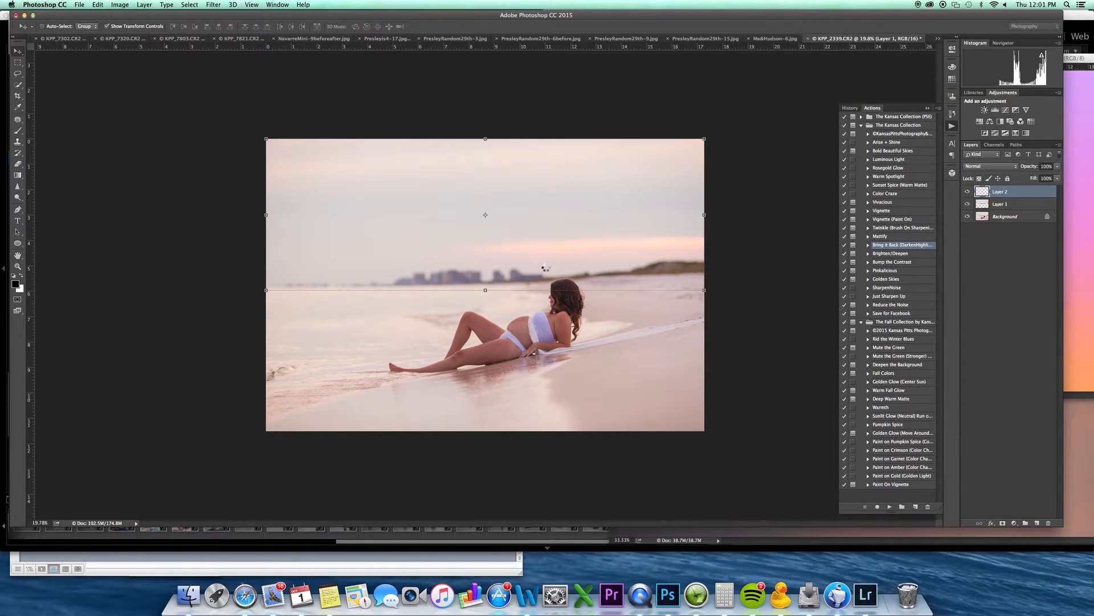
drag(586, 207, 471, 166)
right_click(1022, 192)
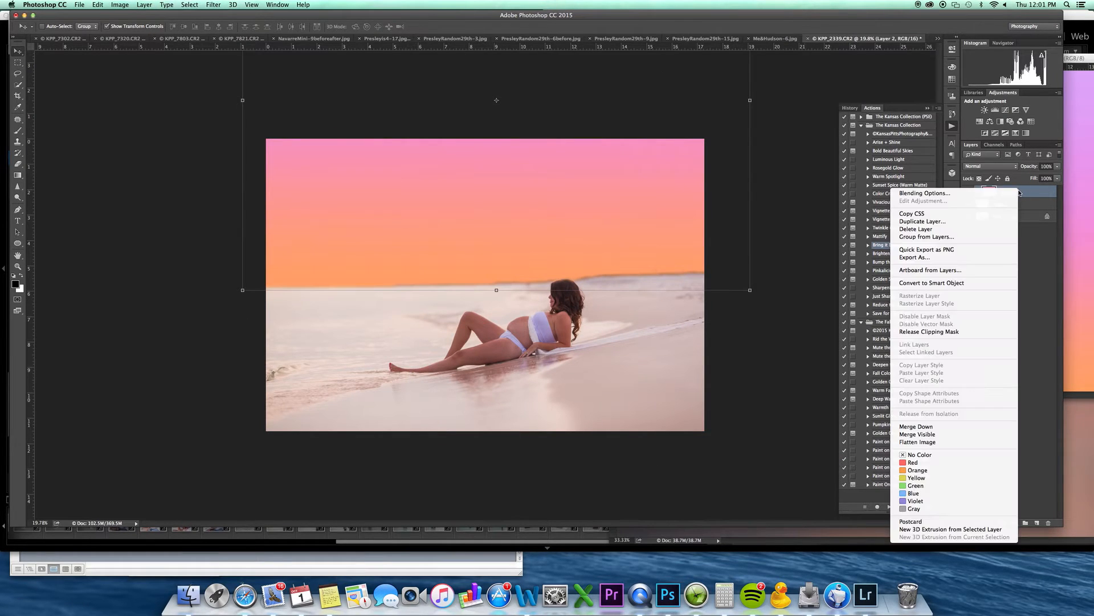
click(1030, 272)
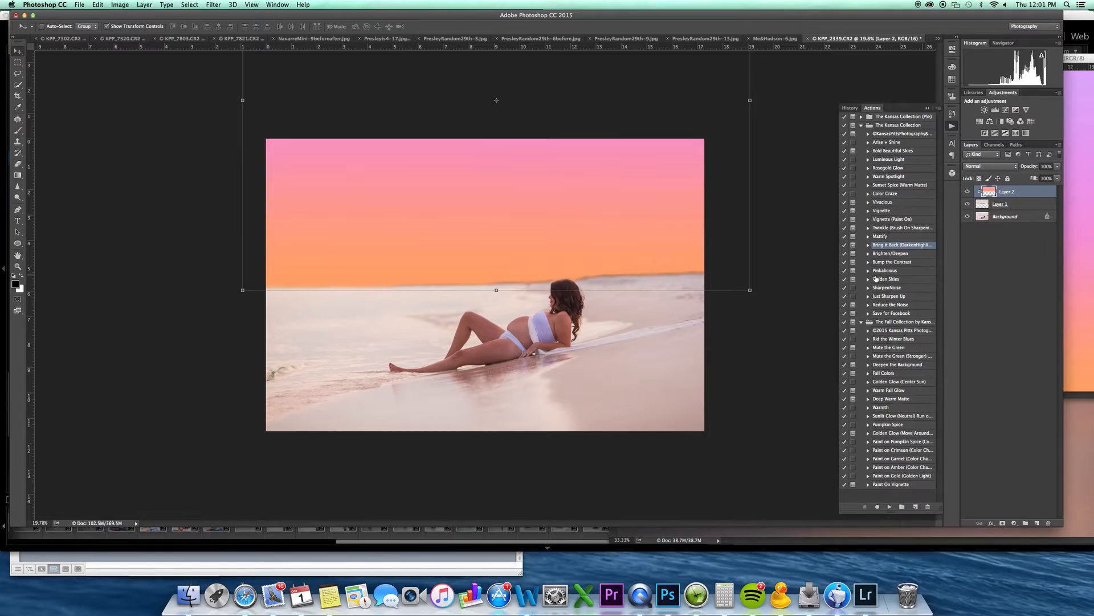
Step: Set the clipped gradient layer's blend mode to Multiply and its opacity to 73%
key(z)
drag(545, 340, 535, 344)
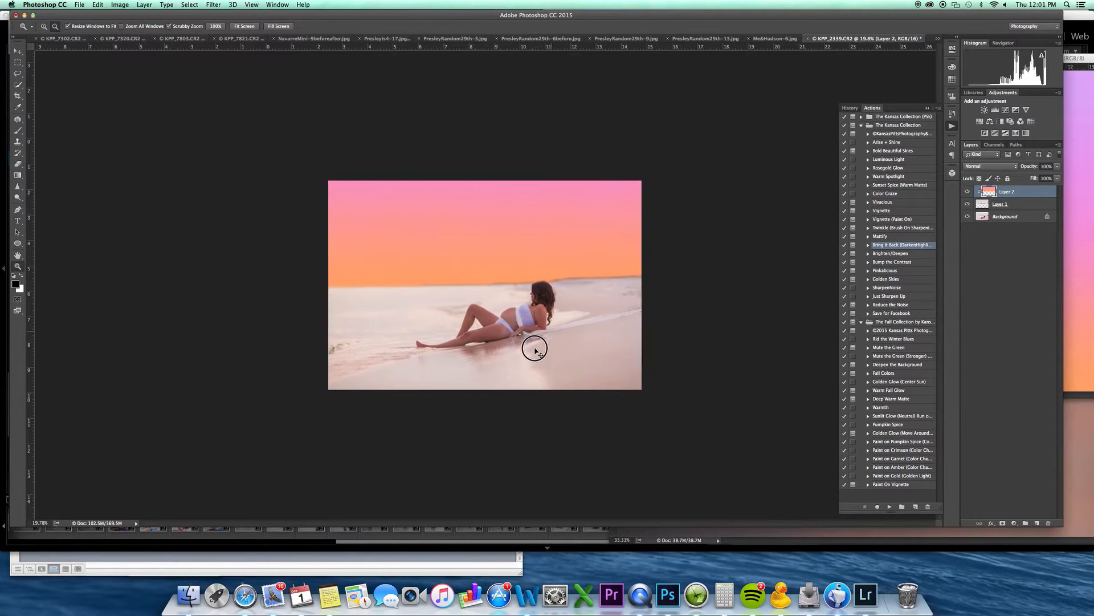
click(990, 166)
click(989, 190)
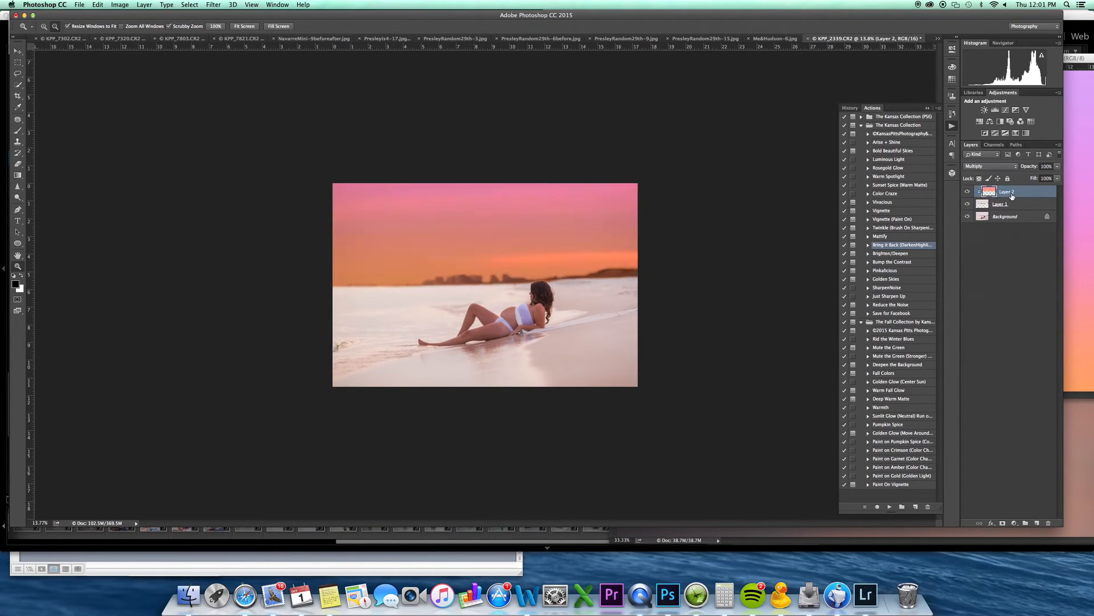
drag(1057, 171, 1053, 176)
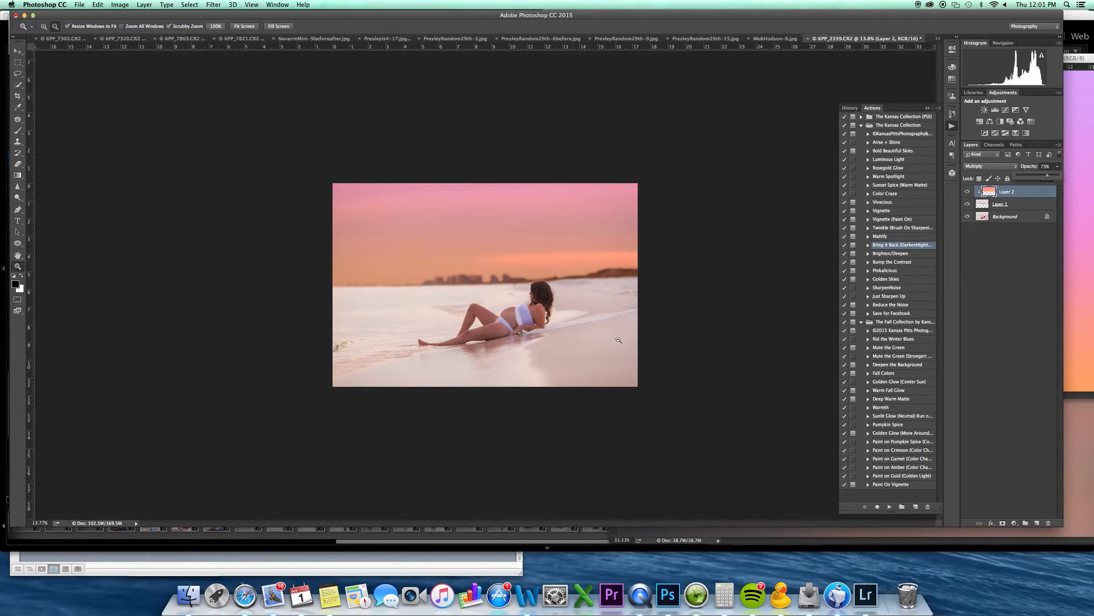
Step: Run the Warmth action directly above the Background layer
click(897, 408)
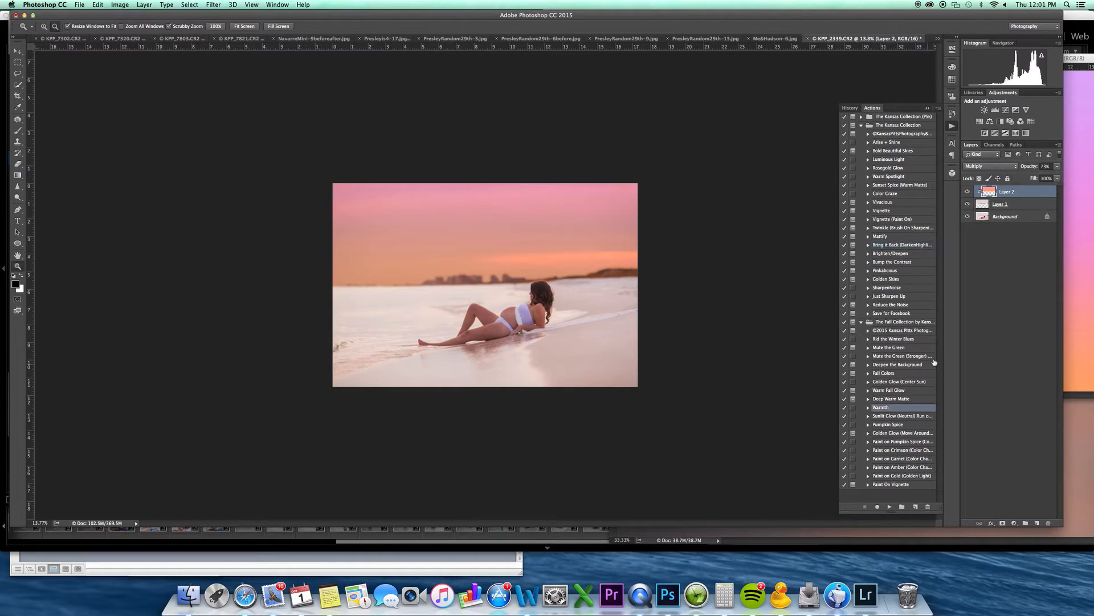
click(1007, 219)
super+double_click(907, 410)
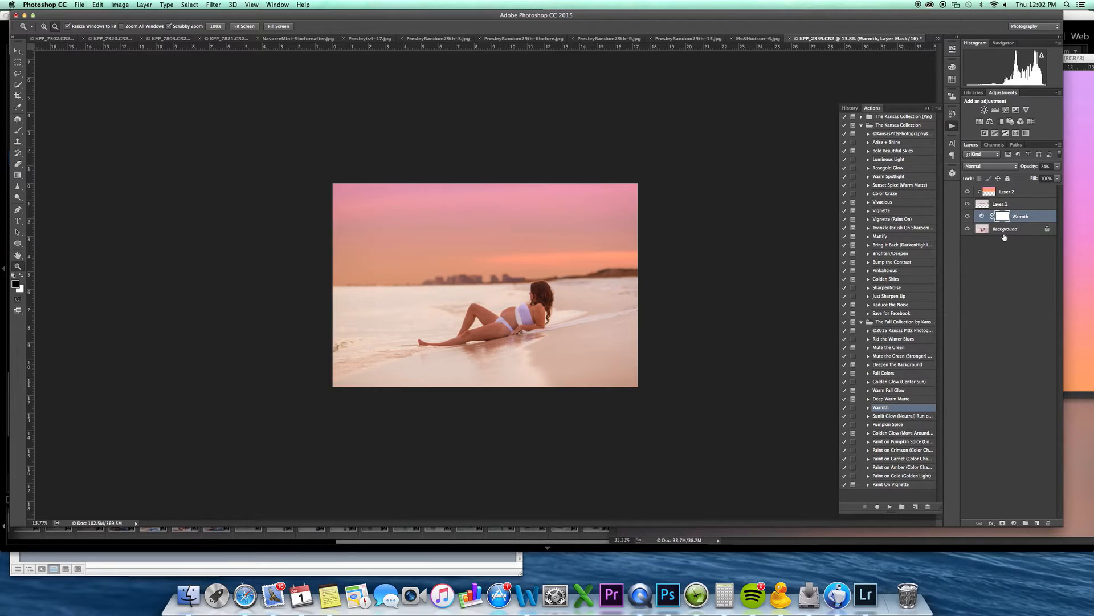
Step: Try the Sunset Spice (Warm Matte) action above the Warmth layer and delete its layer group
super+double_click(913, 186)
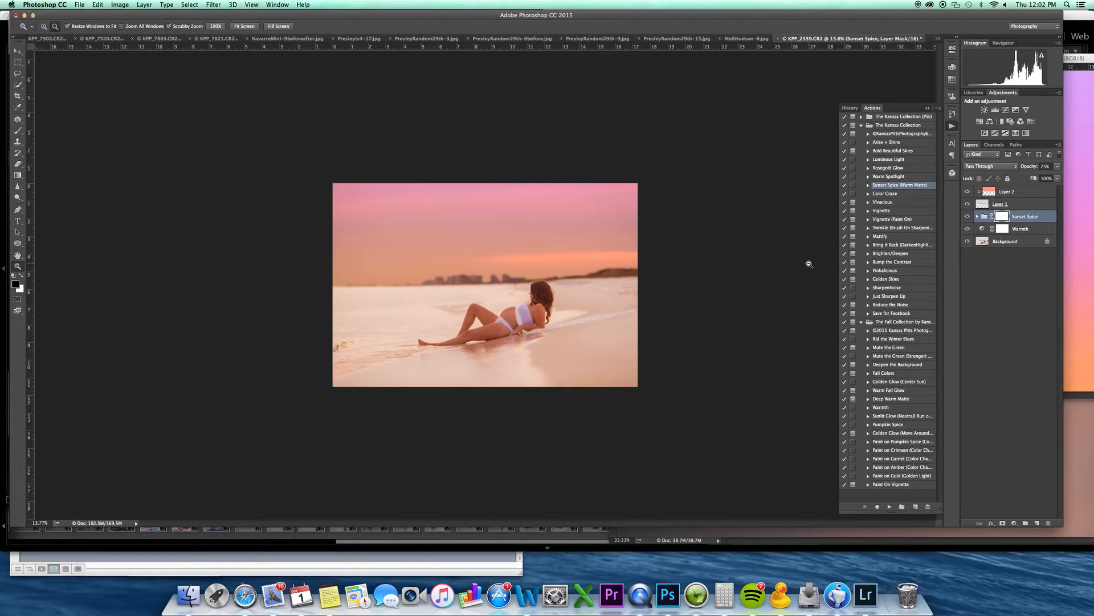
key(Delete)
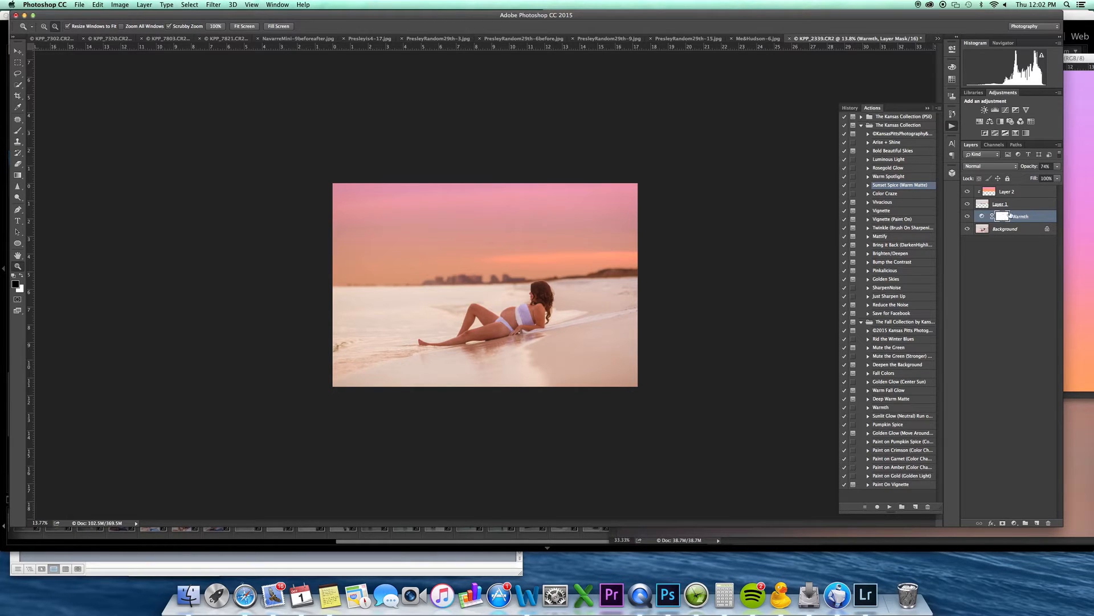
Step: Compare the photo with and without the clipped sky gradient, and glance at the gradient image window
click(968, 192)
click(967, 194)
key(v)
click(1086, 250)
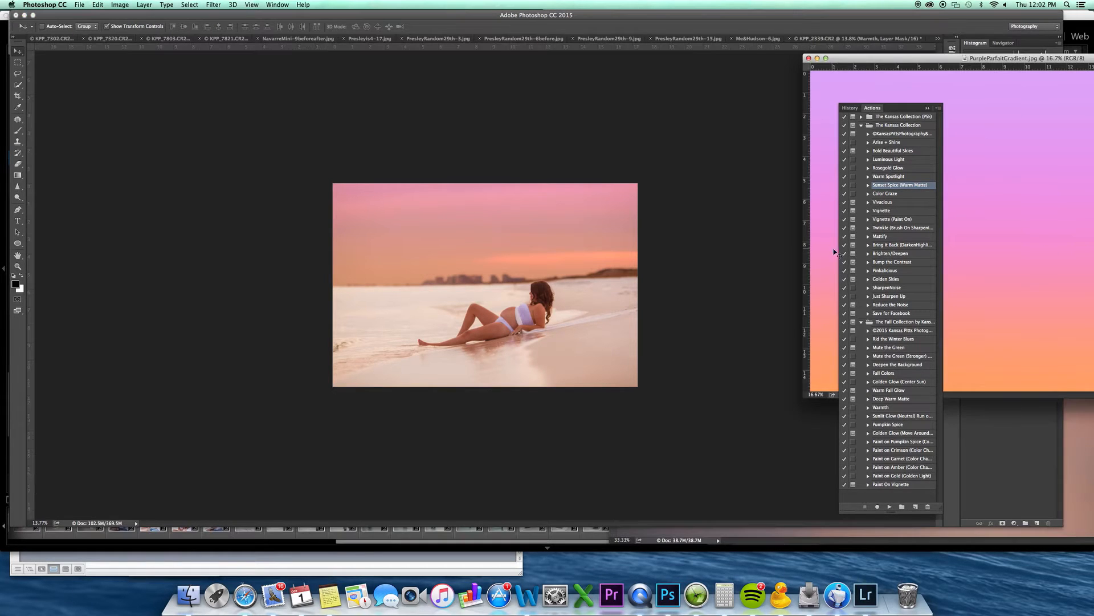
click(765, 166)
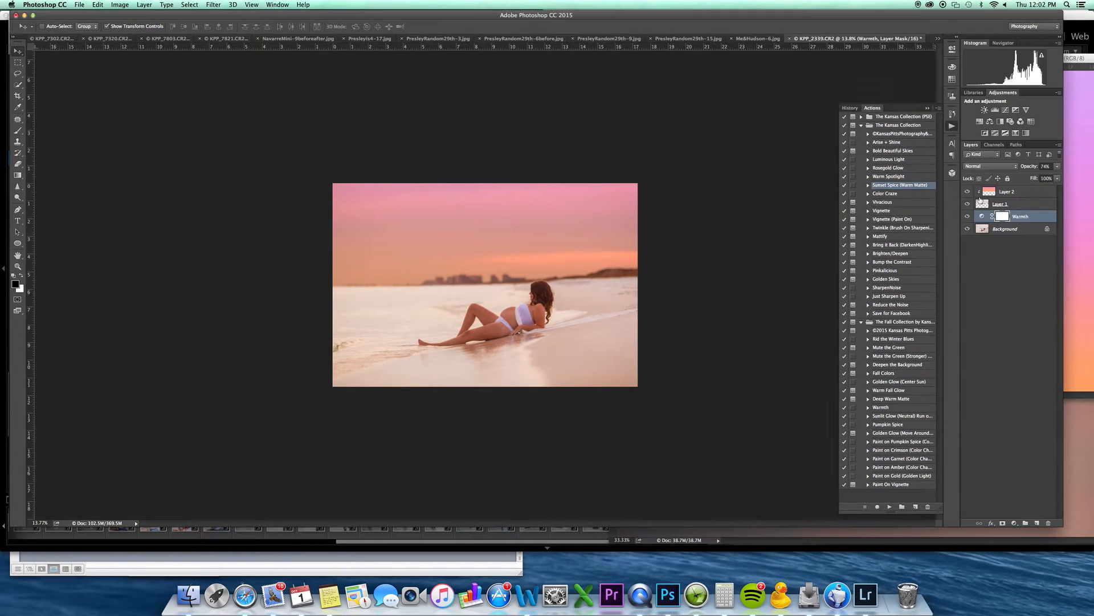
Step: Duplicate the sky gradient layer, flip the copy vertically over the water and sand, and rotate it to follow the horizon
click(1020, 194)
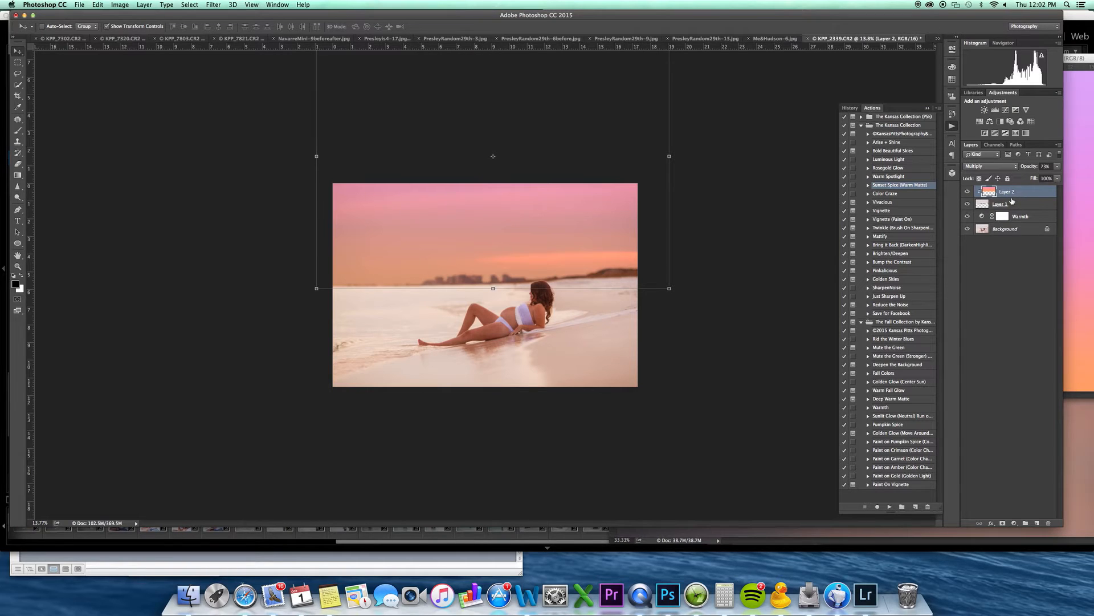
key(super+j)
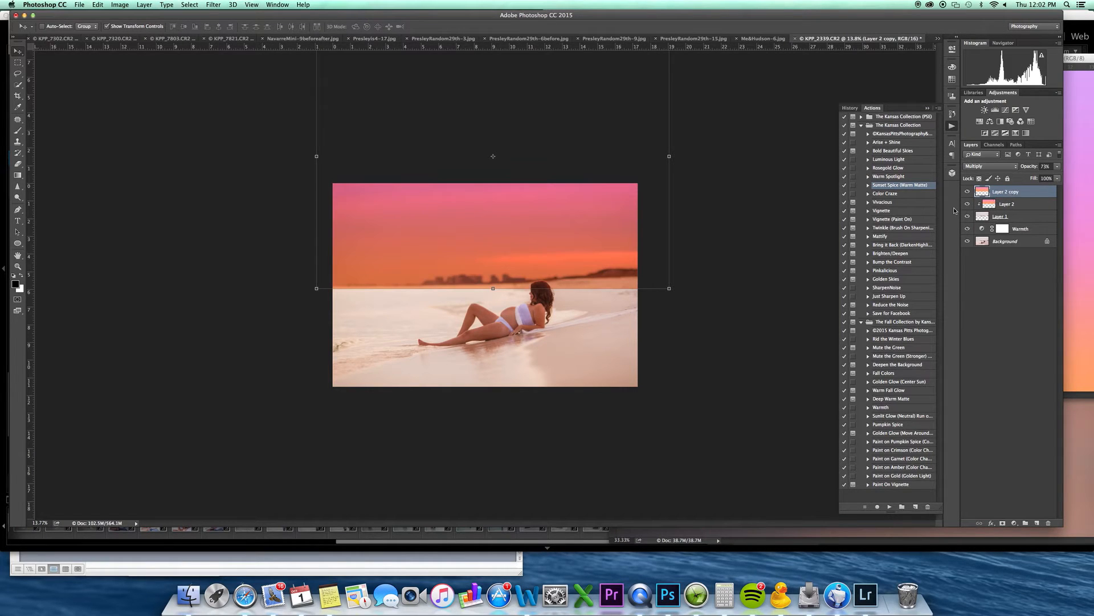
alt+click(706, 275)
drag(490, 127, 489, 453)
drag(572, 293, 558, 309)
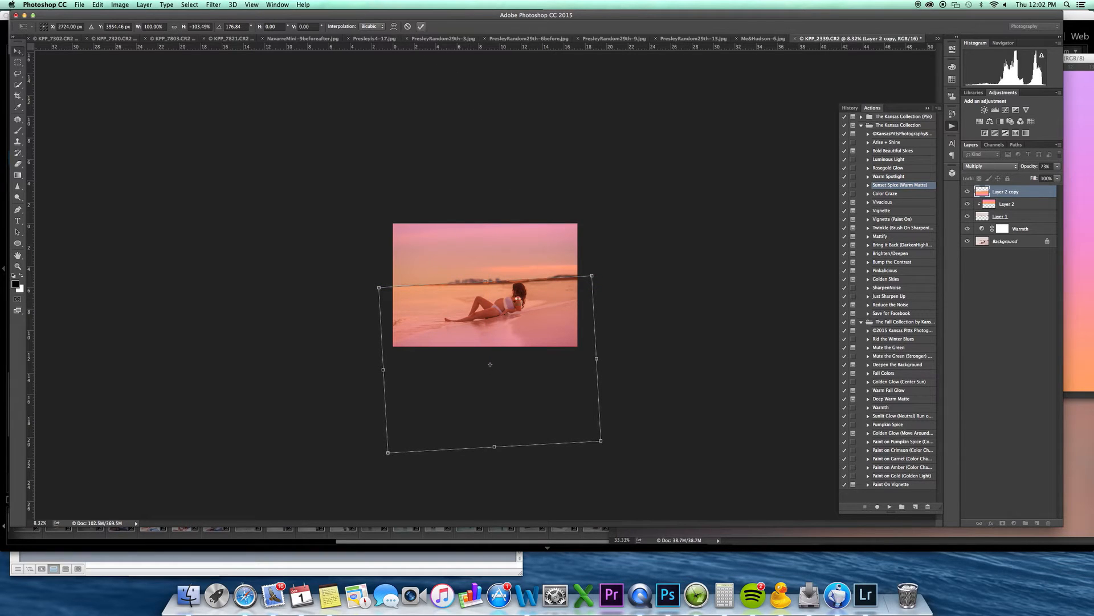
Step: Set the flipped gradient copy's opacity to 36% and move it beneath the sky copy layer
key(z)
drag(510, 318, 533, 298)
click(1059, 169)
drag(1049, 175, 1010, 225)
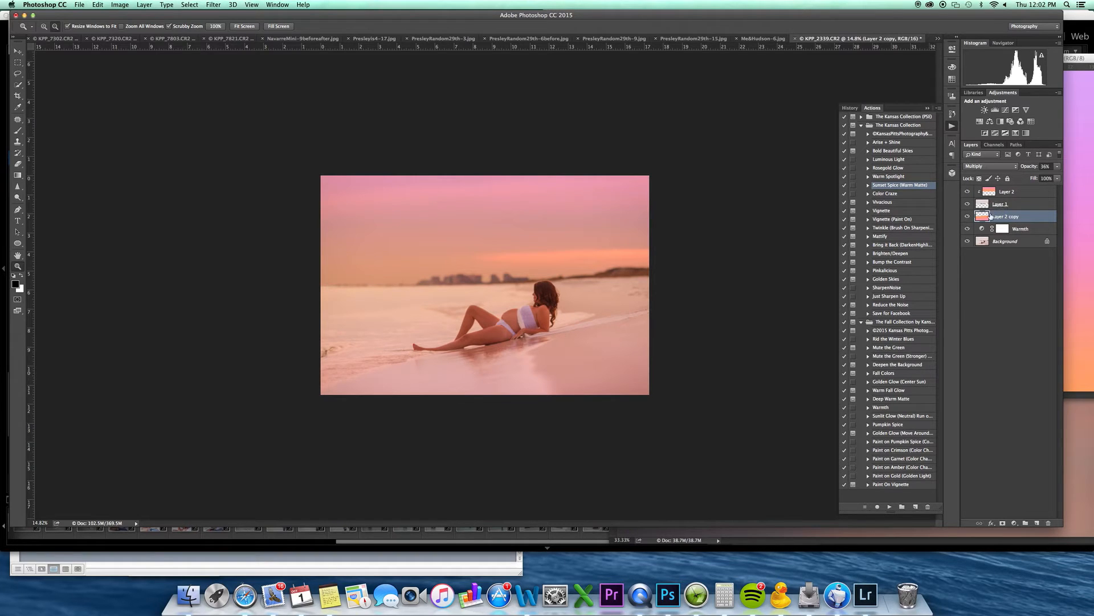
Step: Compare the flipped gradient on and off, and give it a layer mask inverted to black
click(968, 217)
click(968, 217)
click(1003, 523)
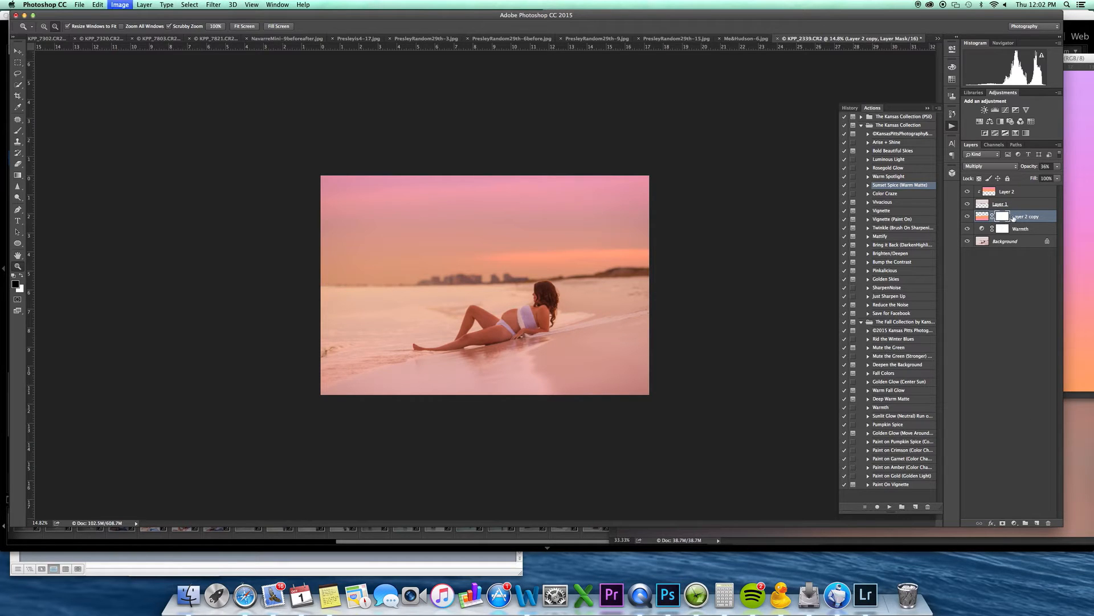
key(super+i)
Step: Paint white on the flipped gradient's mask with a 30% opacity brush, bringing its color into the water and sand around the woman
key(b)
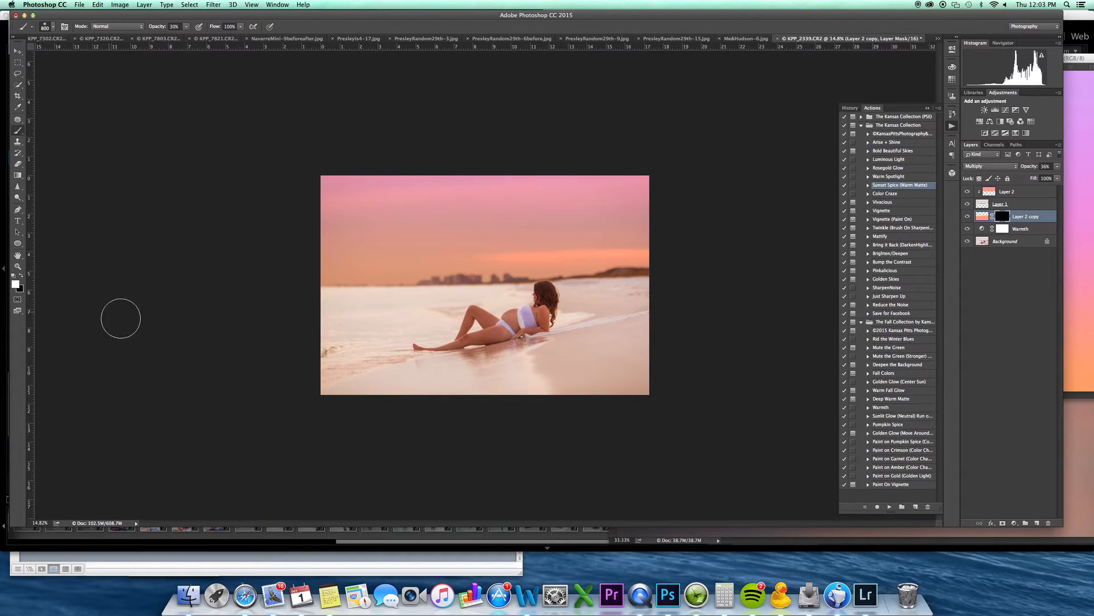
key(x)
key(bracketleft)
key(bracketleft)
key(bracketleft)
key(bracketright)
key(bracketright)
key(bracketright)
key(bracketright)
mouse_move(416, 303)
mouse_down()
mouse_move(439, 305)
mouse_move(349, 342)
mouse_move(340, 378)
mouse_move(597, 340)
mouse_up()
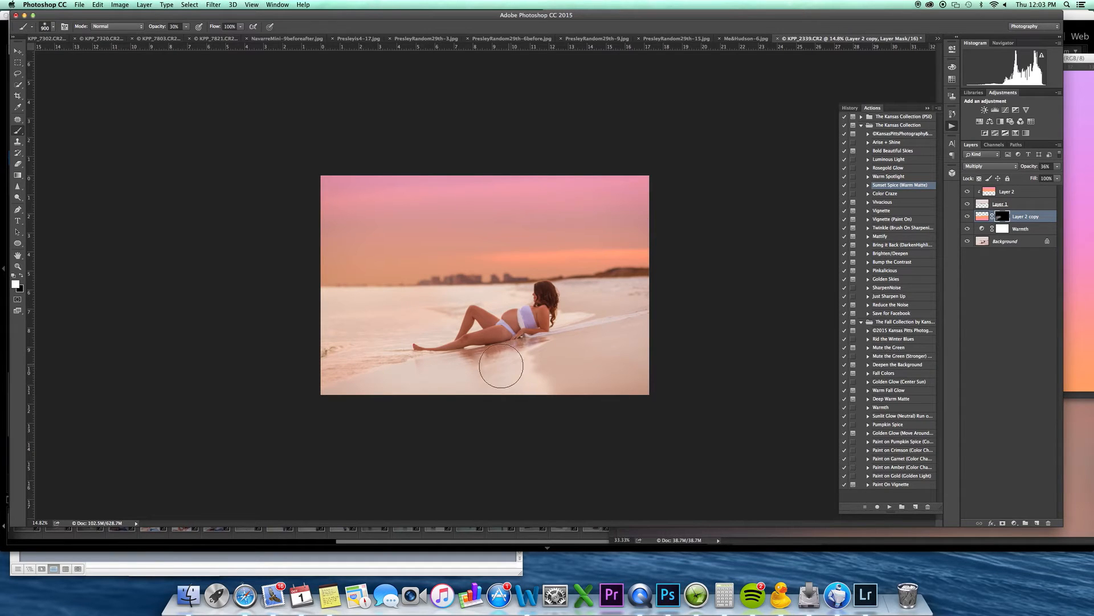
key(bracketright)
key(bracketleft)
key(bracketleft)
key(bracketleft)
key(bracketleft)
drag(579, 291, 636, 301)
mouse_move(544, 363)
mouse_down()
mouse_move(558, 395)
mouse_move(655, 384)
mouse_move(520, 425)
mouse_up()
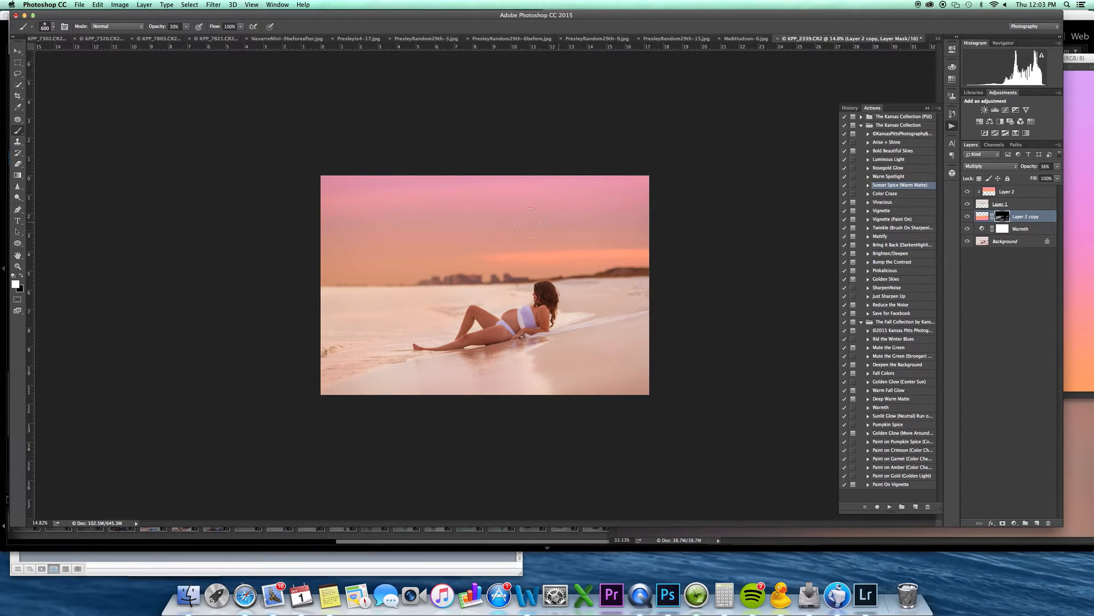
drag(354, 364, 348, 347)
Step: Run the Paint on Gold (Golden Light) action directly above the Warmth layer
click(1016, 244)
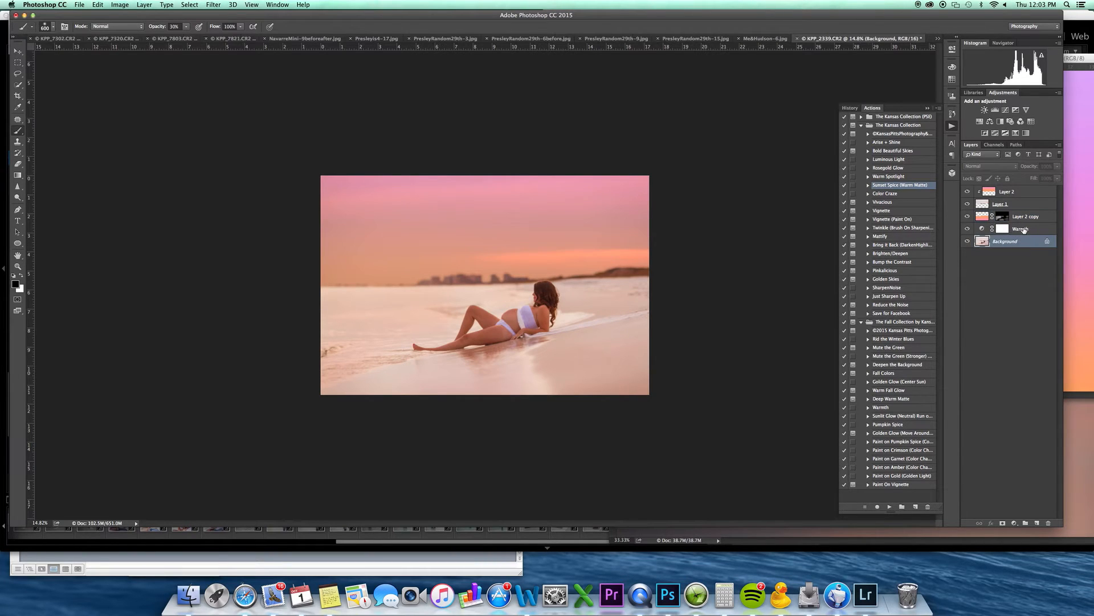
key(alt+bracketright)
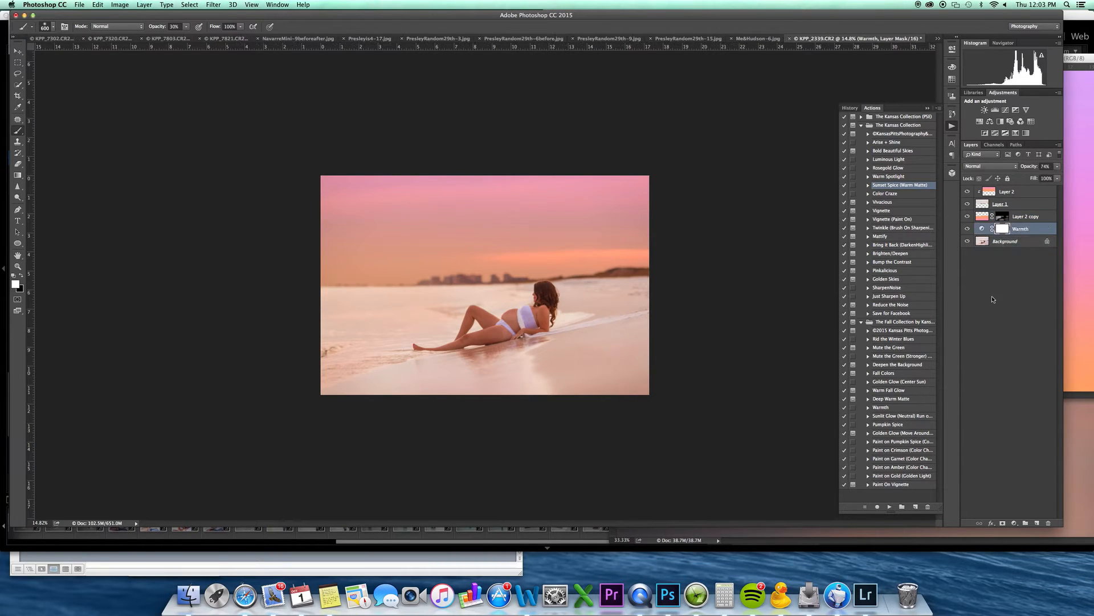
double_click(910, 476)
click(920, 485)
click(923, 477)
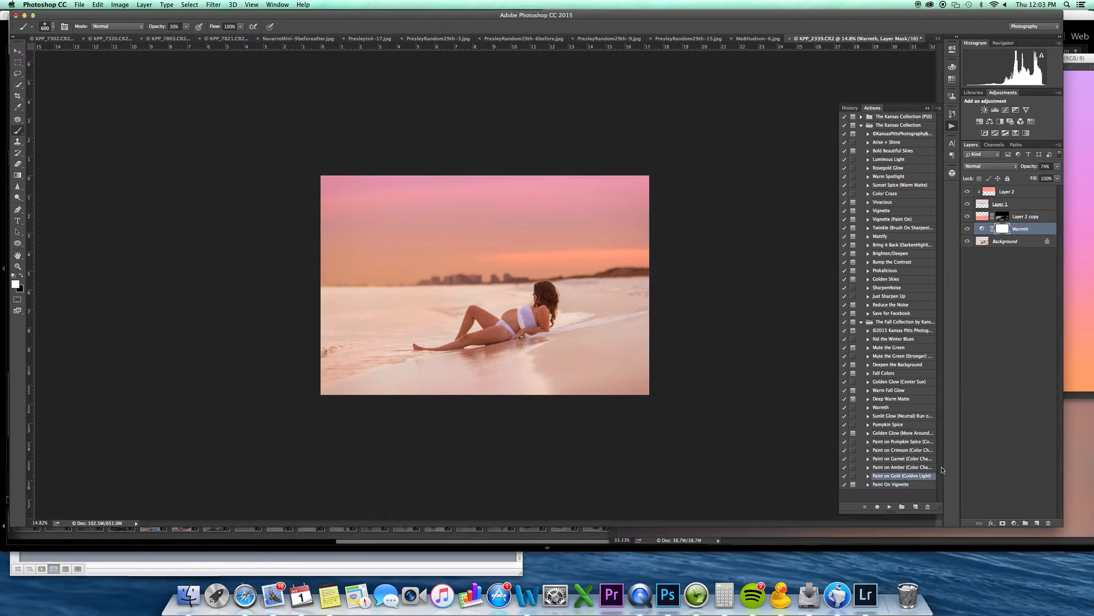
click(889, 507)
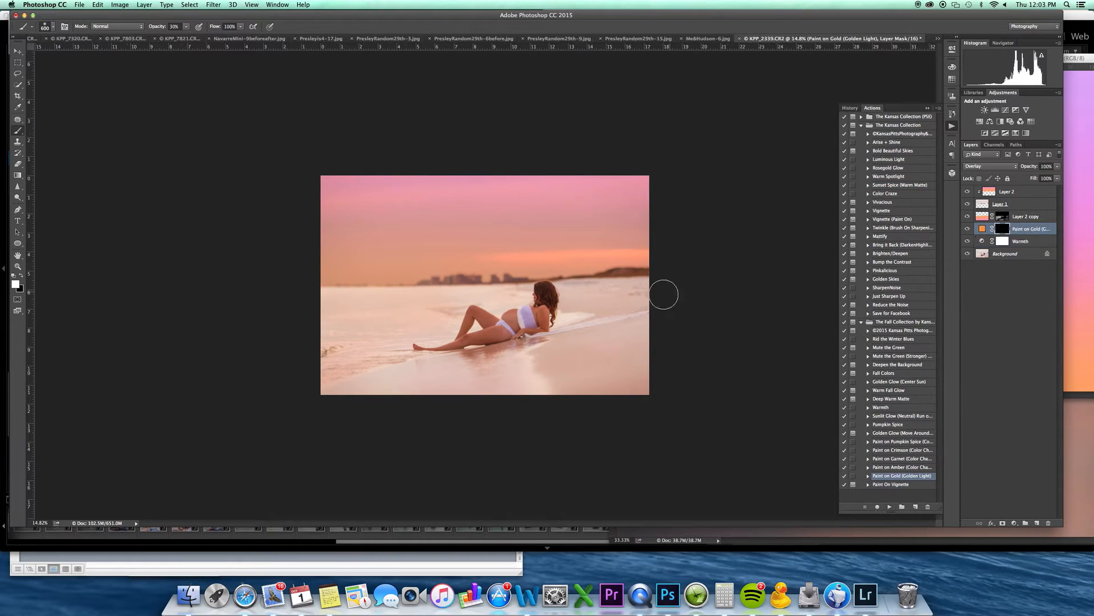
Step: Enlarge the brush to 1500 pixels and paint golden light into the beach scene on the Paint on Gold mask
key(bracketright)
key(bracketright)
key(bracketright)
key(bracketright)
key(bracketright)
key(bracketright)
key(bracketright)
key(bracketright)
key(bracketright)
Step: Compare the photo with and without the Paint on Gold layer, viewing the woman up close
click(967, 228)
key(z)
drag(557, 302, 752, 253)
click(967, 229)
Step: Paint more golden light over the water's edge near the photo's lower-left corner
key(b)
key(ctrl+minus)
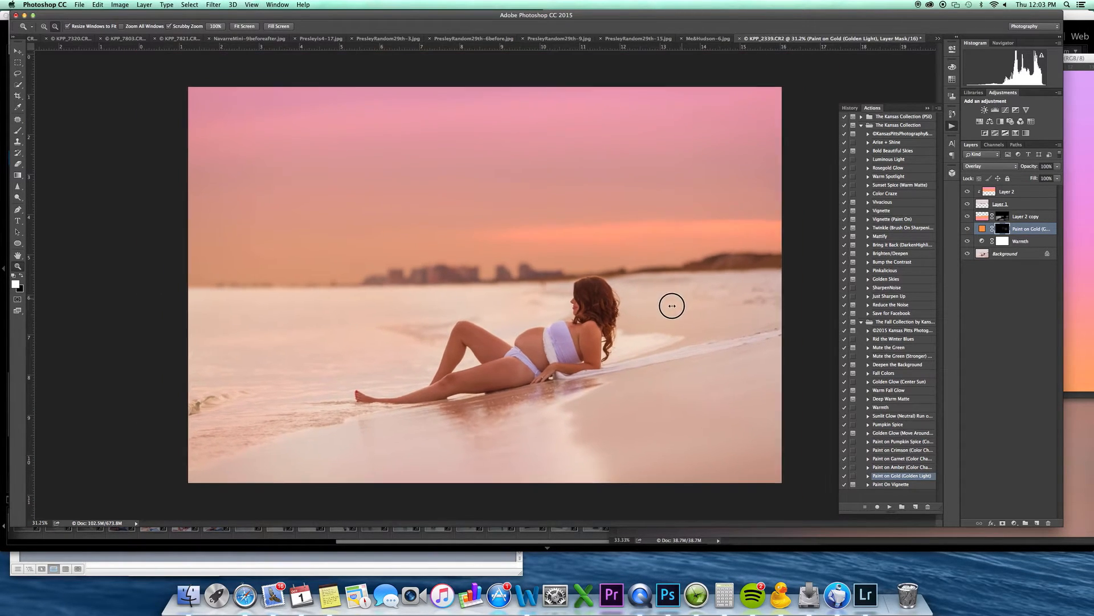
drag(662, 310, 666, 314)
key(b)
drag(312, 381, 324, 389)
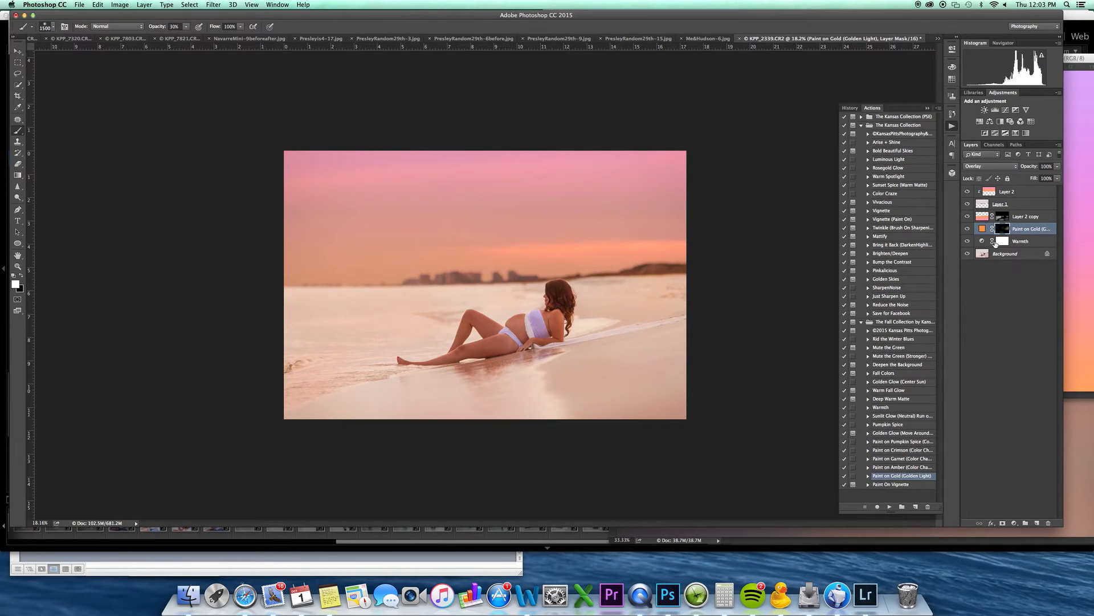
Step: Check the maternity photo with and without the Layer 2 gradient, then reduce that layer's height to about 96%
click(967, 192)
click(967, 192)
key(v)
click(1012, 193)
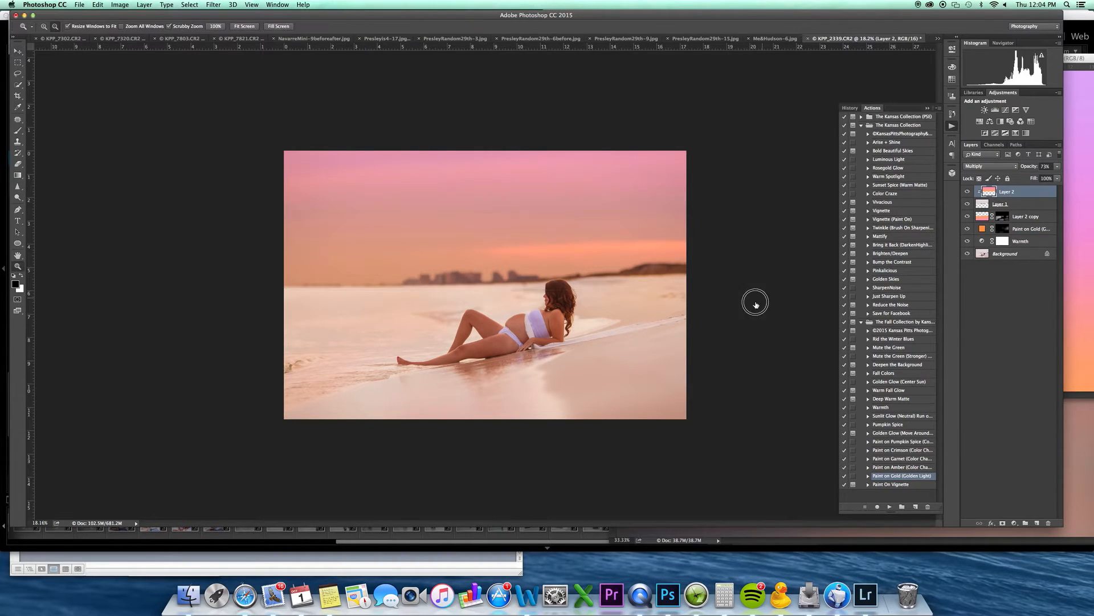
scroll(741, 303, down, 2)
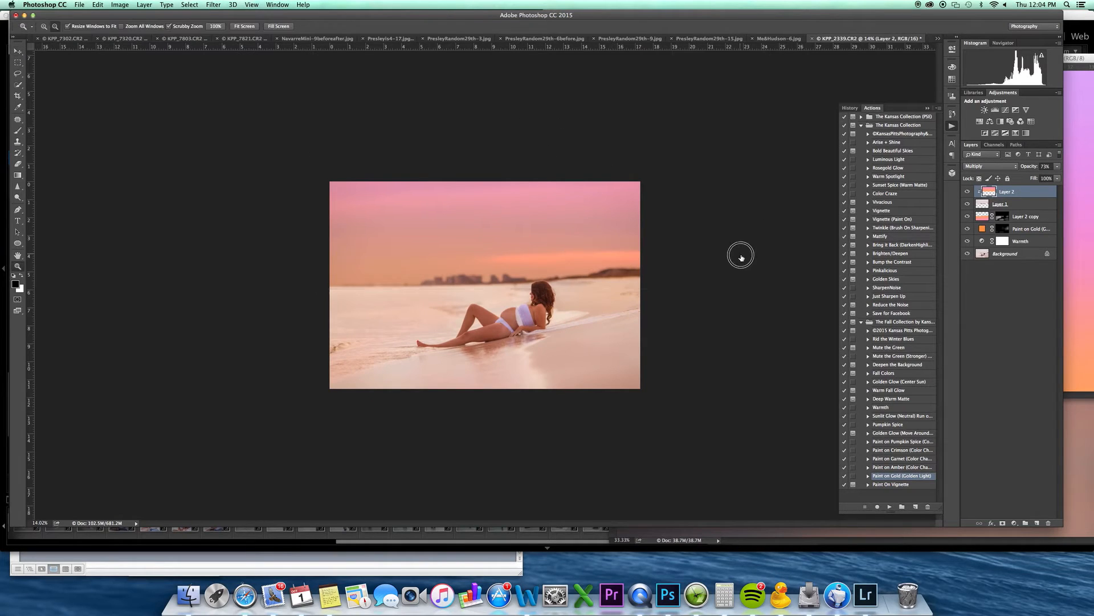
scroll(718, 245, down, 3)
click(490, 131)
mouse_move(492, 134)
mouse_down()
mouse_move(491, 187)
mouse_move(491, 134)
mouse_up()
click(421, 27)
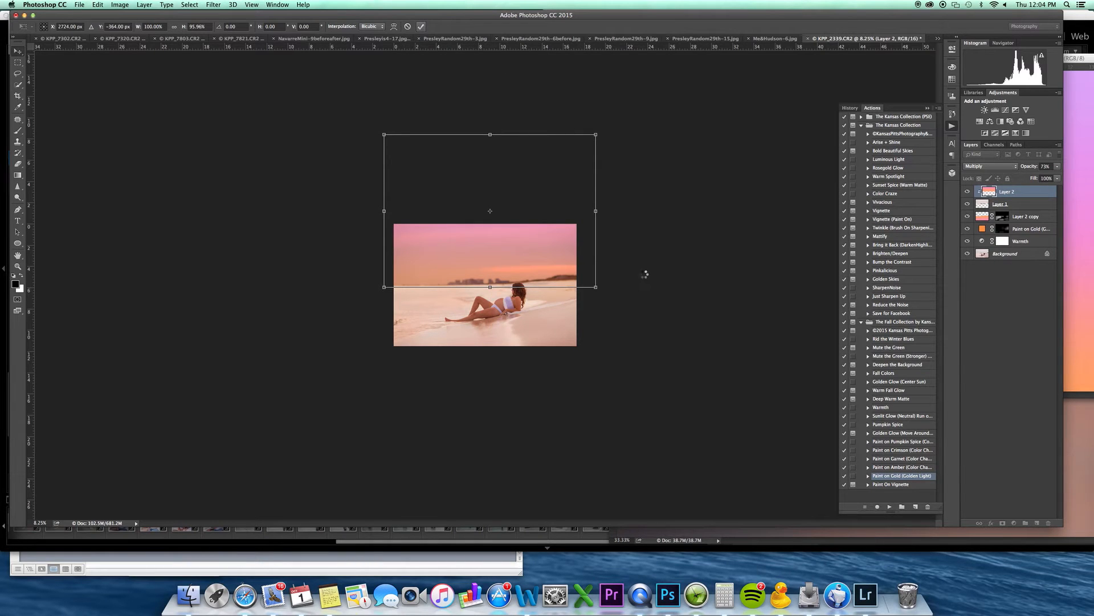
drag(619, 274, 647, 257)
click(1000, 257)
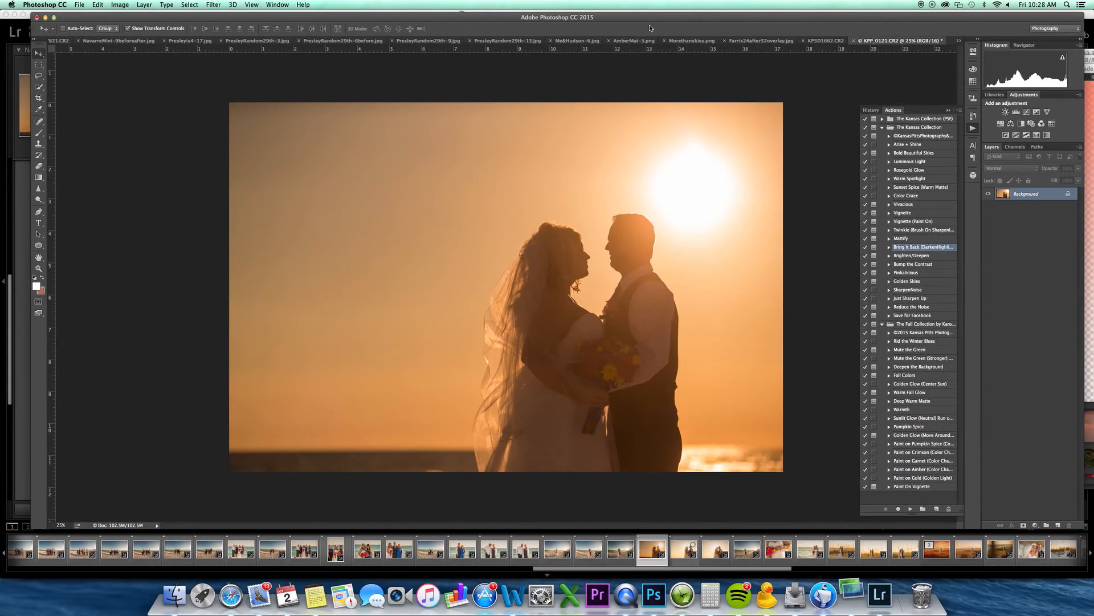
Step: Look through the wedding photos in Lightroom's filmstrip, then return to the couple's sunset photo in Photoshop
click(880, 596)
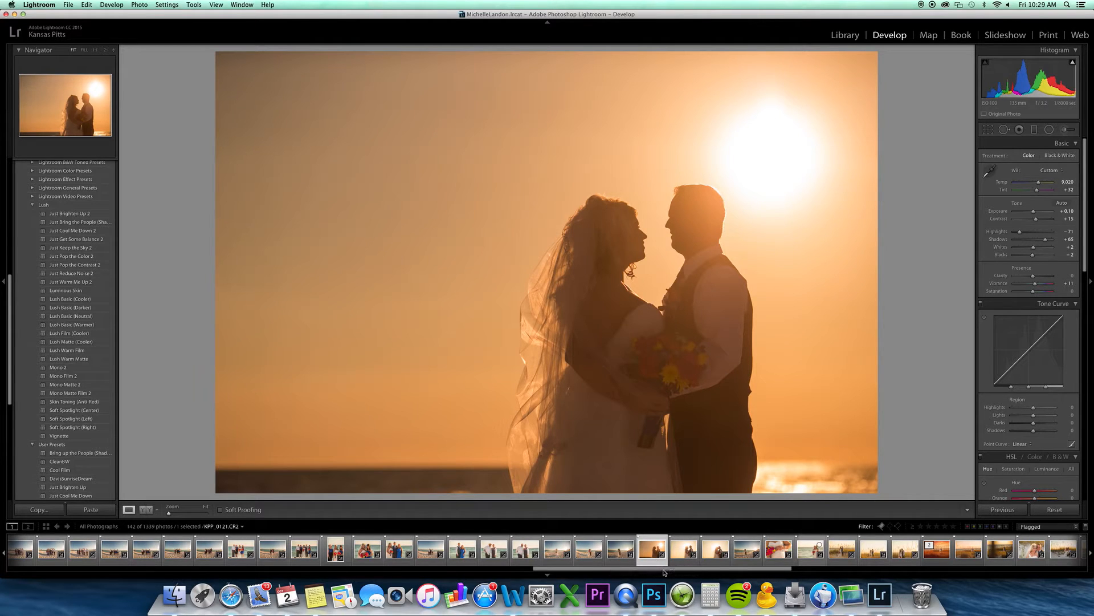
drag(655, 568, 744, 561)
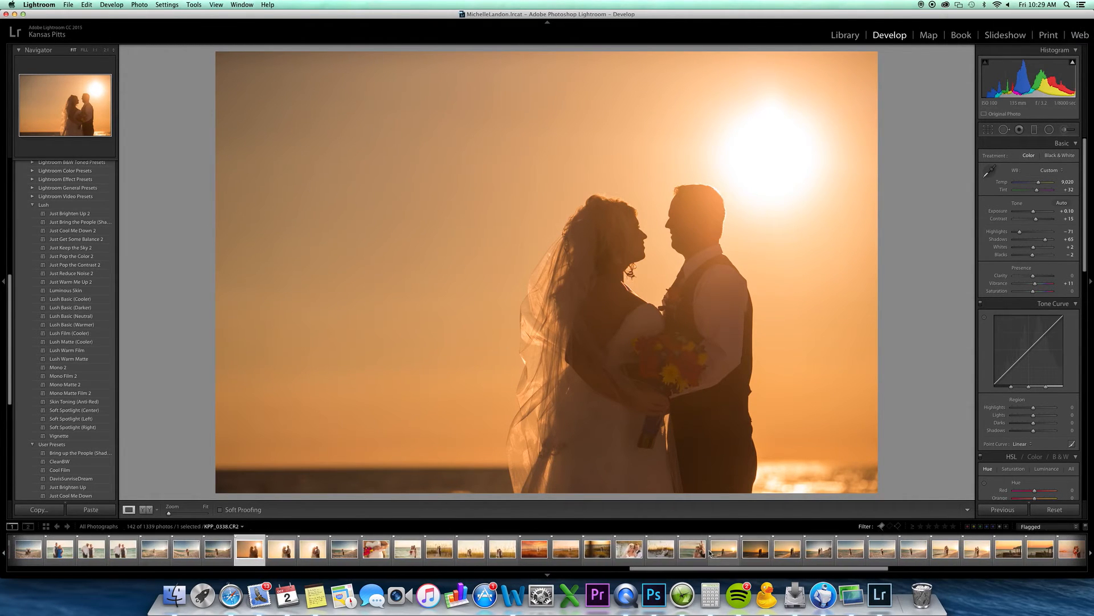
click(654, 596)
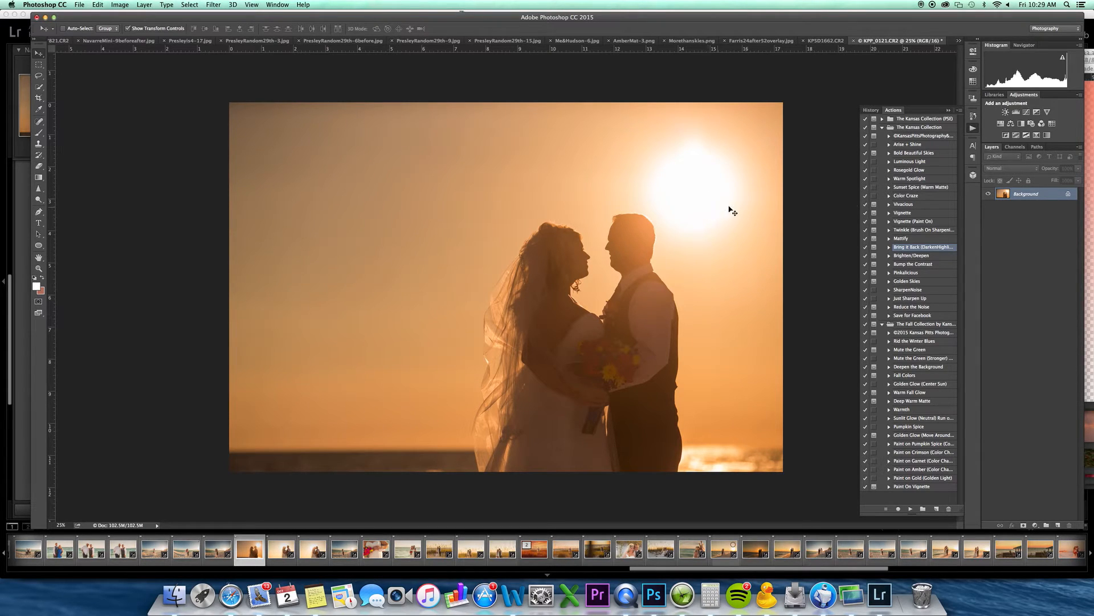
Step: Add the RoseGoldFade overlay to the wedding photo and scale it to about 88.6% so it covers the whole image
click(1091, 117)
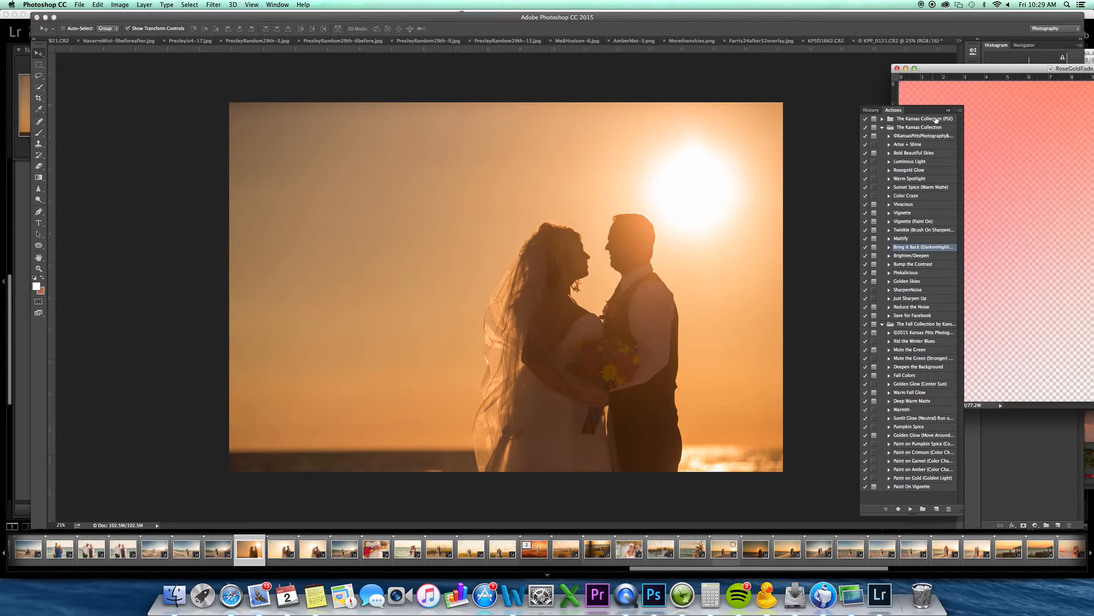
click(633, 232)
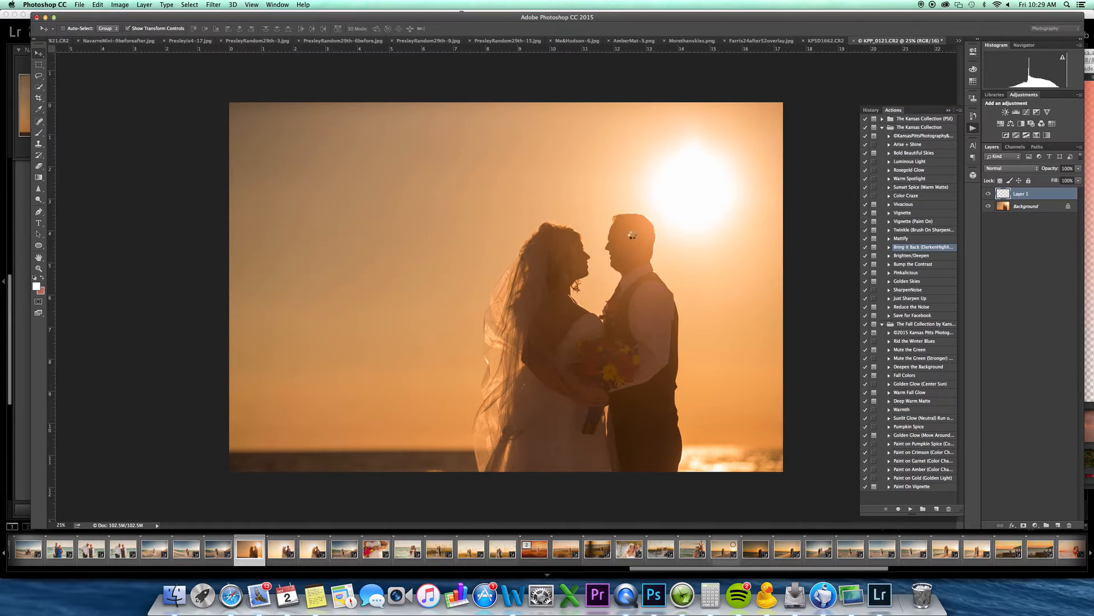
drag(620, 234, 450, 167)
drag(494, 240, 469, 244)
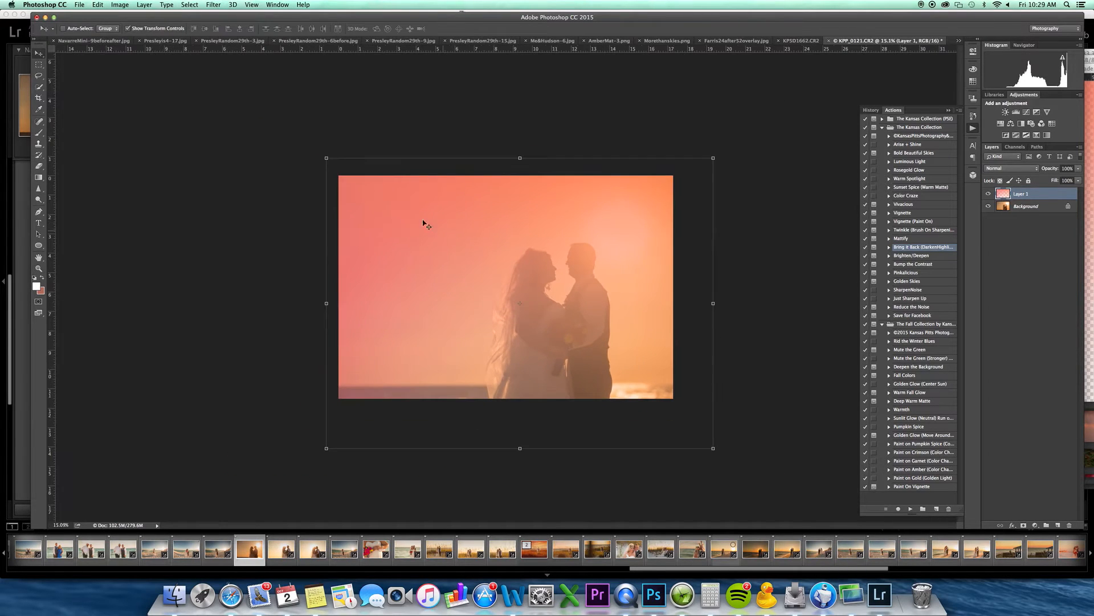
drag(334, 164, 363, 206)
drag(662, 164, 678, 152)
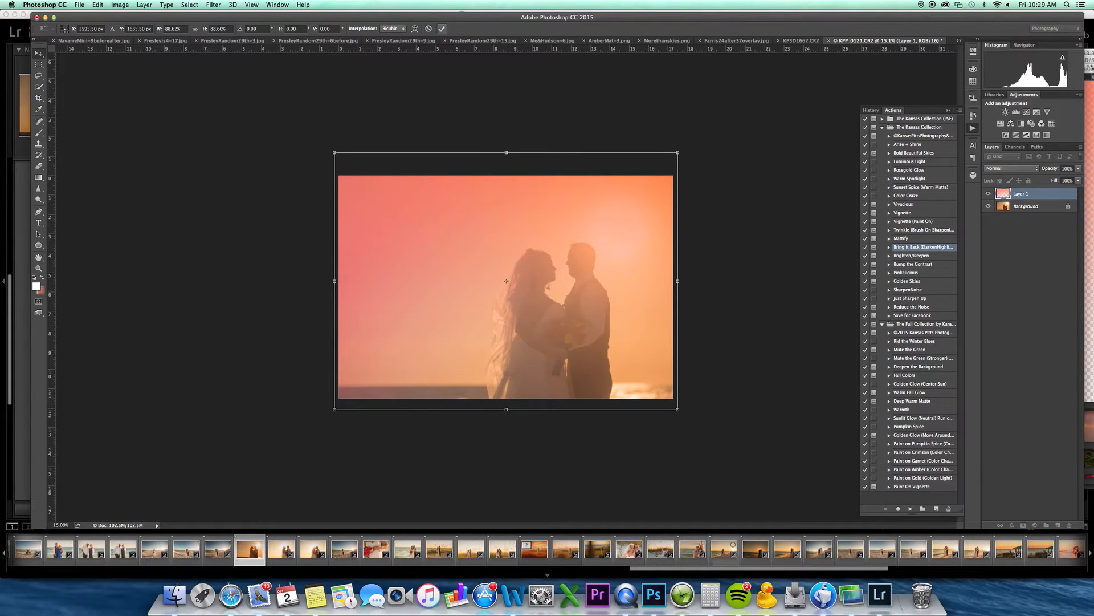
key(Return)
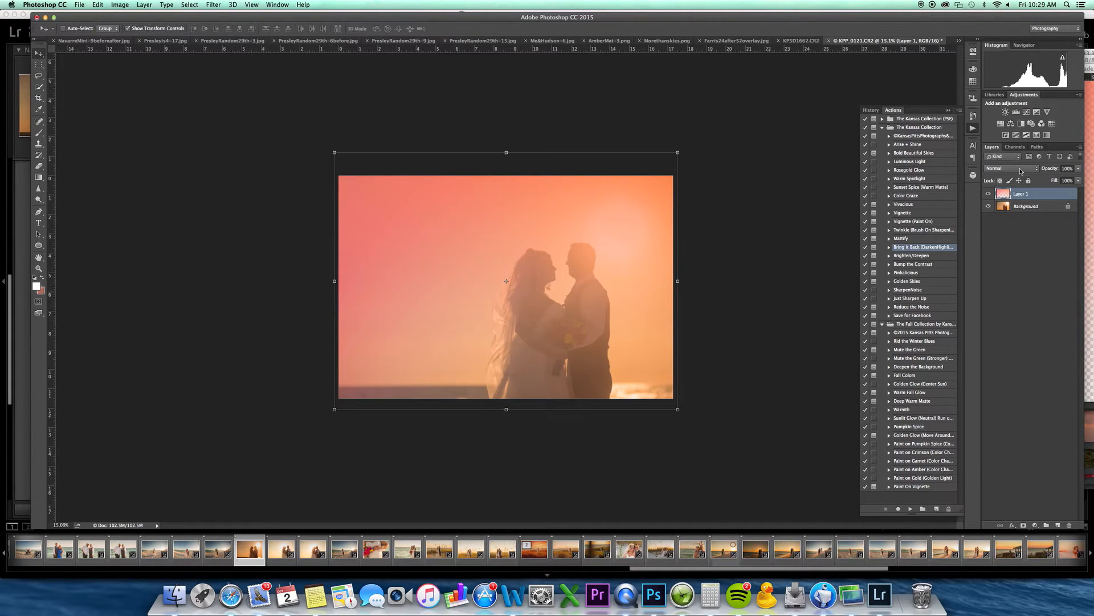
Step: Set the rose gold overlay on Layer 1 to Multiply blending with 62% opacity
click(1088, 70)
drag(1037, 68, 1082, 109)
drag(948, 17, 1001, 42)
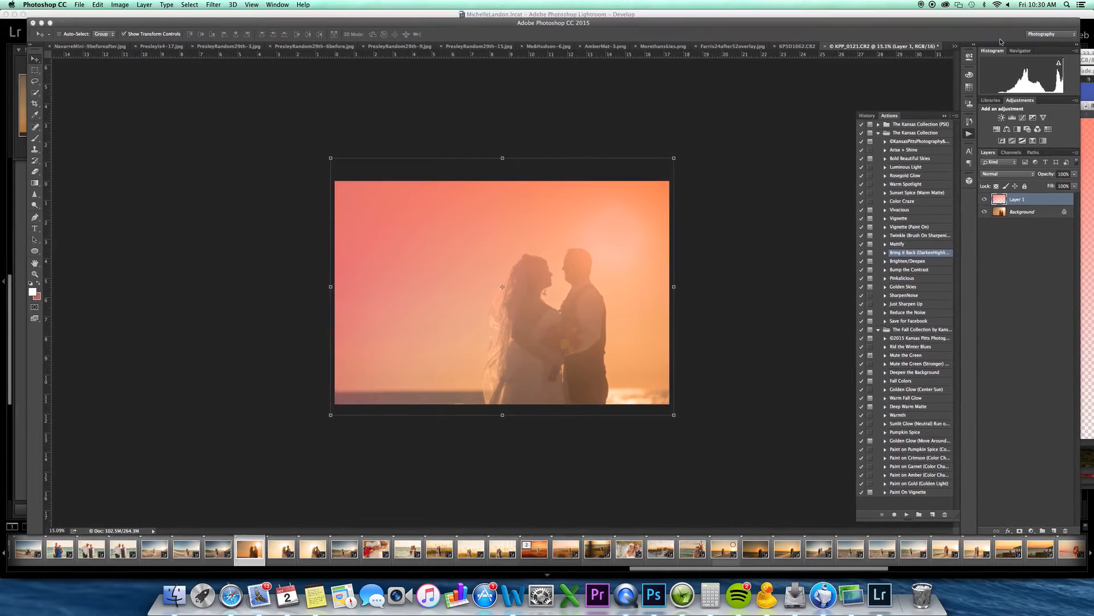
click(1007, 174)
click(1016, 193)
click(1075, 175)
drag(1073, 184, 801, 217)
Step: Add a second rose gold overlay above Layer 1, try Screen blending, and settle on Lighten at about 45% opacity
click(1088, 175)
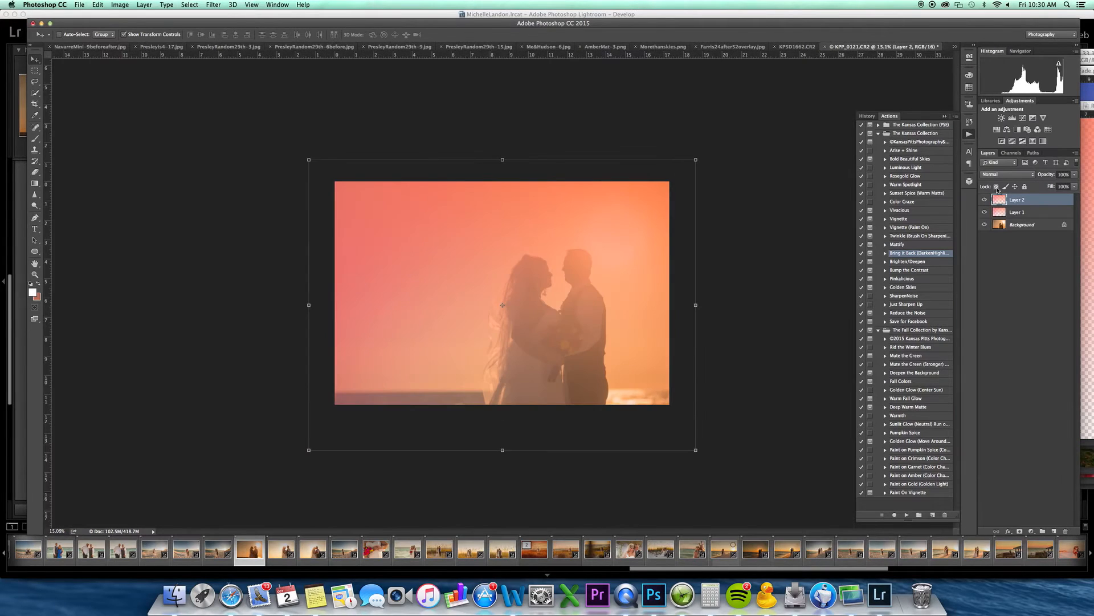
click(1007, 174)
click(1012, 235)
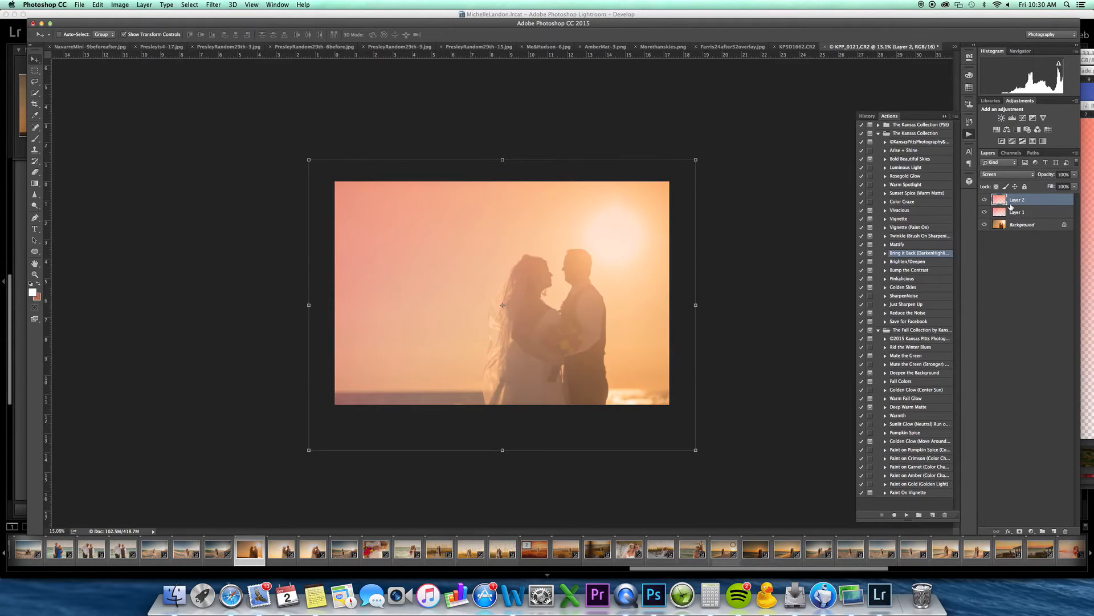
click(1006, 174)
click(998, 165)
click(1075, 175)
drag(1074, 182, 1052, 183)
drag(654, 25, 658, 17)
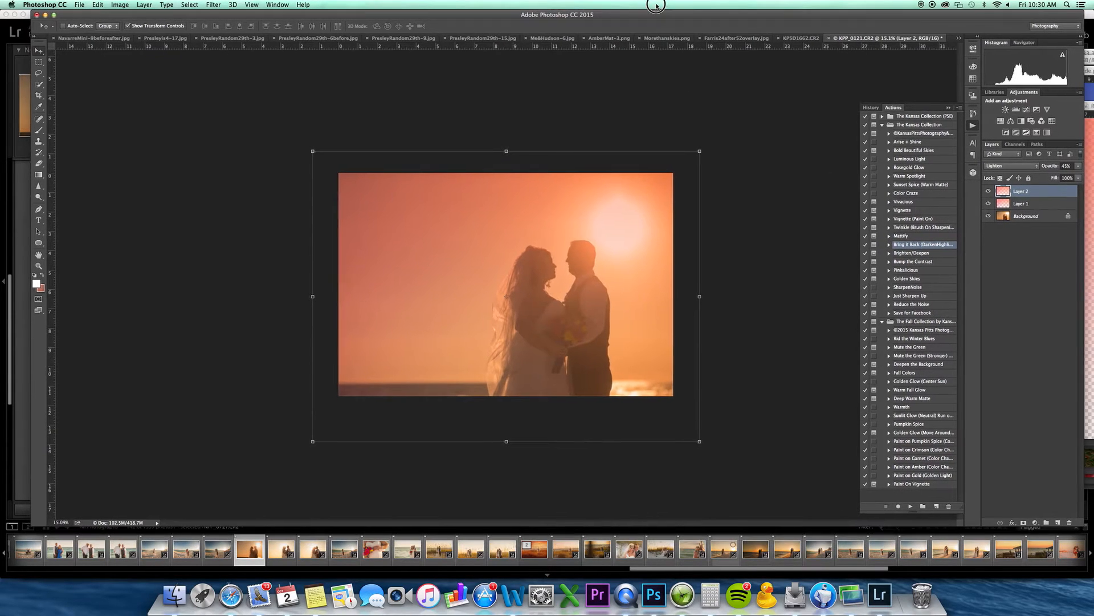
Step: Group the two overlay layers, compare the photo with and without the group, and reduce the group's opacity to about 77%
shift+click(1033, 205)
drag(1033, 205, 1047, 523)
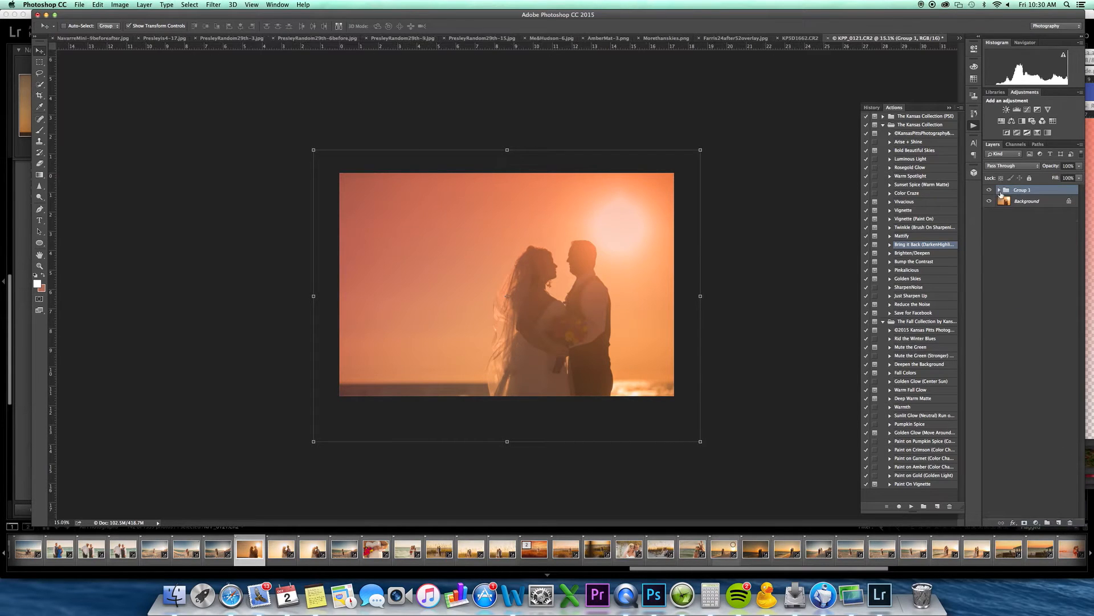
click(989, 189)
click(989, 190)
click(1079, 166)
drag(1074, 176, 1072, 177)
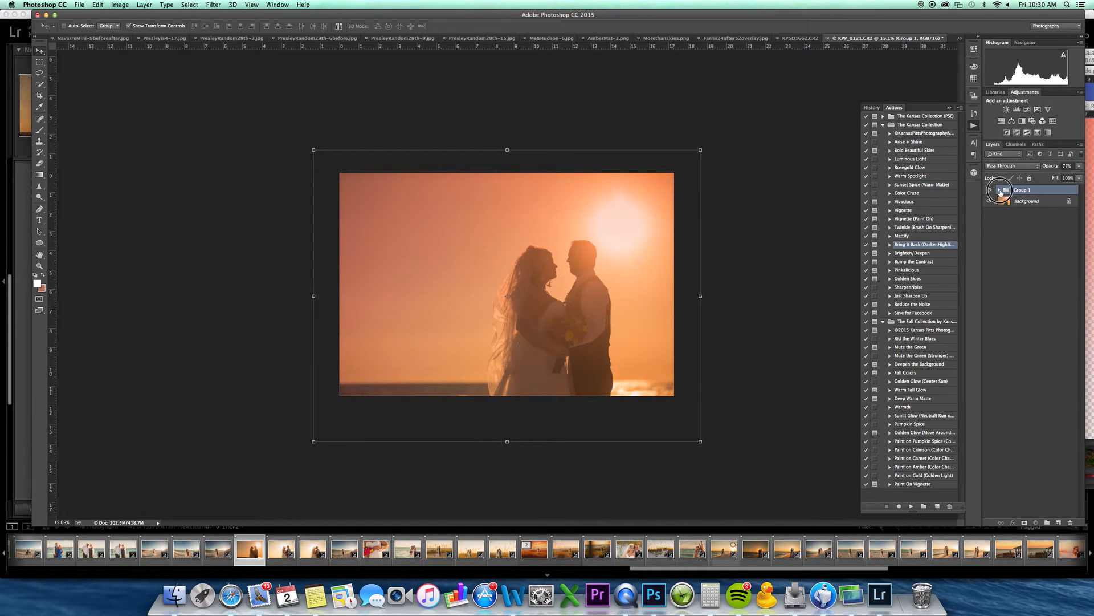
Step: Expand Group 1 and review the blend mode and opacity of both overlay layers
click(999, 190)
click(1041, 213)
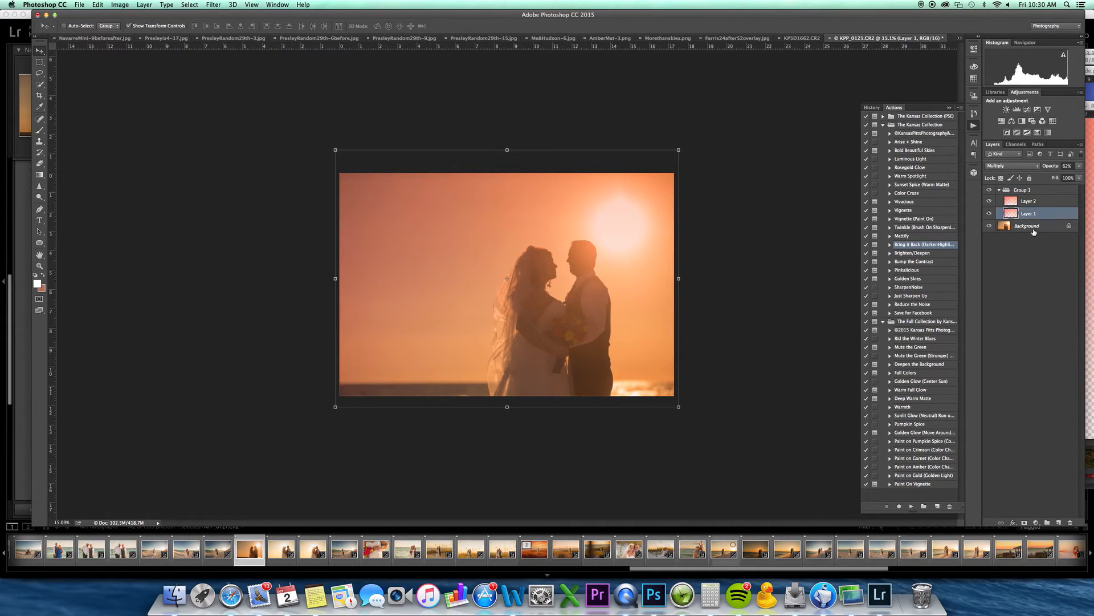
click(1018, 201)
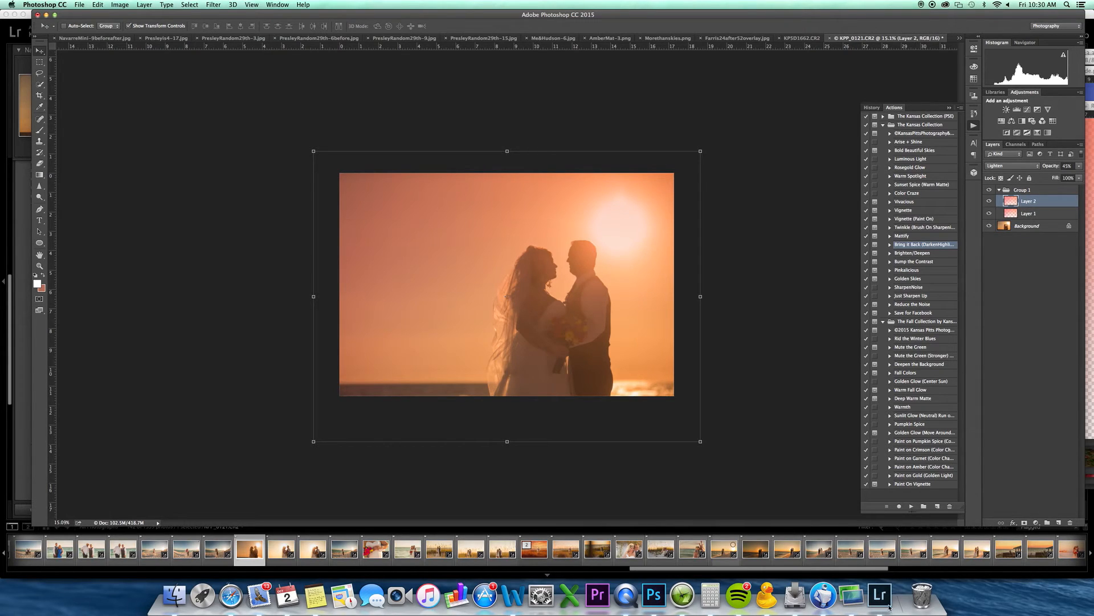
Step: Switch to Lightroom and darken the couple into a silhouette with exposure at about -0.45 and shadows at -97
click(871, 584)
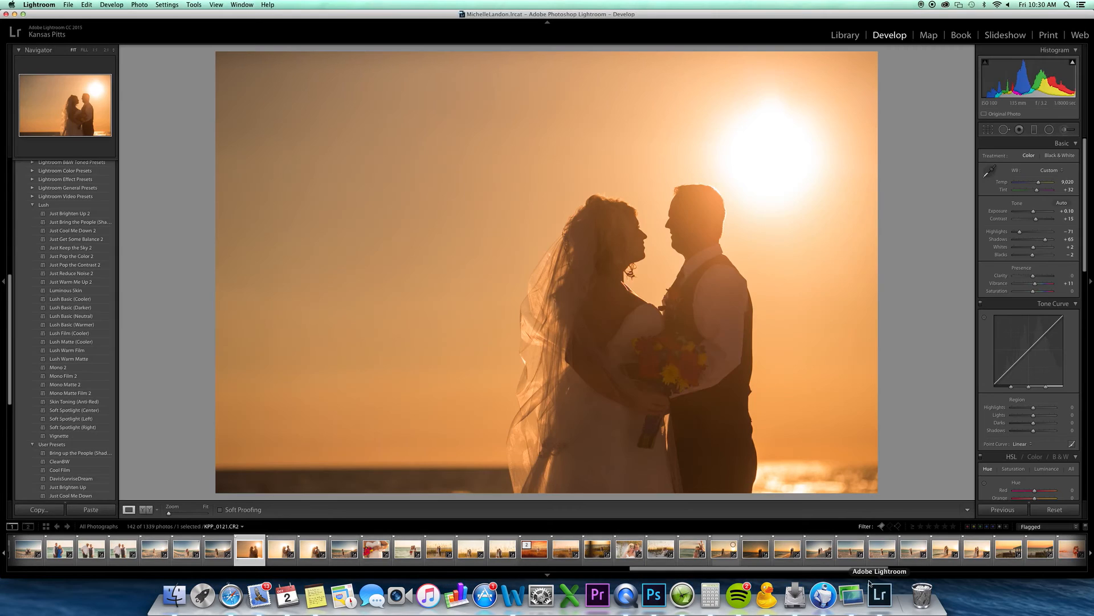
right_click(250, 549)
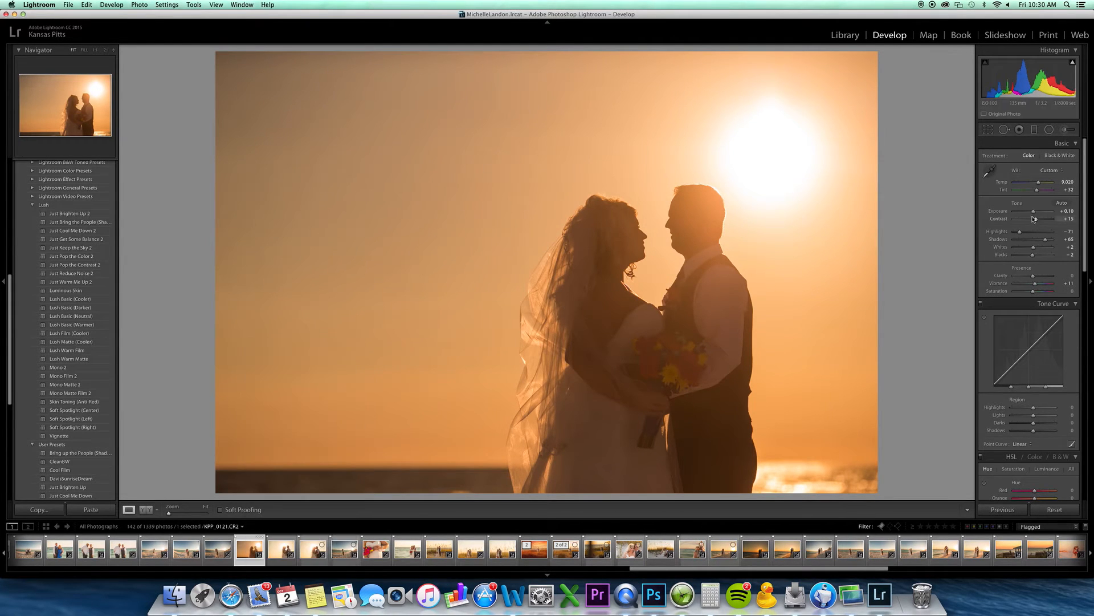
drag(1033, 212, 1015, 241)
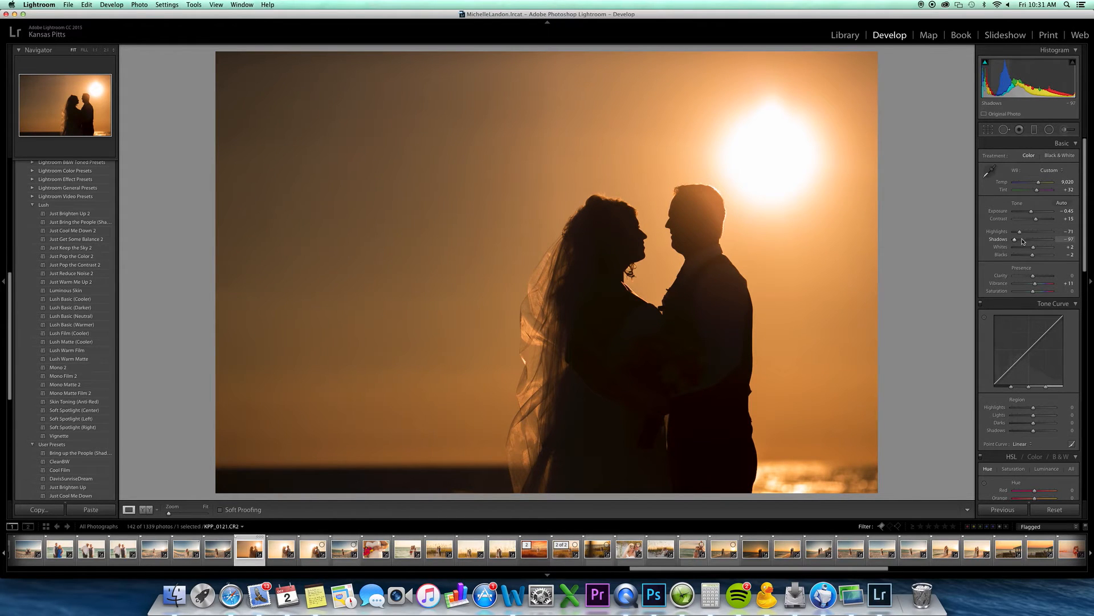
Step: Send the darkened silhouette photo from Lightroom to Photoshop for editing
right_click(243, 552)
mouse_move(319, 388)
click(399, 388)
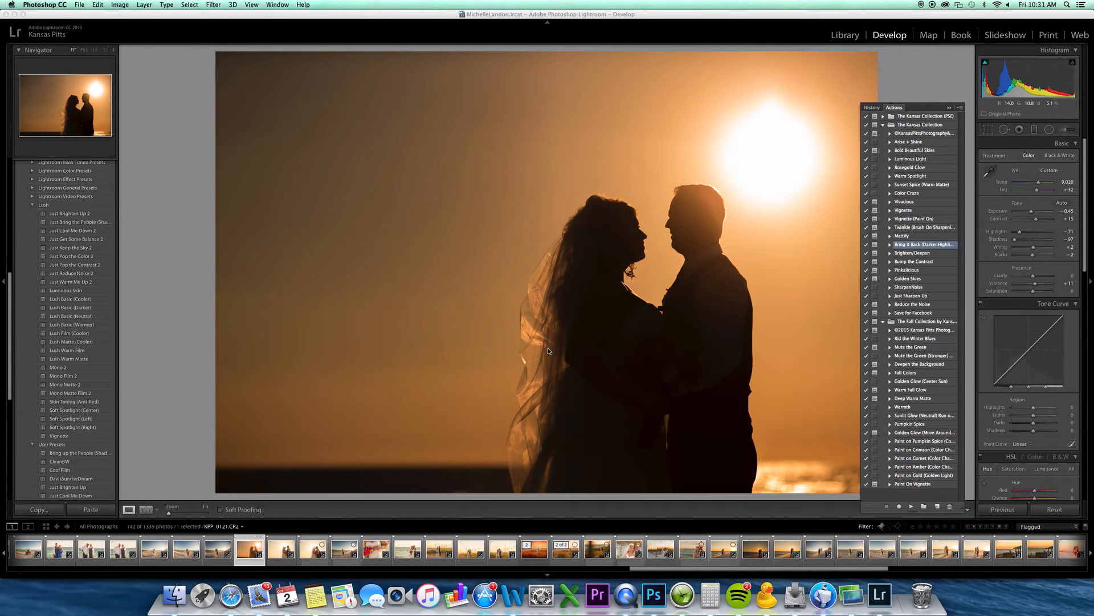
click(654, 595)
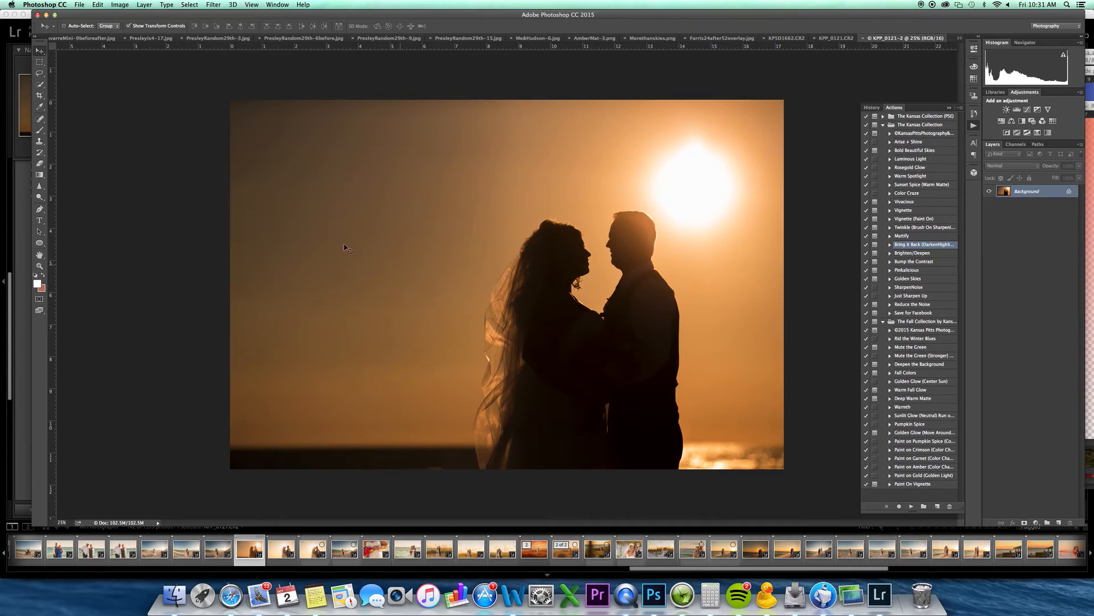
Step: Crop the silhouette photo to remove the ocean strip beneath the couple and trim its sides slightly
click(80, 5)
click(78, 4)
click(41, 96)
drag(234, 98, 784, 439)
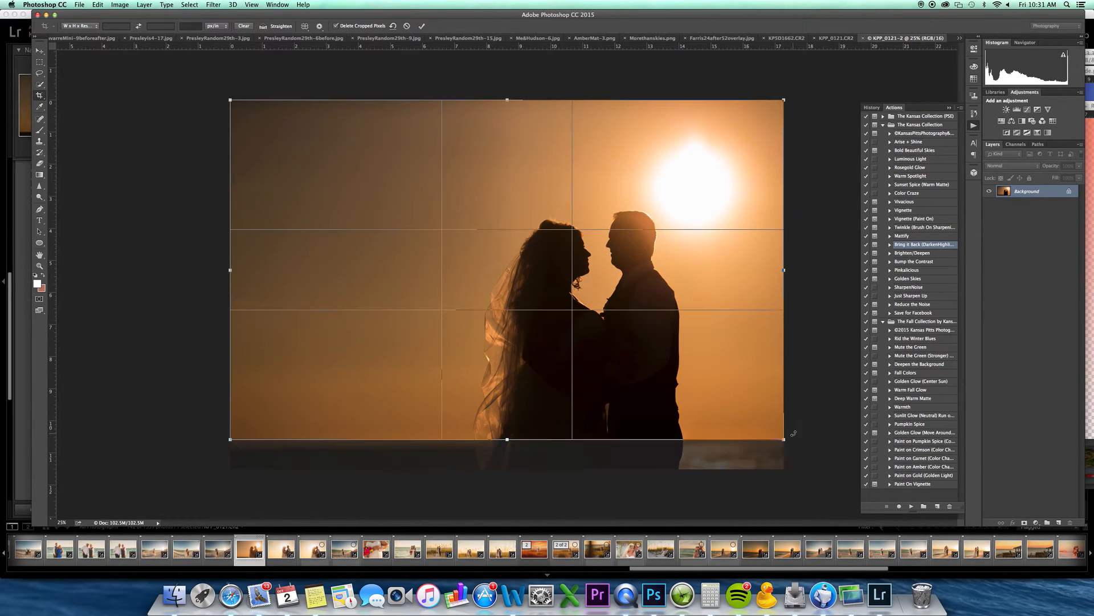
key(Return)
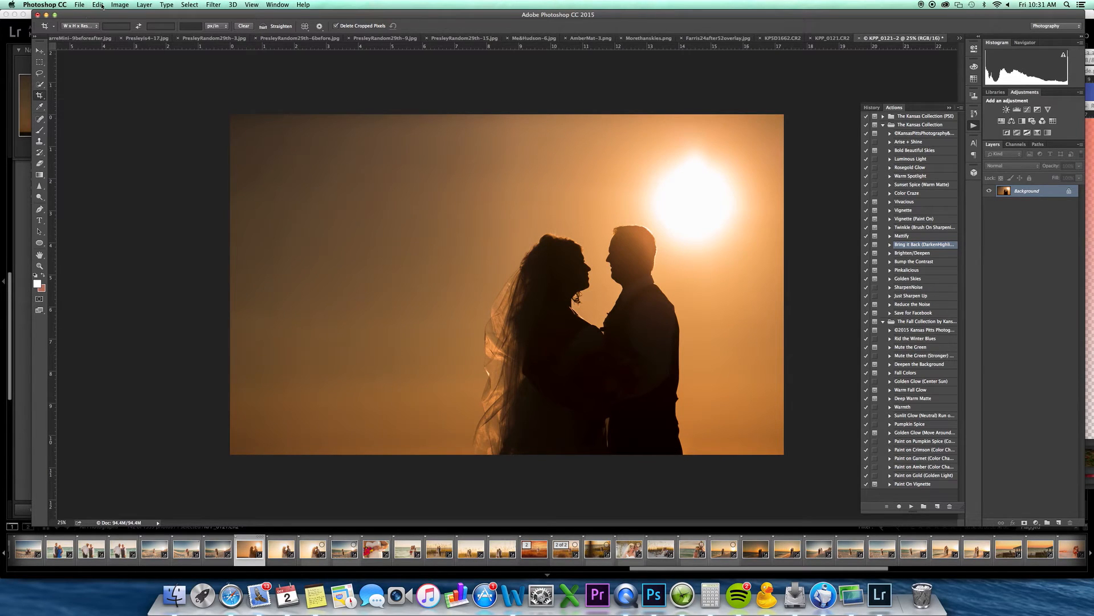
drag(781, 116, 246, 494)
key(Return)
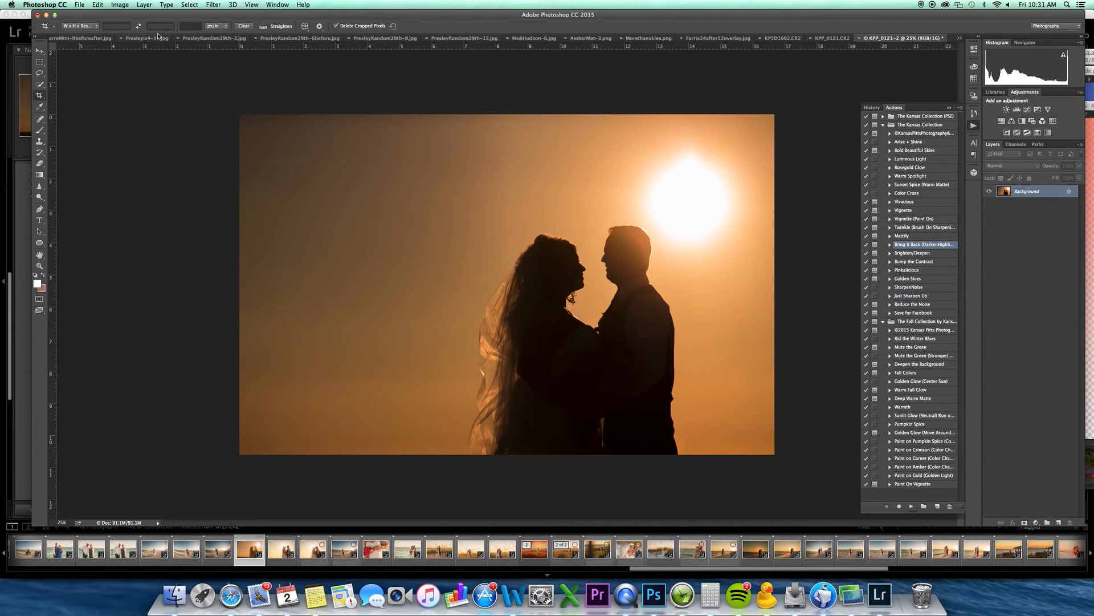
Step: Open RealOrangeGradientSun.jpg from the GradientSkies folder
click(81, 6)
click(83, 23)
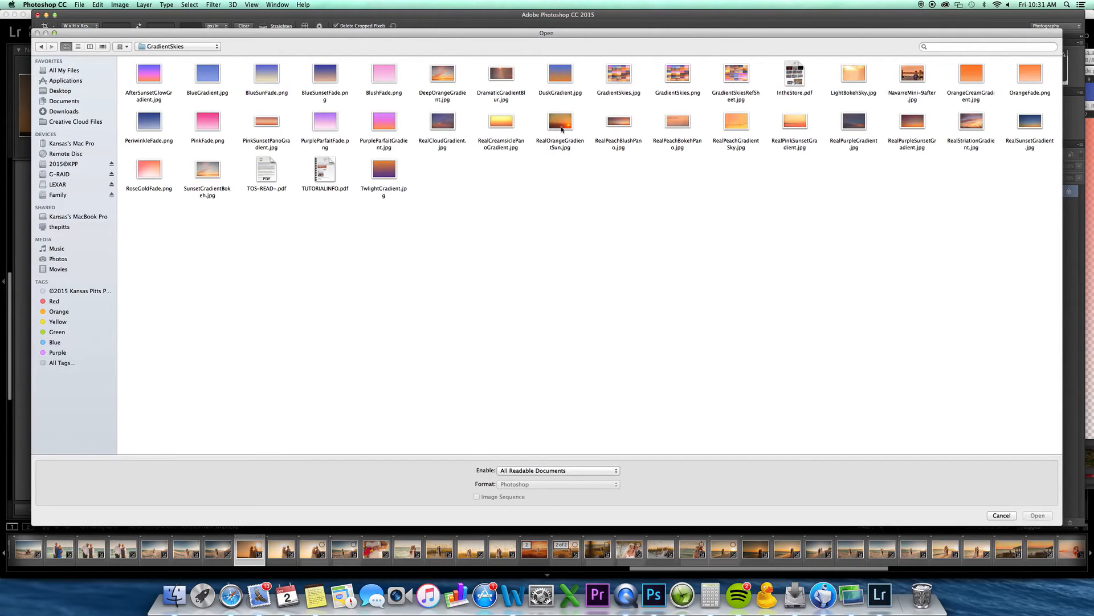
click(562, 128)
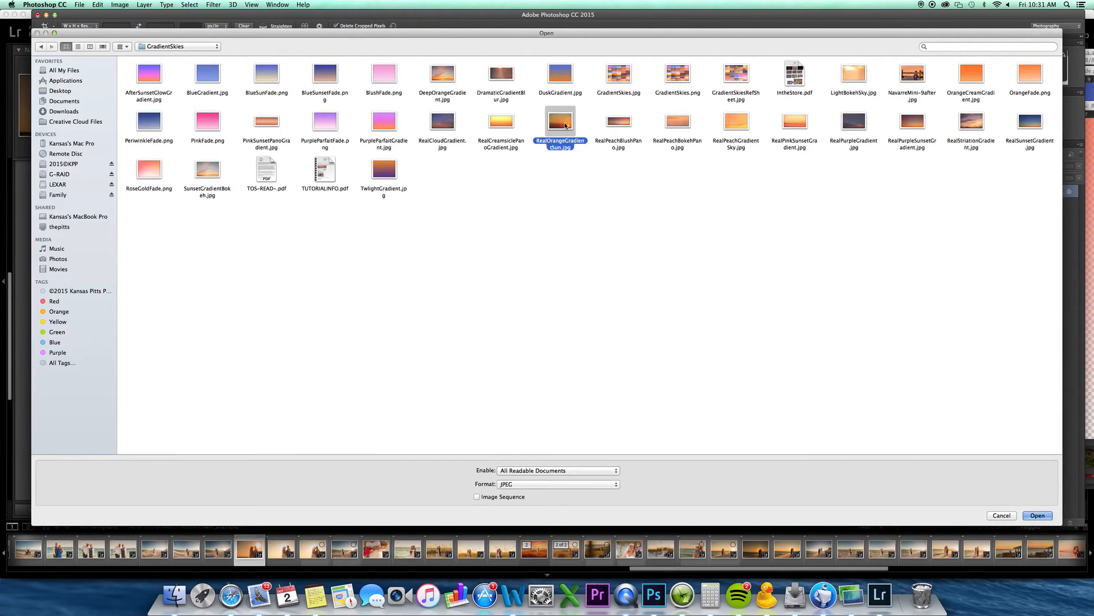
double_click(566, 137)
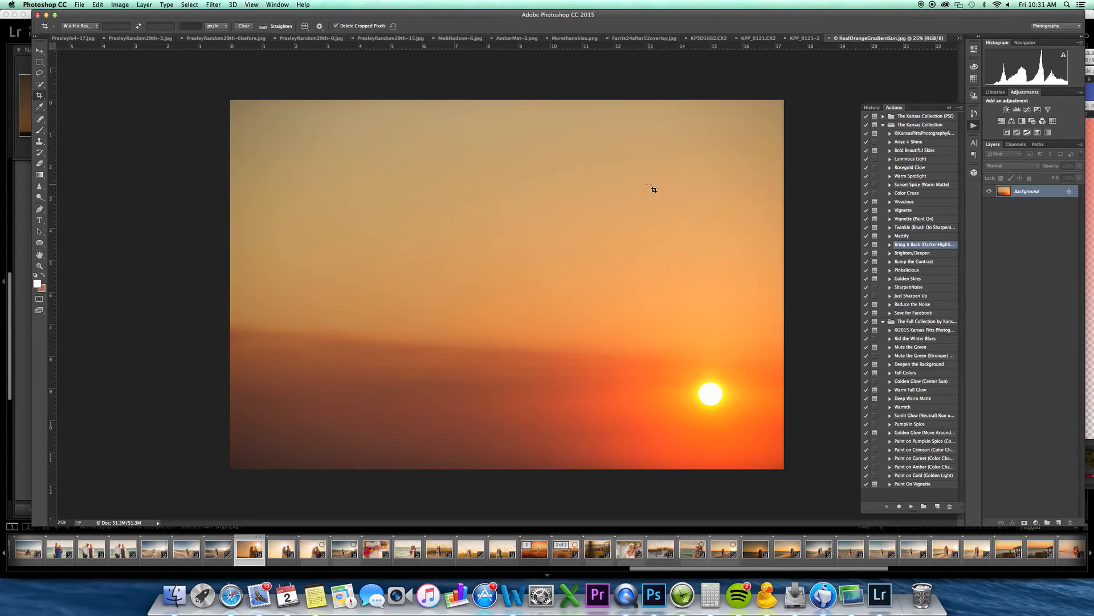
Step: Place the orange sun gradient over the cropped silhouette photo so it covers the image, and set it to Multiply blending
drag(855, 38, 406, 183)
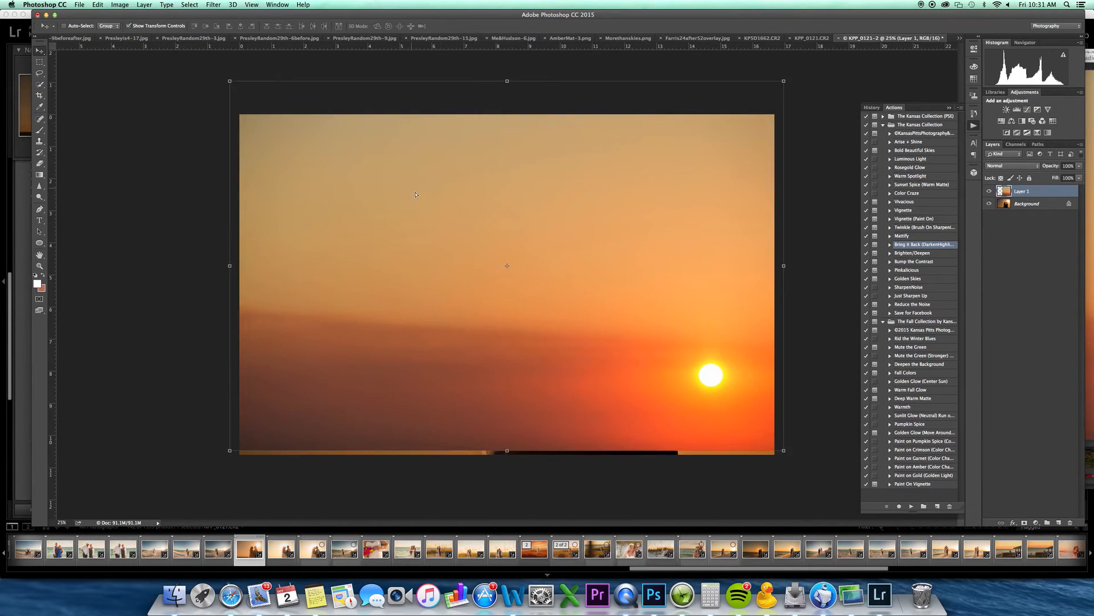
drag(451, 228, 441, 232)
drag(528, 264, 529, 268)
click(1027, 167)
click(1033, 196)
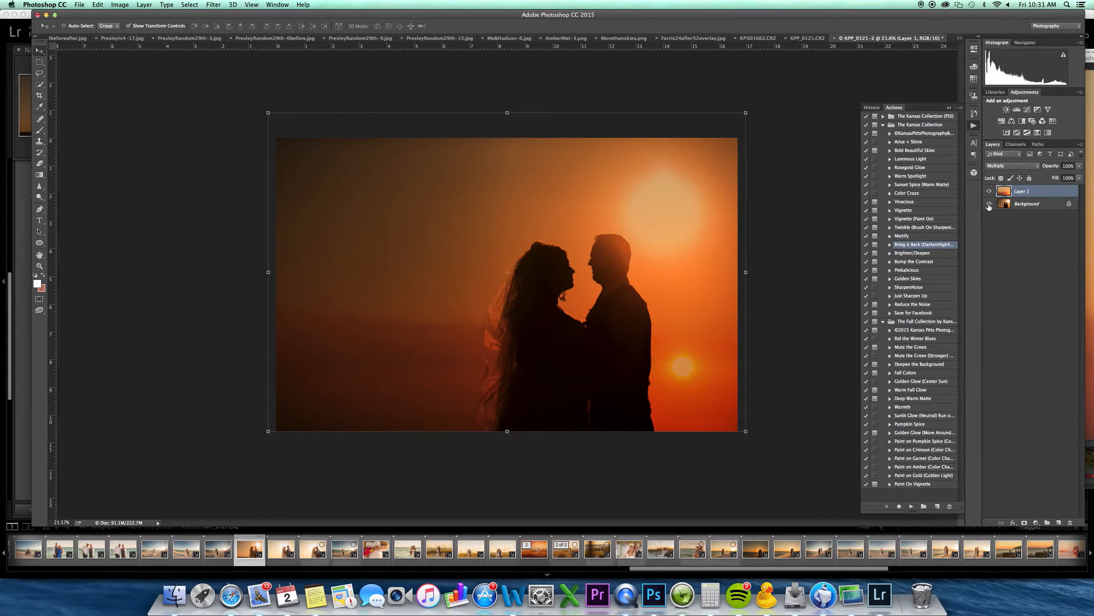
Step: Flip the gradient layer vertically and enlarge it to about 118% width and 111% height, bringing its sun over the photo's sun
drag(508, 111, 505, 138)
drag(506, 518, 508, 439)
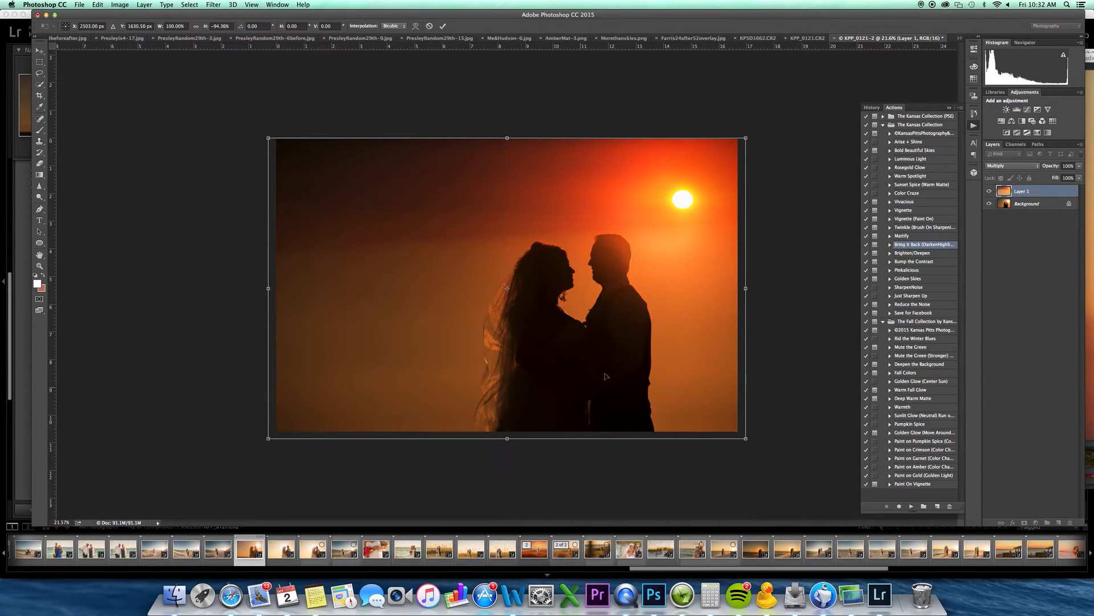
drag(270, 440, 187, 498)
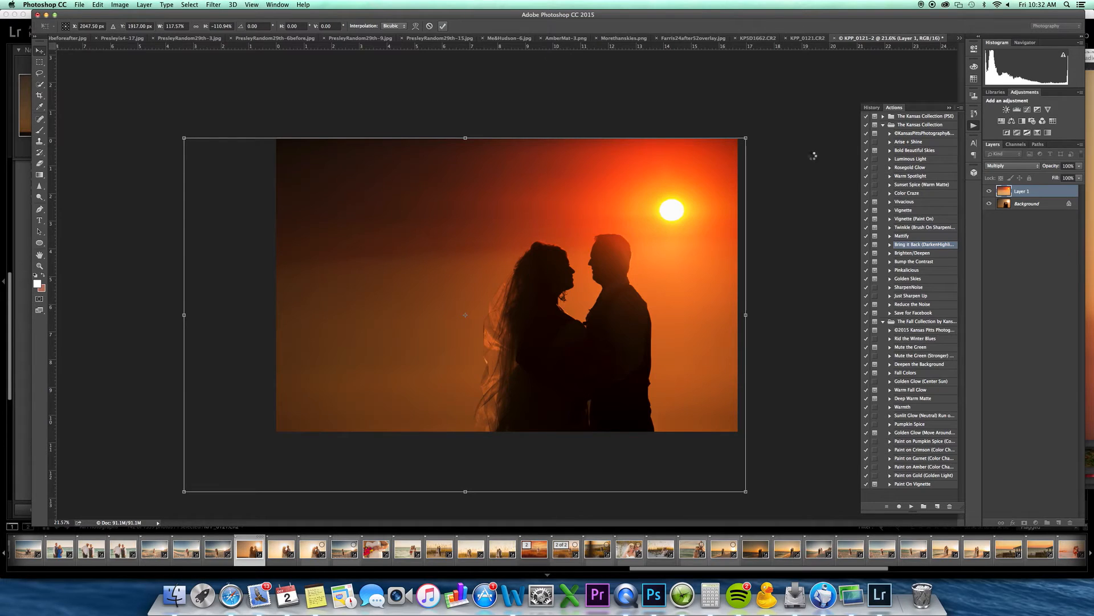
Step: Apply the orange gradient layer's transformation and compare the silhouette photo with the KPP_0121.CR2 edit
key(Return)
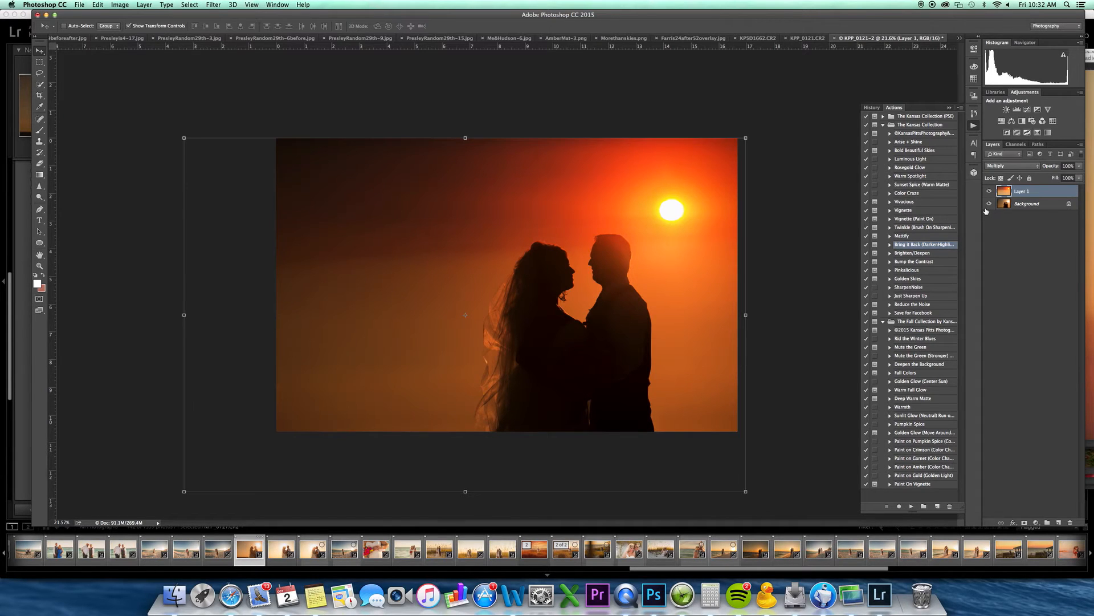
click(808, 38)
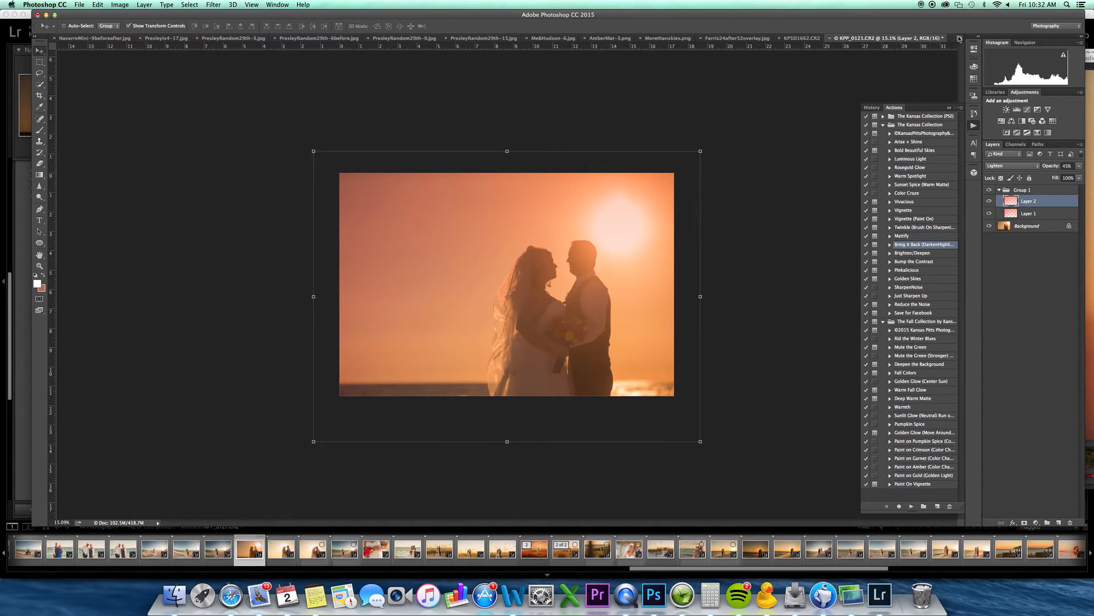
click(958, 38)
click(993, 190)
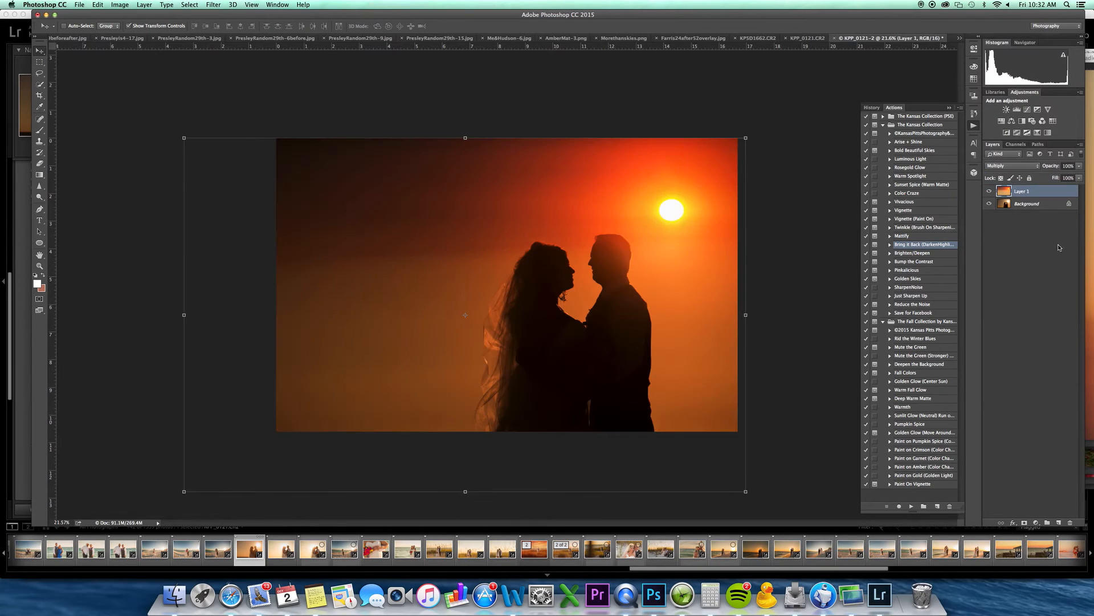
Step: Close the orange sun gradient image and place the pink gradient over the silhouette photo as a new layer
click(1090, 168)
key(super+w)
click(1090, 122)
drag(999, 232, 596, 286)
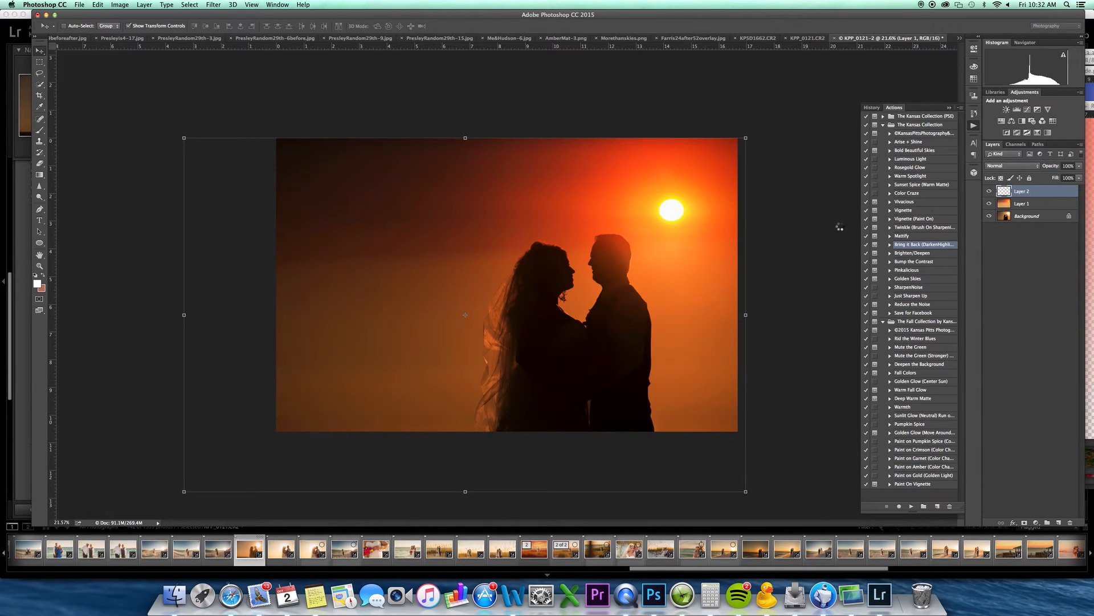
Step: Set the pink gradient layer to Multiply and scale it to about 88%, positioned to cover the whole photo
click(1013, 166)
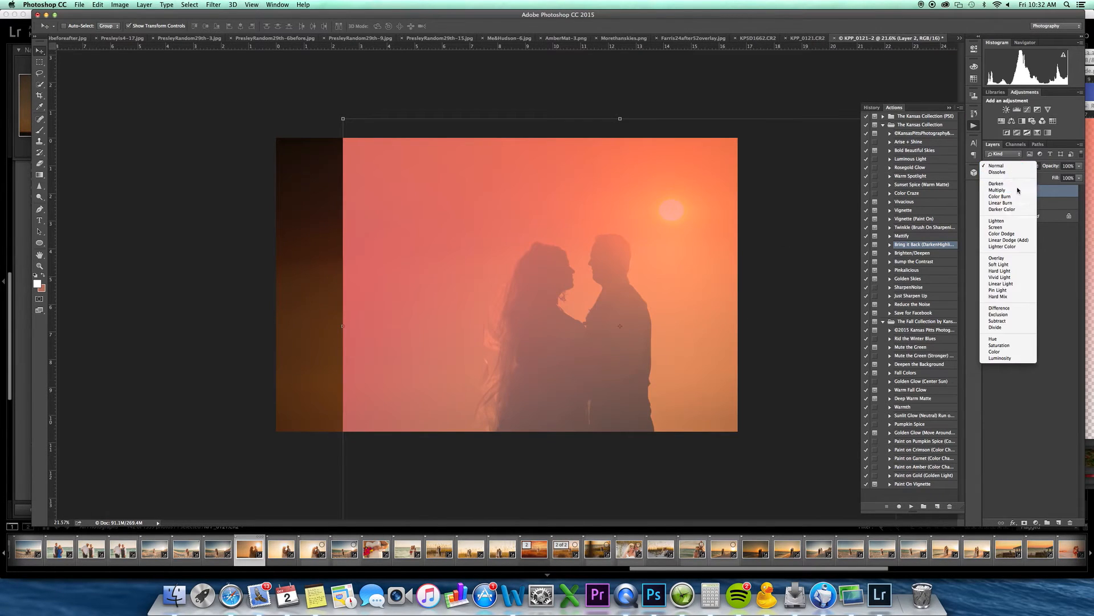
click(1017, 190)
drag(809, 237, 716, 200)
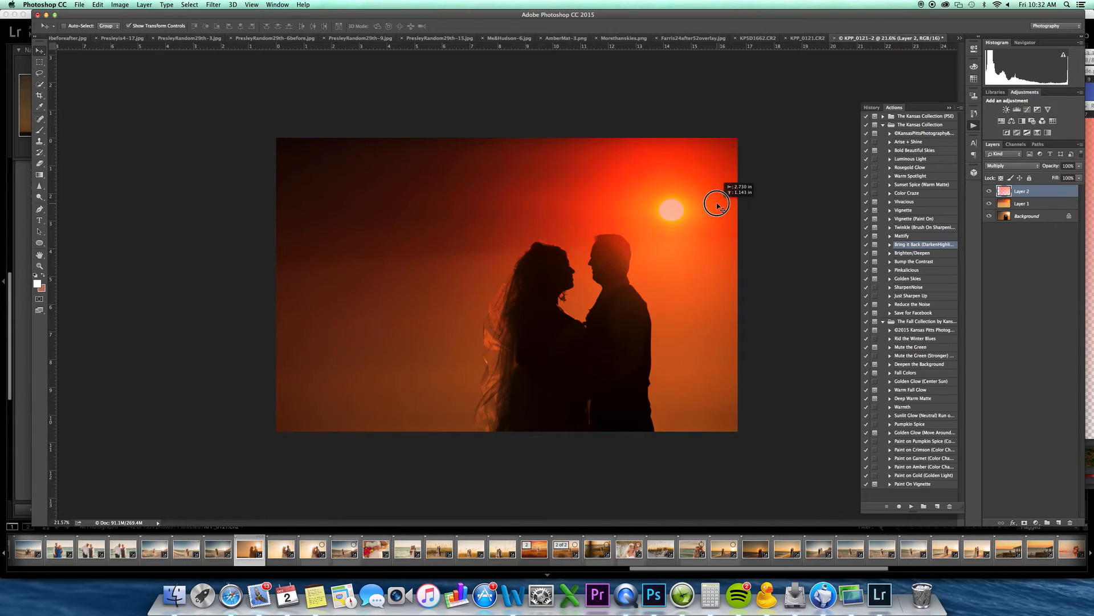
drag(821, 87, 754, 137)
drag(724, 209, 724, 185)
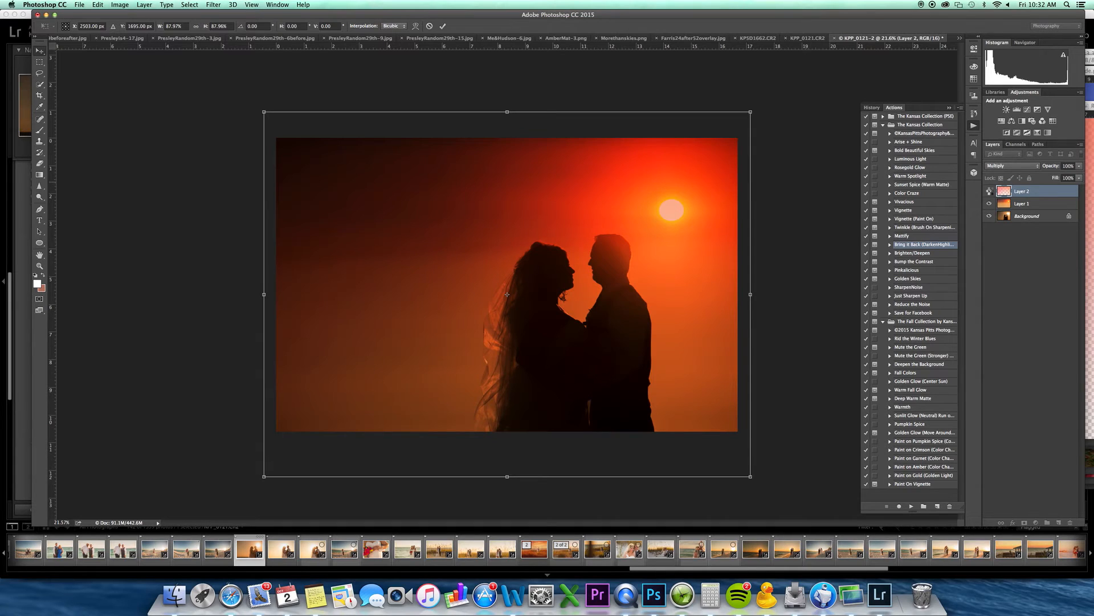
key(Return)
Step: Check the photo with and without the pink gradient, and change that layer to Lighten blending at about 33% opacity
click(990, 191)
click(990, 191)
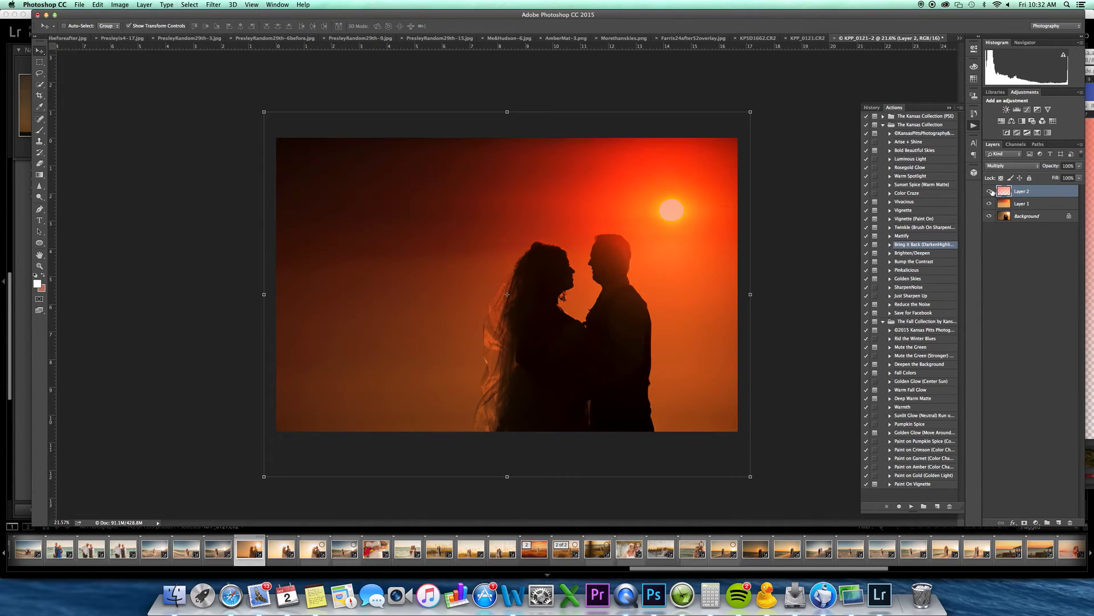
click(1004, 166)
click(1004, 200)
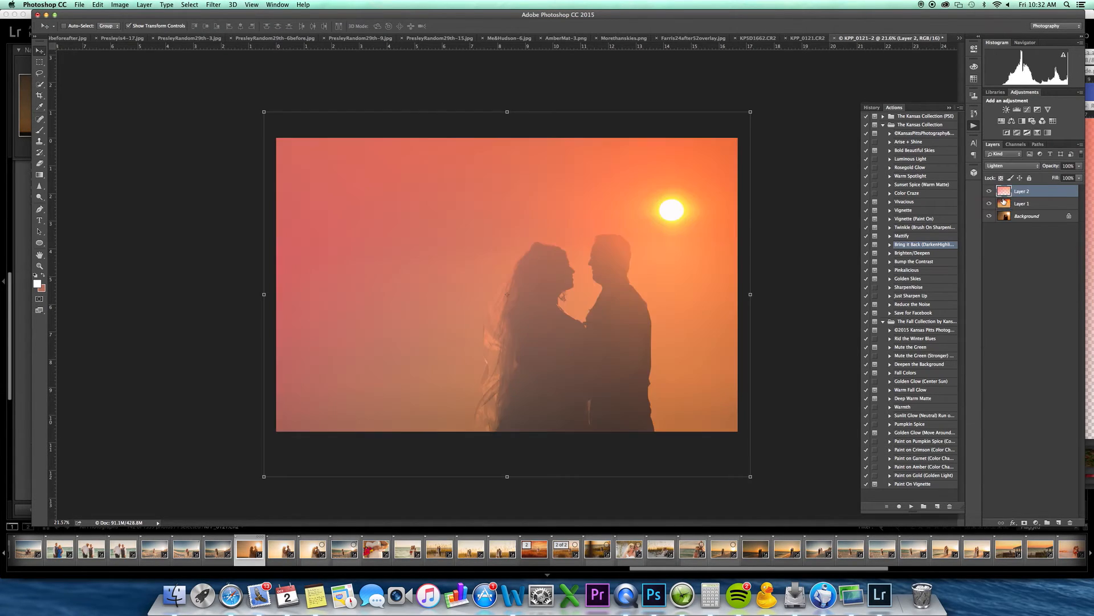
click(1006, 167)
click(1002, 172)
click(1003, 166)
click(997, 159)
click(1080, 166)
click(1050, 175)
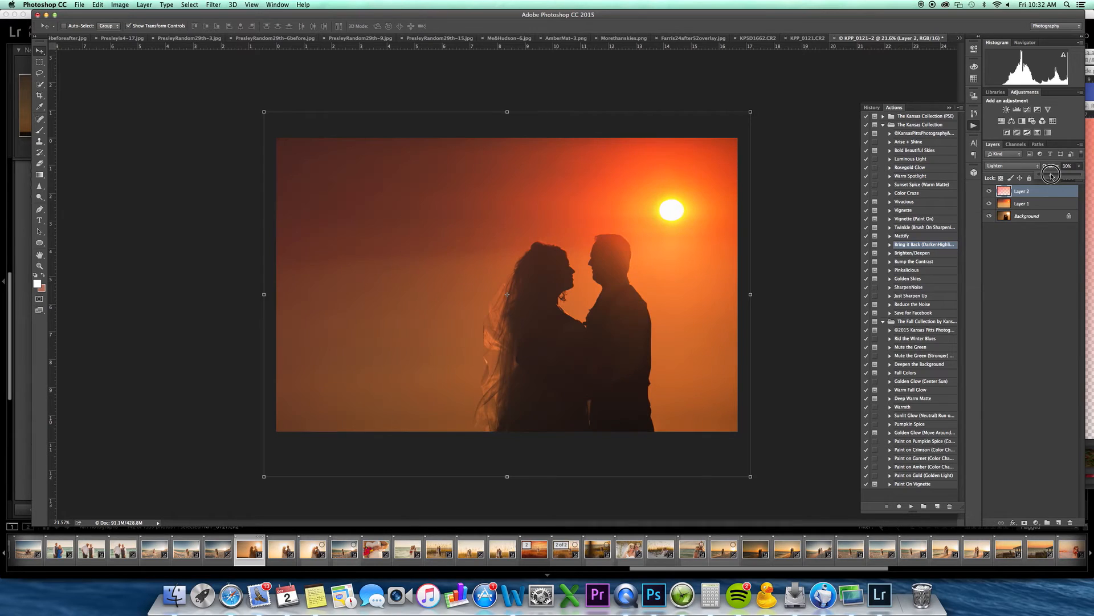
drag(1052, 175, 1053, 174)
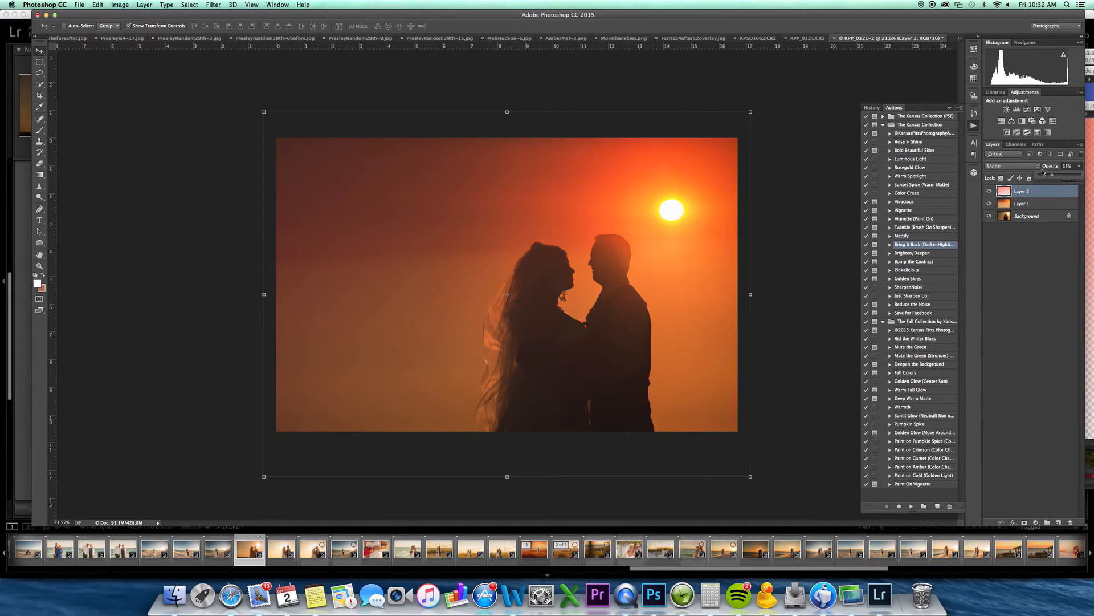
Step: Compare the silhouette's current look with the finished KPP_0121.CR2 edit and return to the silhouette photo
click(809, 38)
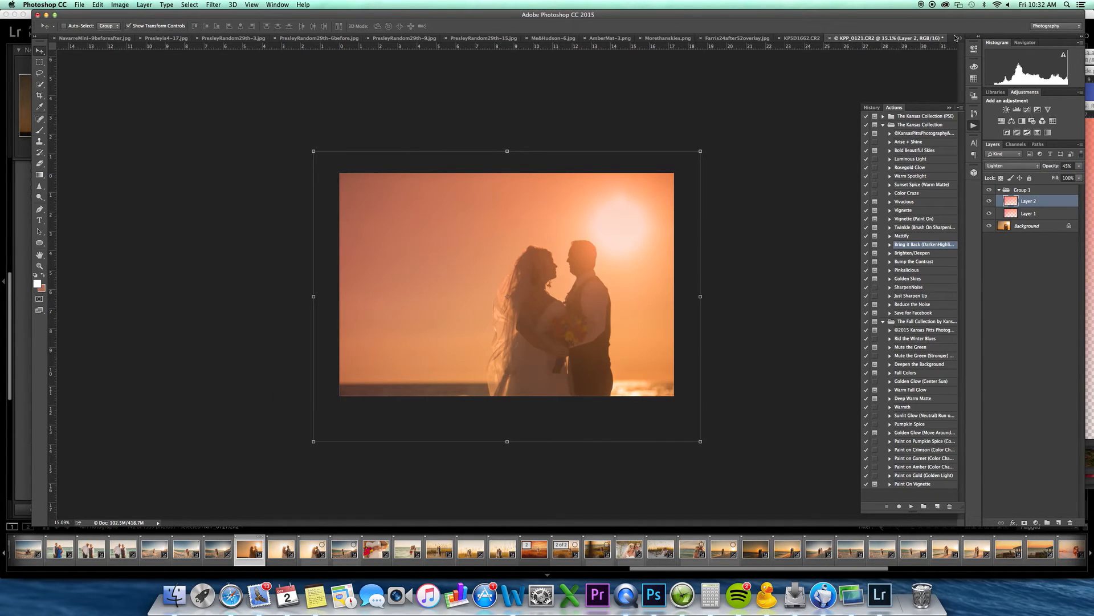
click(959, 37)
click(981, 184)
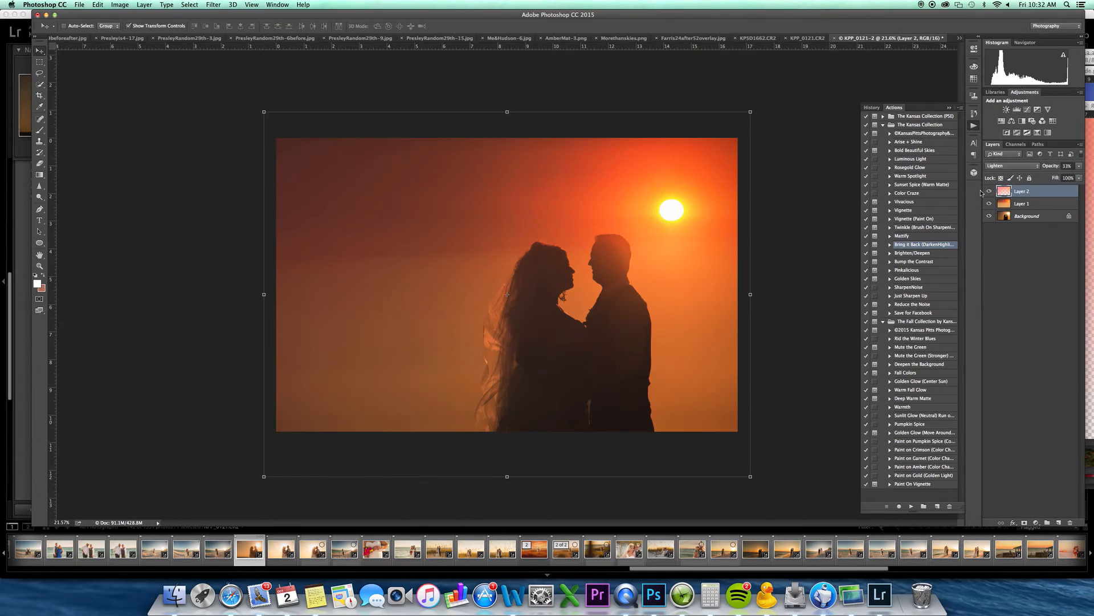
Step: Hide the pink gradient layer, merge the orange gradient layer into the Background and delete the pink layer
click(1021, 203)
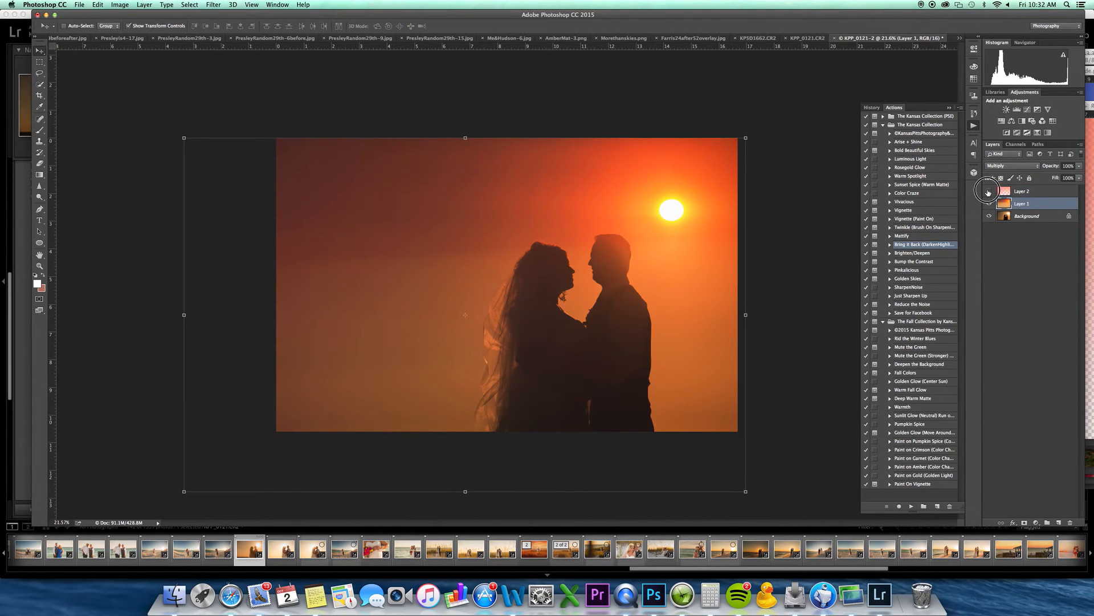
click(989, 191)
click(1026, 192)
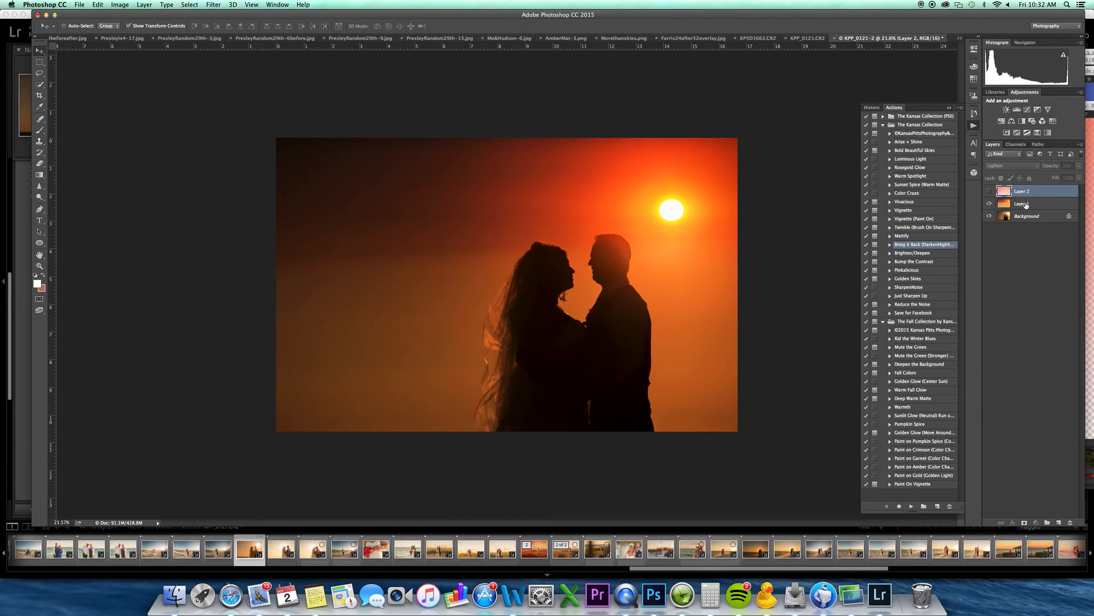
click(1026, 204)
shift+click(1029, 221)
right_click(1029, 221)
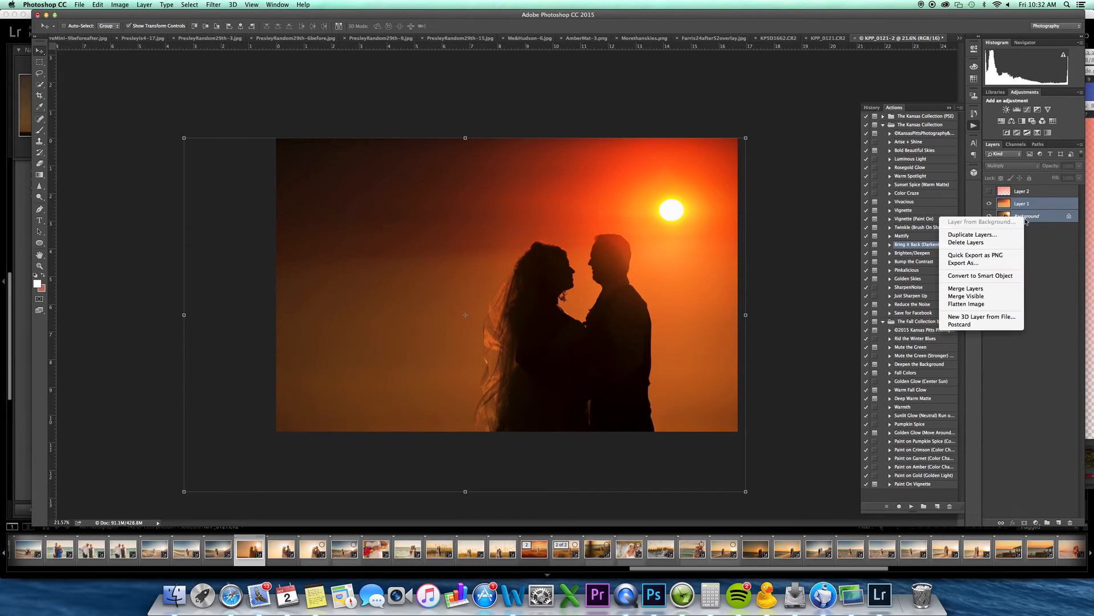
click(976, 292)
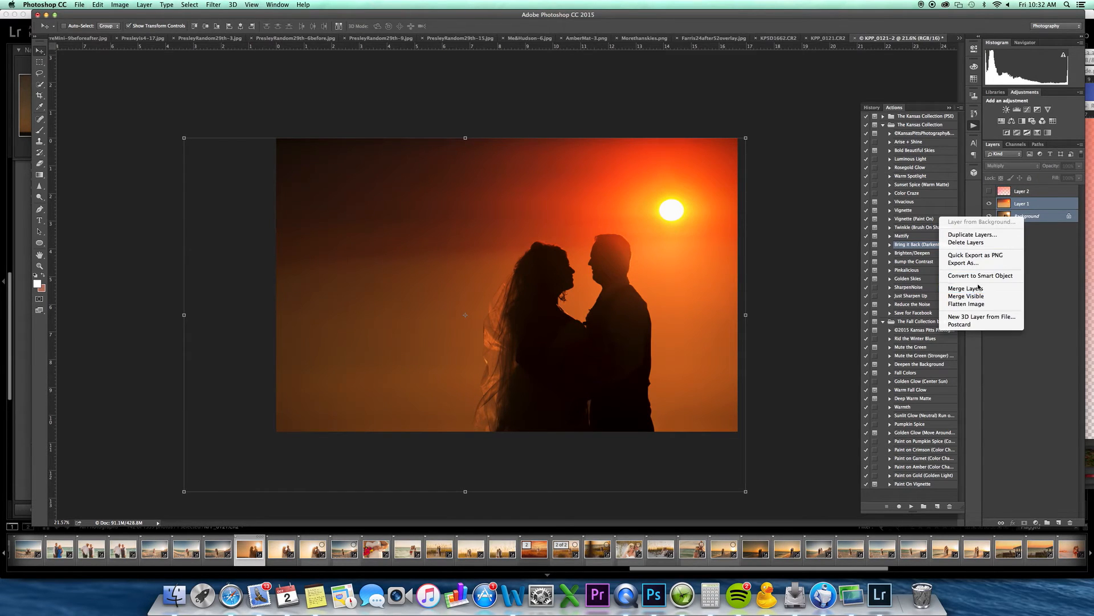
click(1024, 193)
key(Delete)
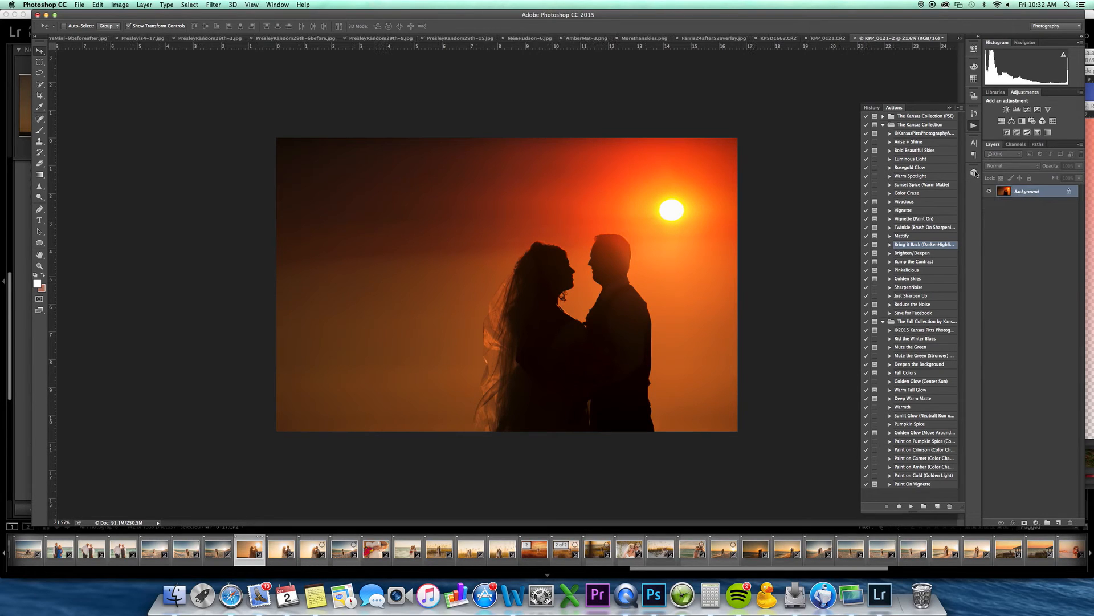
Step: Run the Arise + Shine and Warm Spotlight actions on the photo, with the Warm Spotlight layer at 53% opacity
click(927, 144)
click(912, 506)
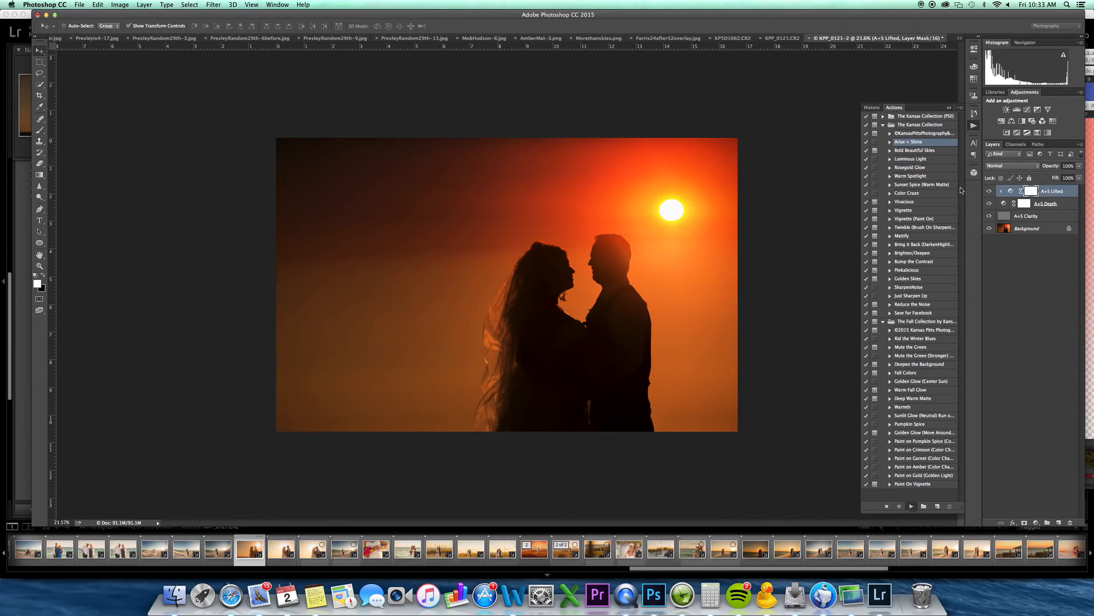
super+double_click(921, 178)
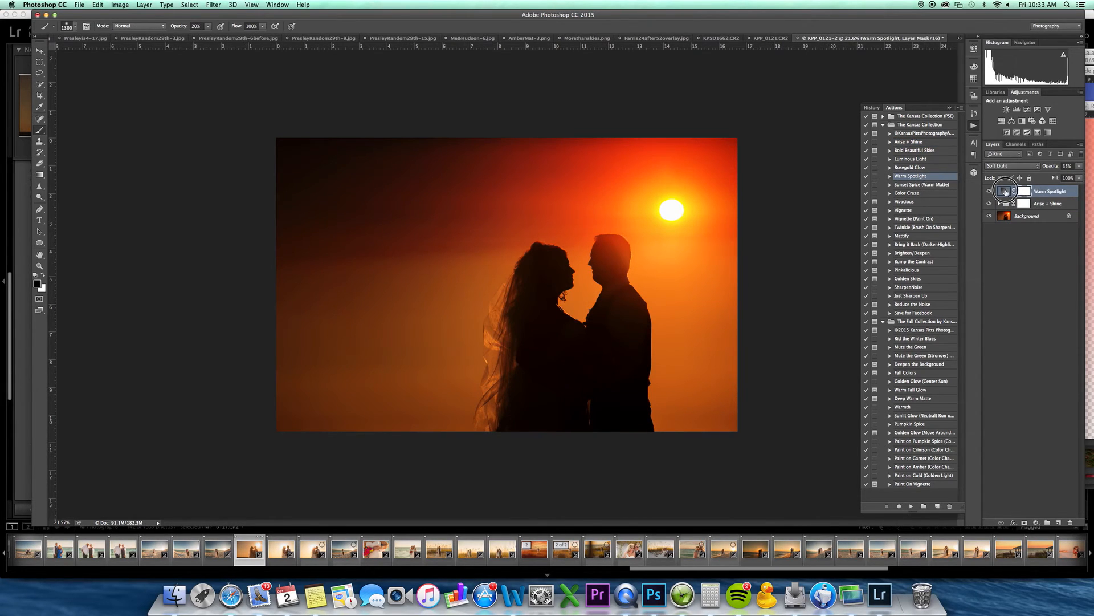
click(793, 163)
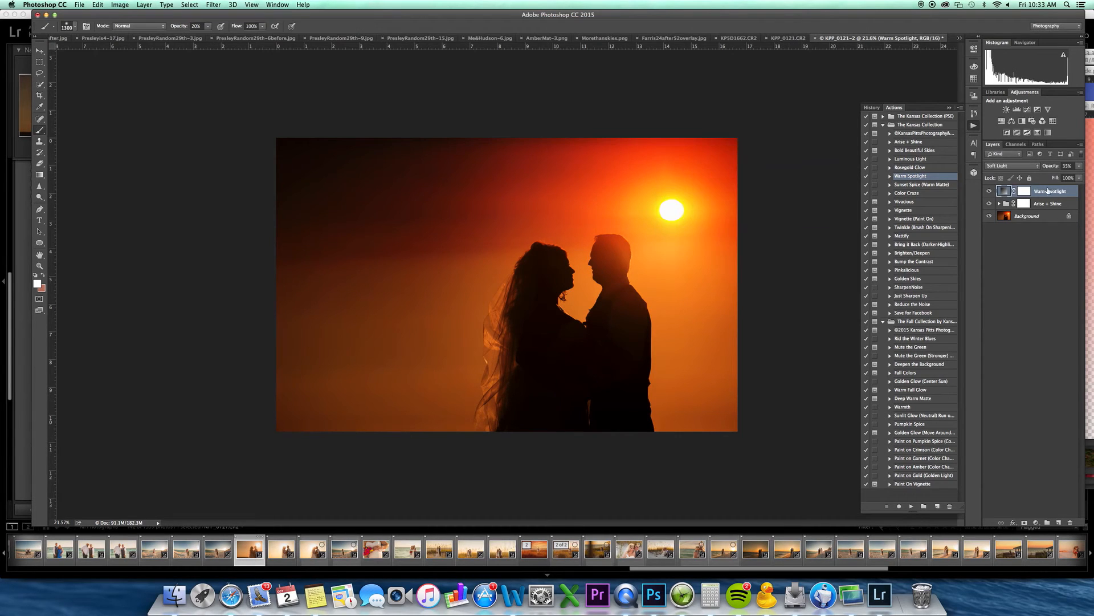
click(1080, 167)
drag(1053, 175, 1060, 175)
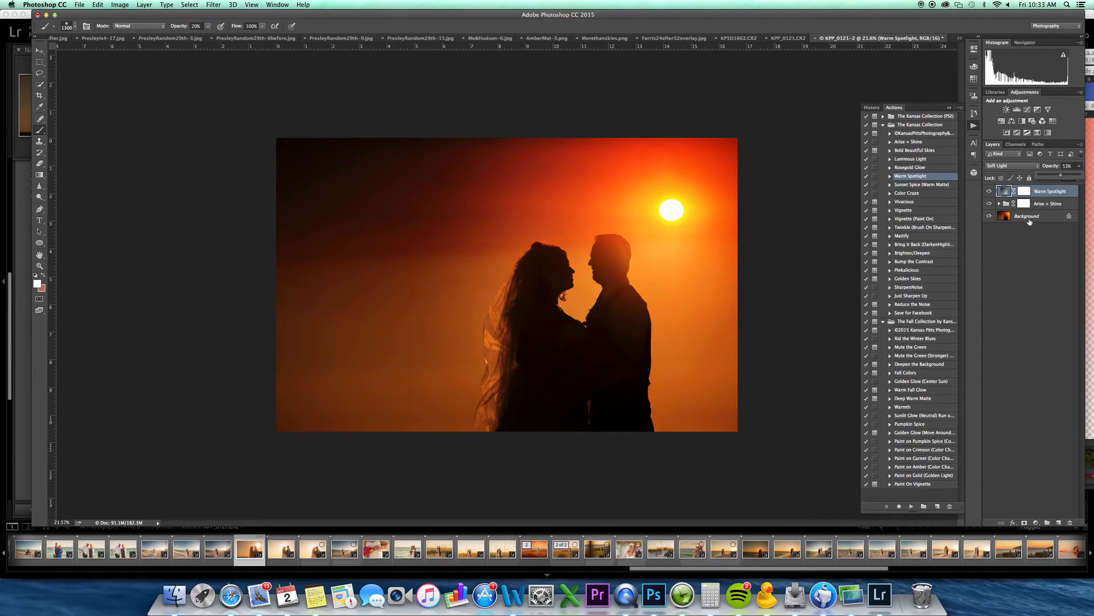
Step: Run the Paint on Gold (Golden Light) action and brush golden light onto the area around the couple
click(952, 476)
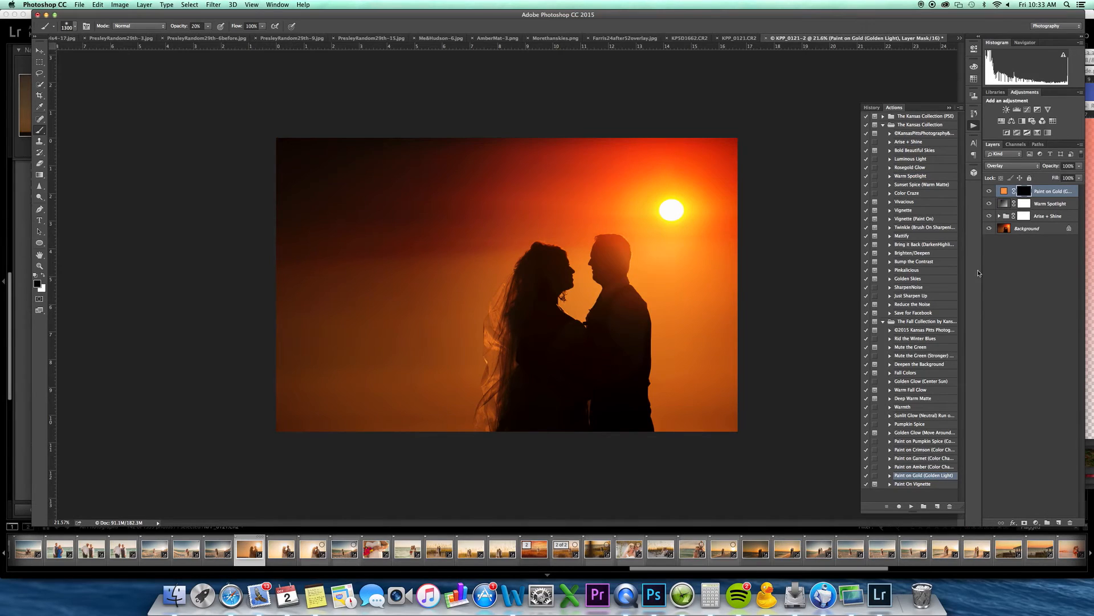
key(Return)
text(x)
click(570, 298)
click(612, 192)
key(x)
click(990, 192)
click(990, 191)
Step: Run the Paint on Garnet (Color Change) action and paint the effect over the outer sky with a 1900 px brush
click(925, 459)
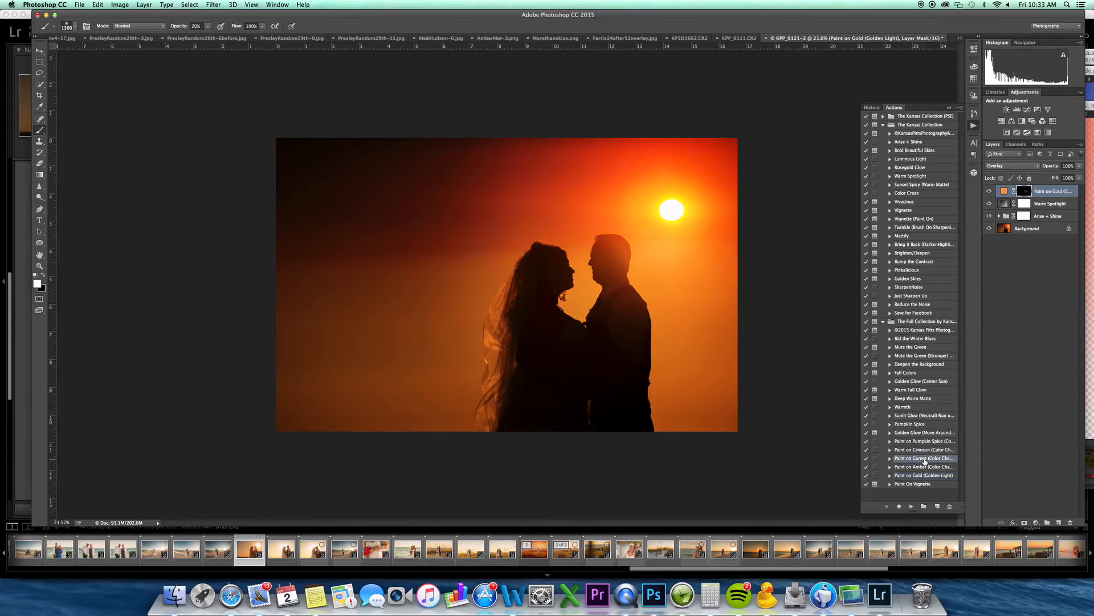
click(911, 506)
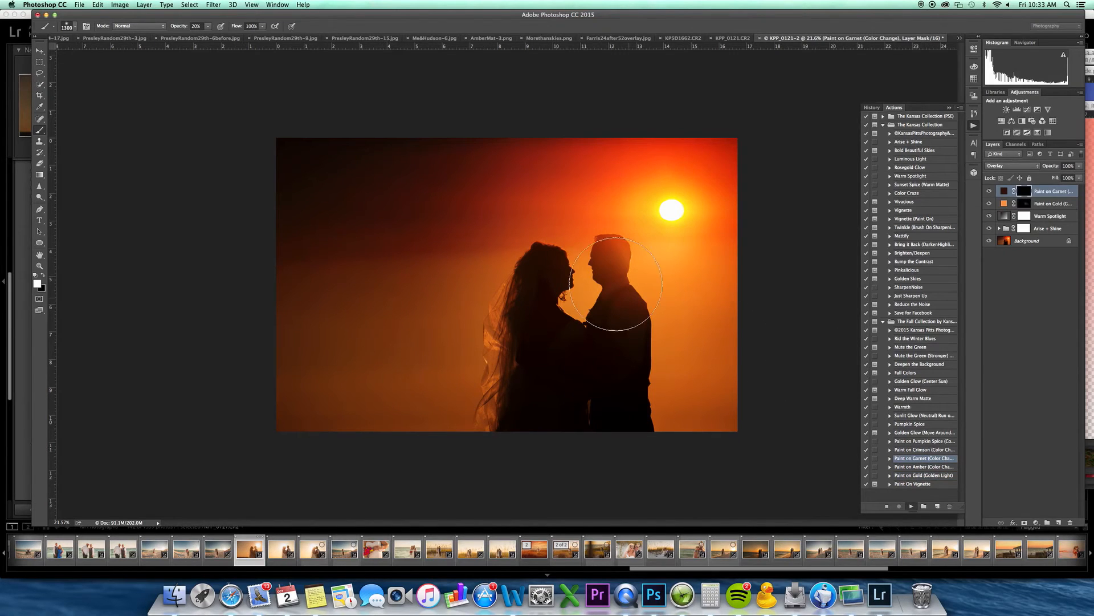
key(bracketright)
key(bracketright)
key(bracketright)
key(bracketright)
key(bracketright)
key(bracketright)
mouse_move(306, 199)
mouse_down()
mouse_move(721, 171)
mouse_move(699, 307)
mouse_move(704, 402)
mouse_up()
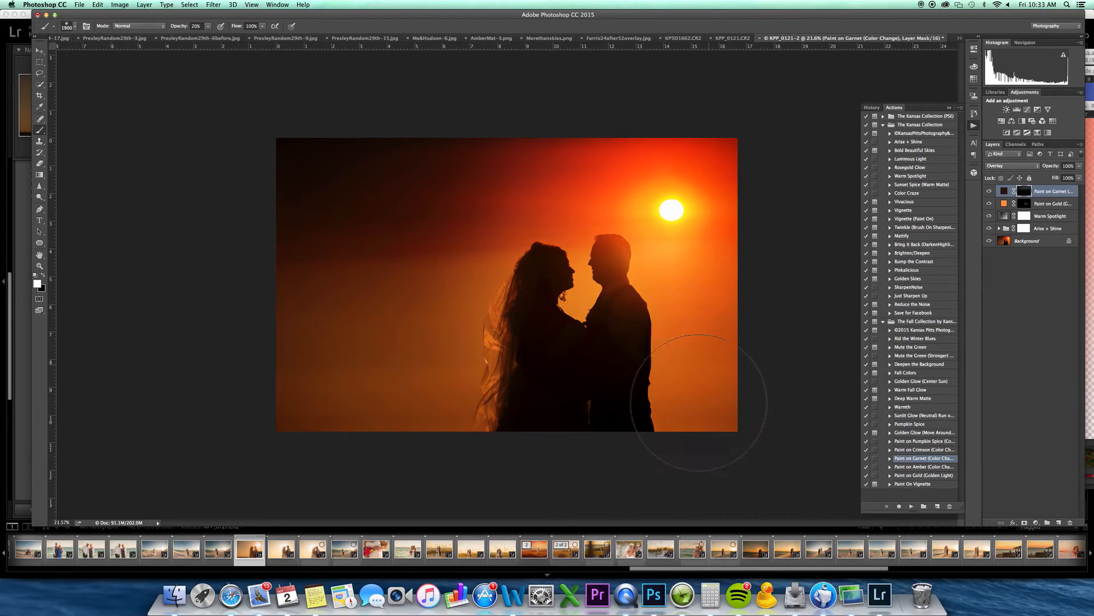
drag(419, 405, 286, 334)
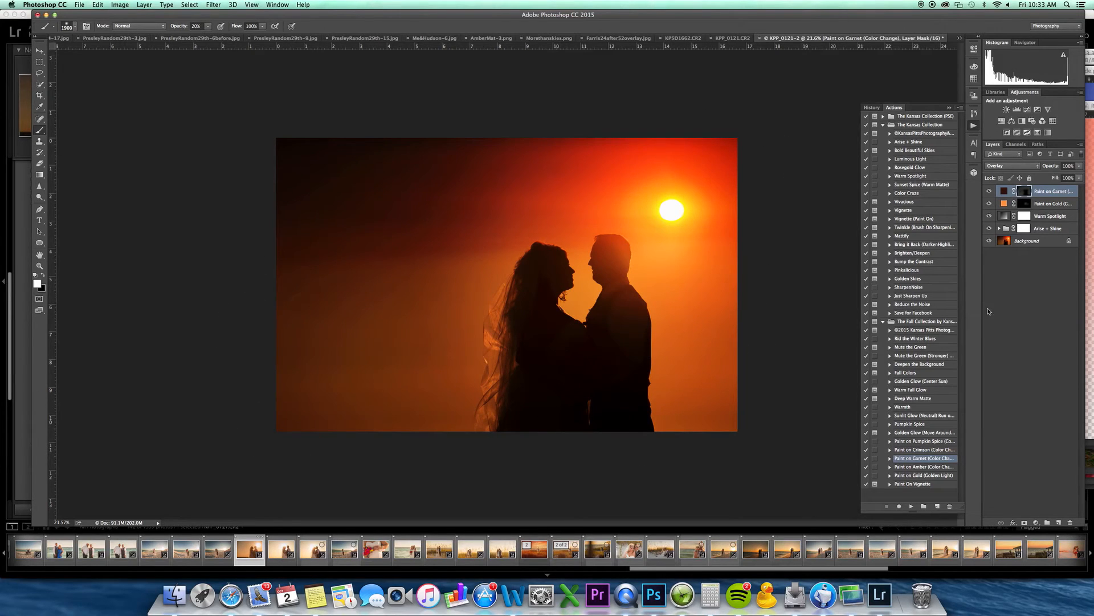
Step: Reduce the brush size to 500 px and flatten all the effect layers into the Background
key(j)
key(b)
key(bracketleft)
key(bracketleft)
key(bracketleft)
key(bracketleft)
key(bracketleft)
key(bracketleft)
key(bracketleft)
key(bracketleft)
key(bracketleft)
key(bracketleft)
key(bracketleft)
key(bracketleft)
key(bracketleft)
key(bracketleft)
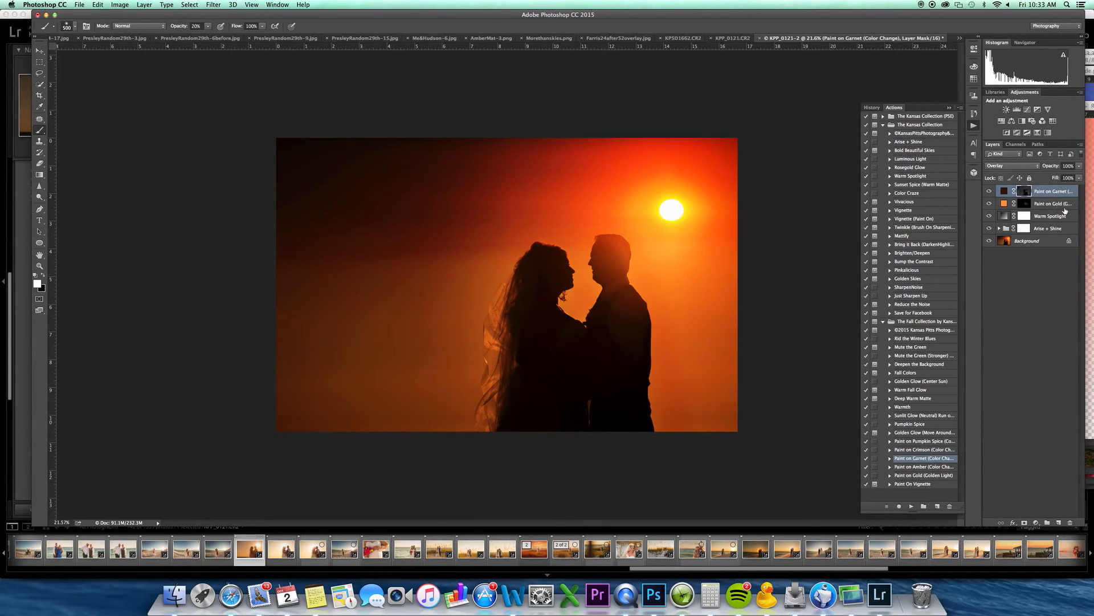
key(shift+super+e)
Step: Place the pink gradient over the flattened silhouette photo as a Lighten layer at 38% opacity
click(1089, 160)
key(v)
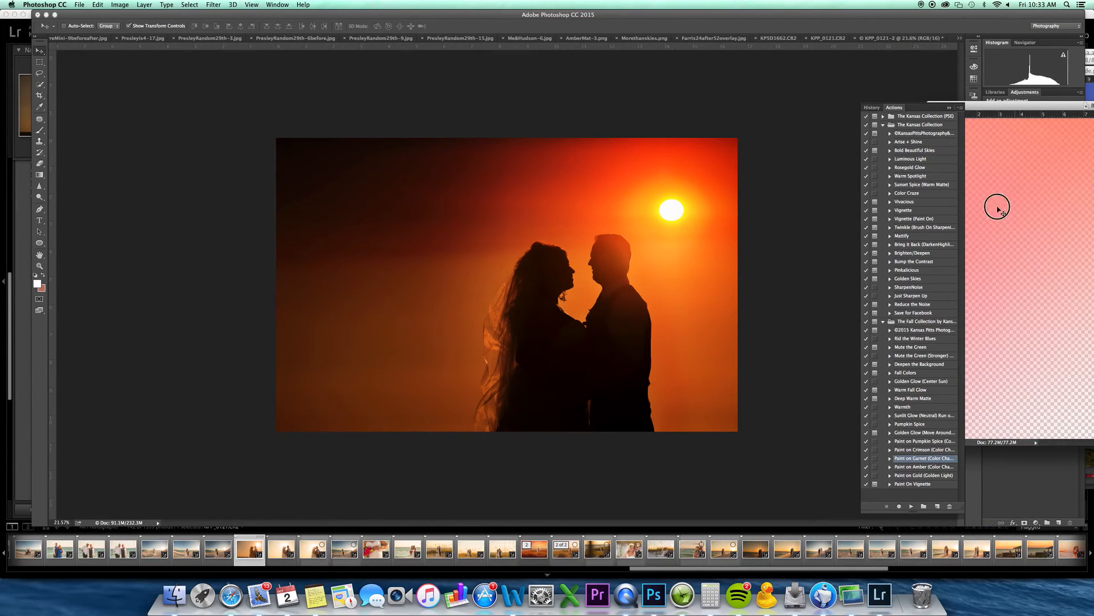
drag(1013, 204, 572, 272)
drag(1012, 166, 1007, 221)
drag(766, 250, 572, 181)
drag(1078, 169, 1054, 175)
Step: Shift the pink gradient layer slightly downward and compare the photo with and without it
click(989, 191)
click(989, 192)
mouse_move(615, 261)
mouse_down()
mouse_move(617, 284)
mouse_move(624, 278)
mouse_up()
click(991, 192)
click(990, 193)
click(990, 192)
click(990, 193)
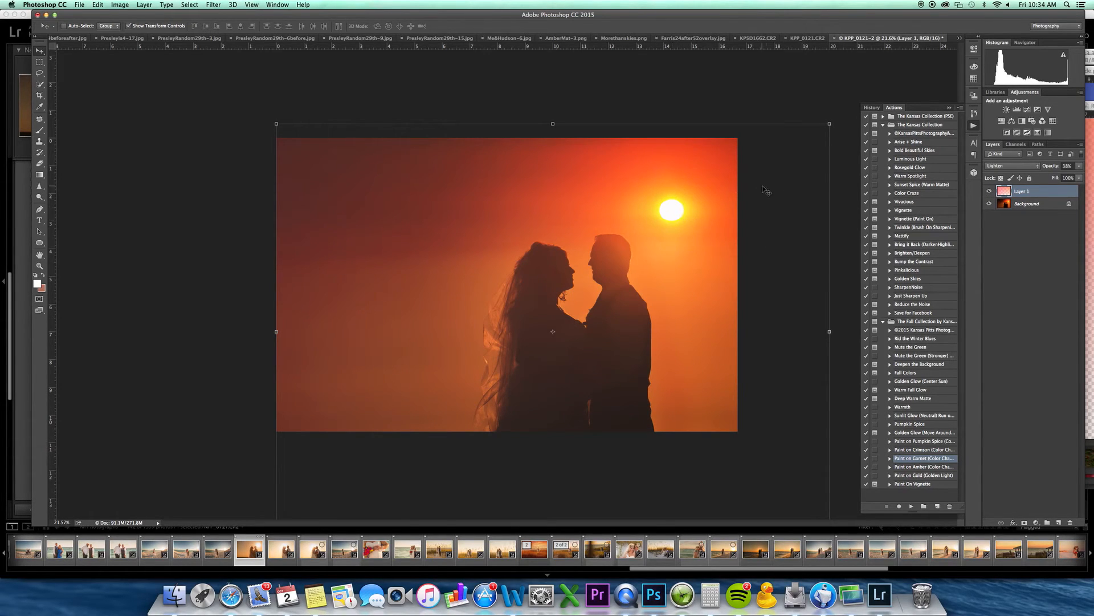
Step: Compare the edit with the original KPP_0121.CR2 snapshot in the history and return to the latest state
click(872, 107)
drag(957, 195, 952, 108)
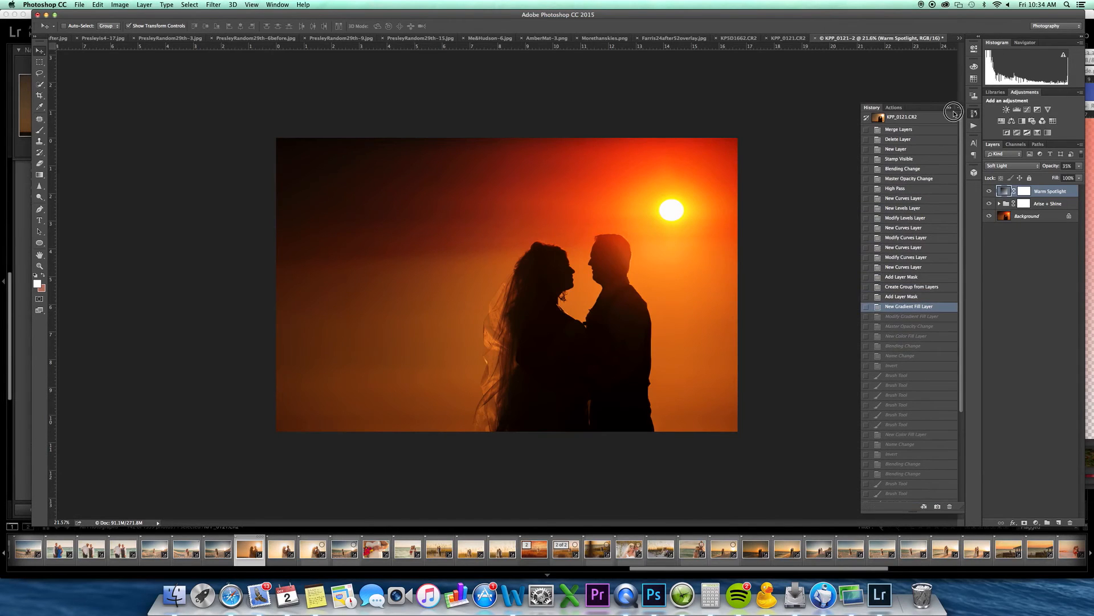
key(super+z)
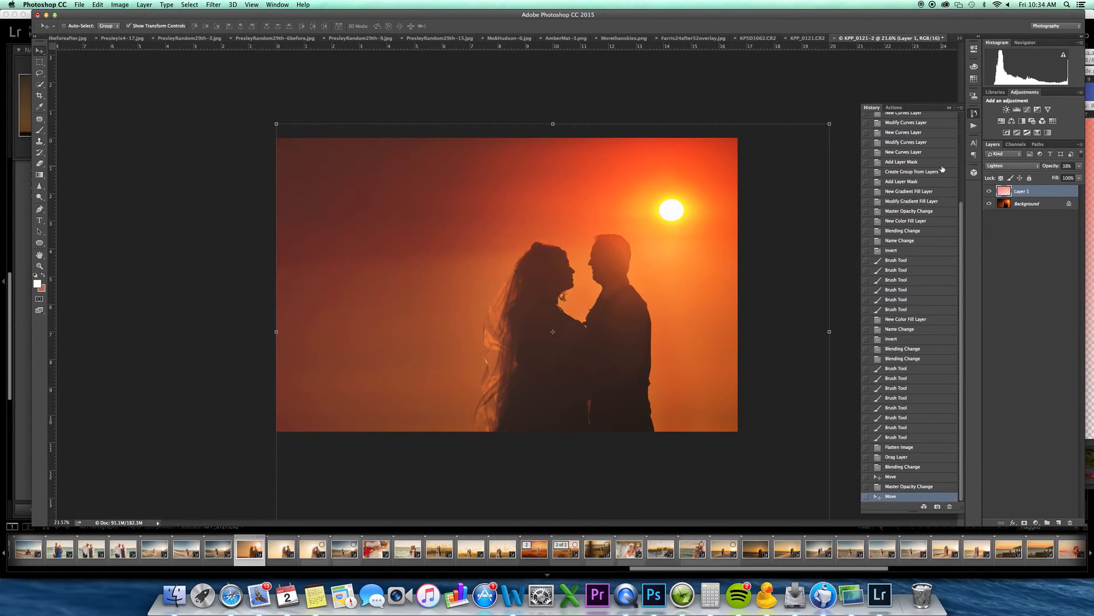
drag(962, 211, 961, 122)
click(910, 117)
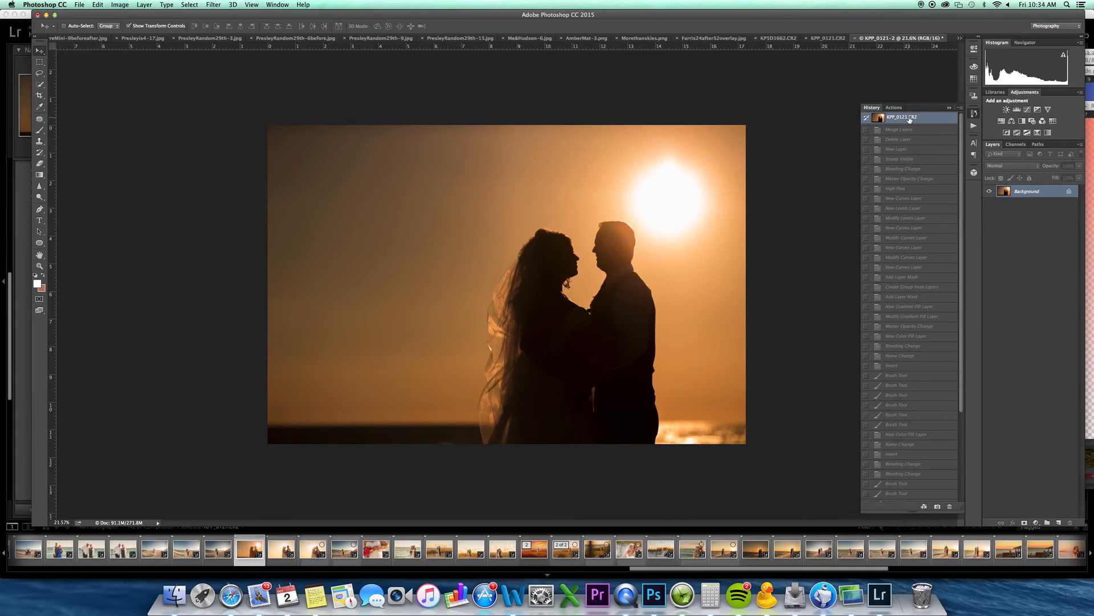
key(super+z)
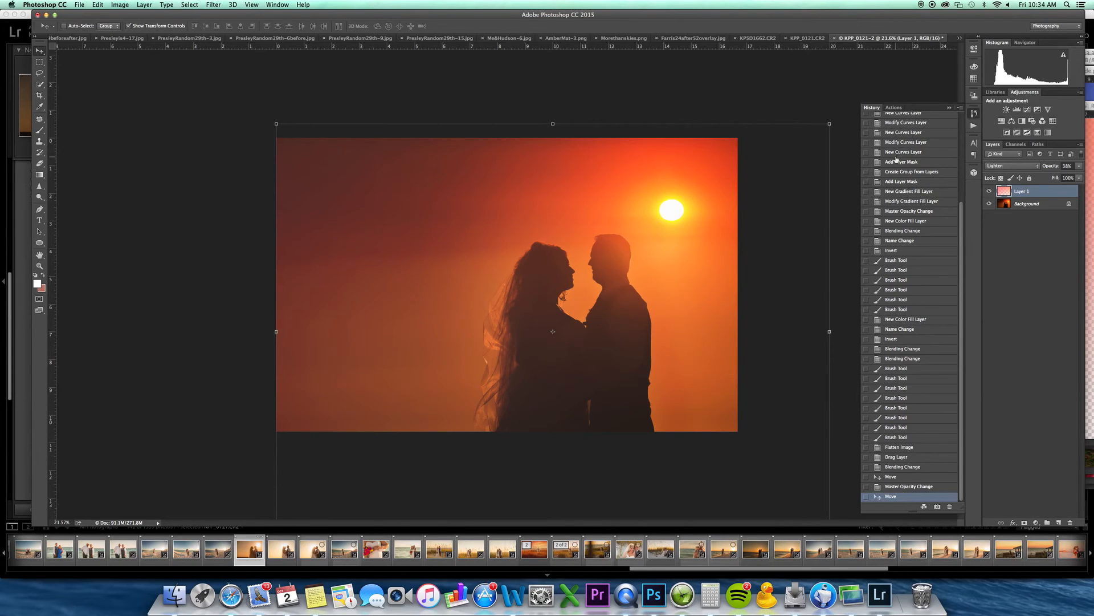
Step: Switch to Safari, open kansaspitts.bigcartel.com in a new tab and browse the shop's products
click(231, 595)
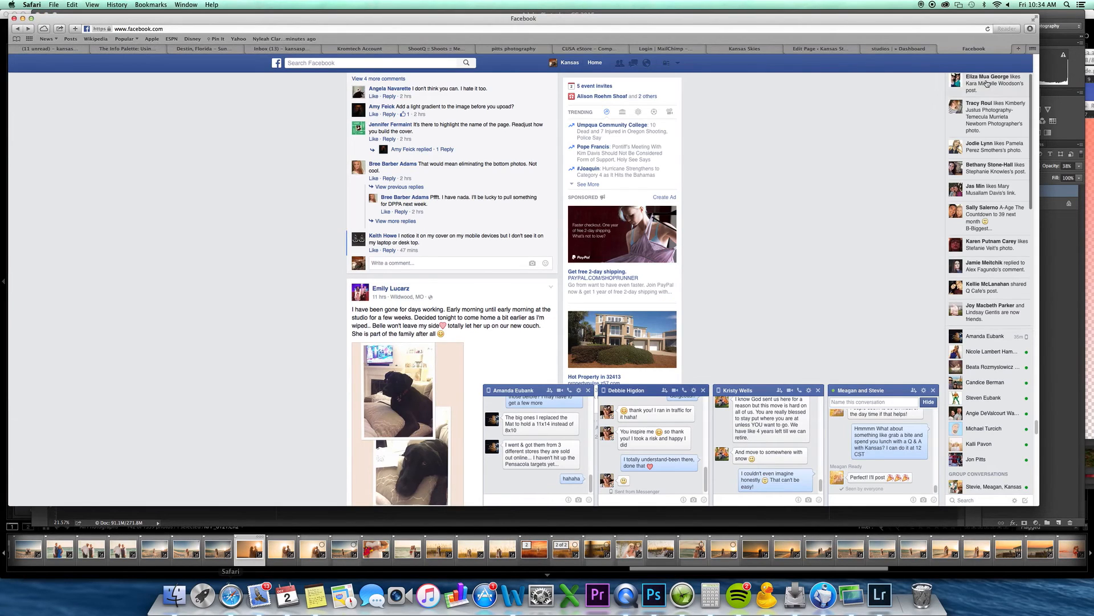
key(super+t)
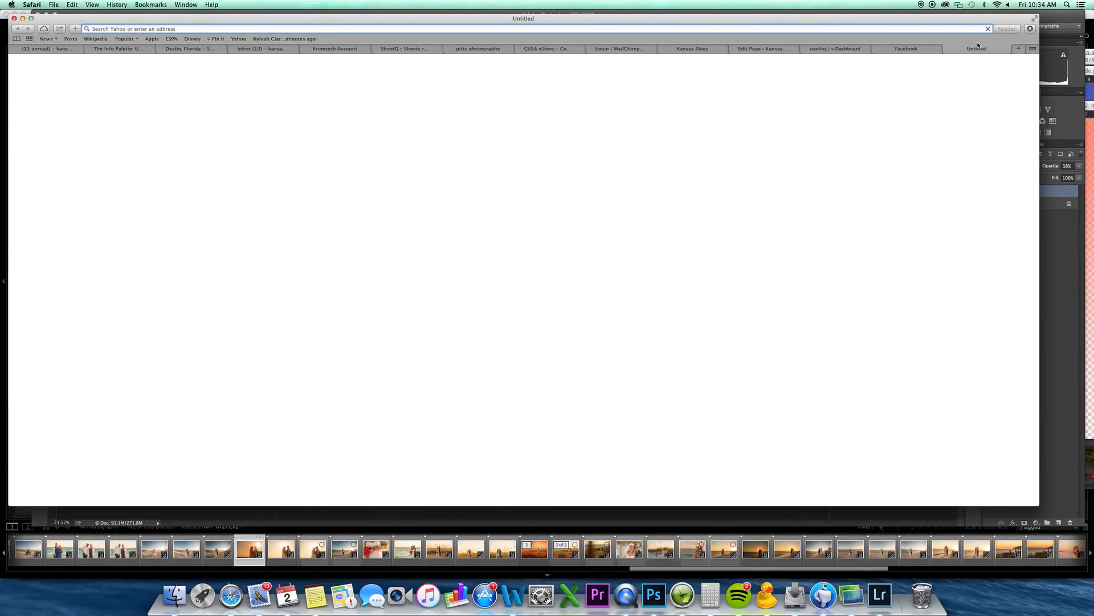
text(big)
key(BackSpace)
key(BackSpace)
key(BackSpace)
key(BackSpace)
text(ka)
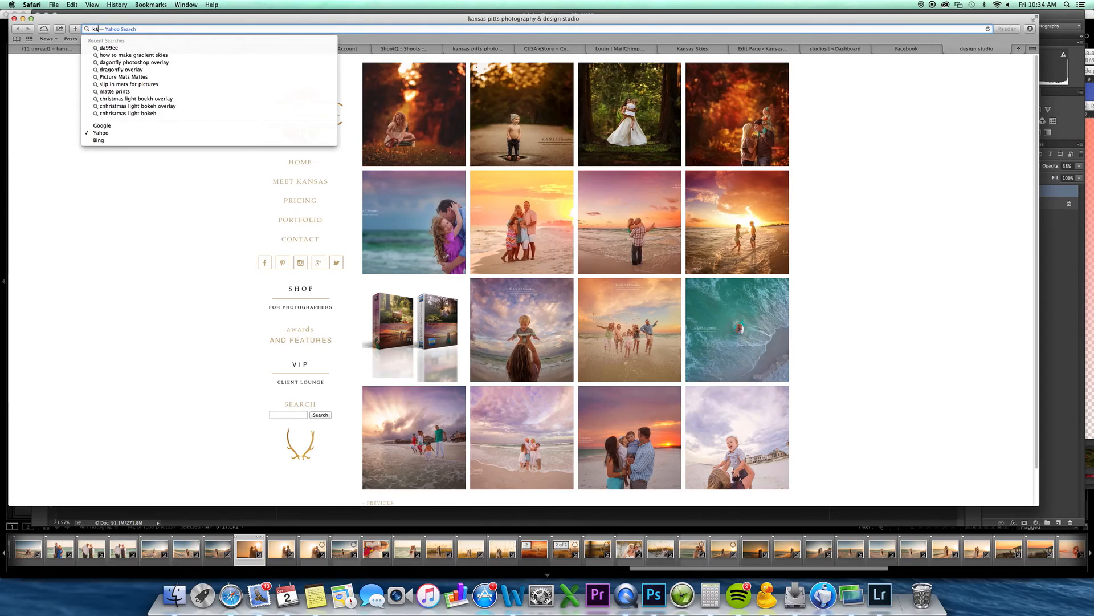
text(nsaspitts.)
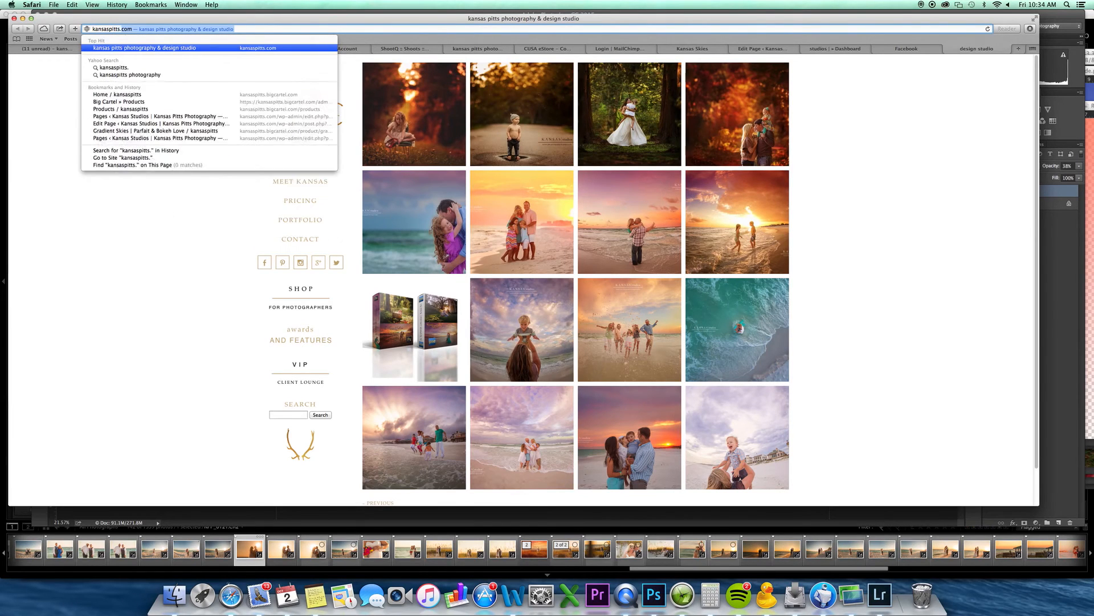
text(b)
key(Return)
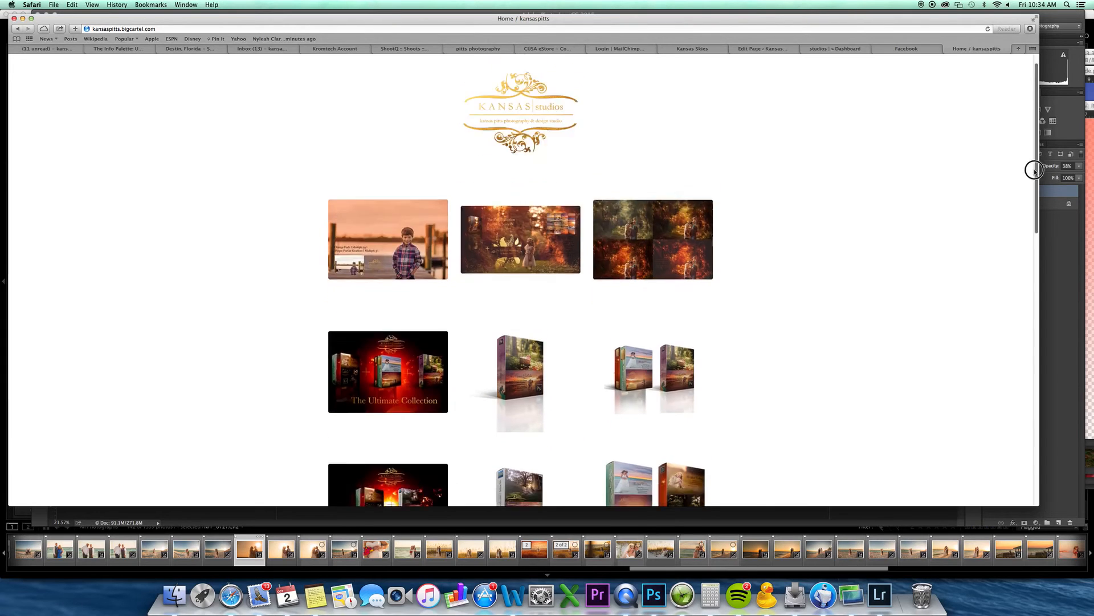
scroll(1007, 254, down, 5)
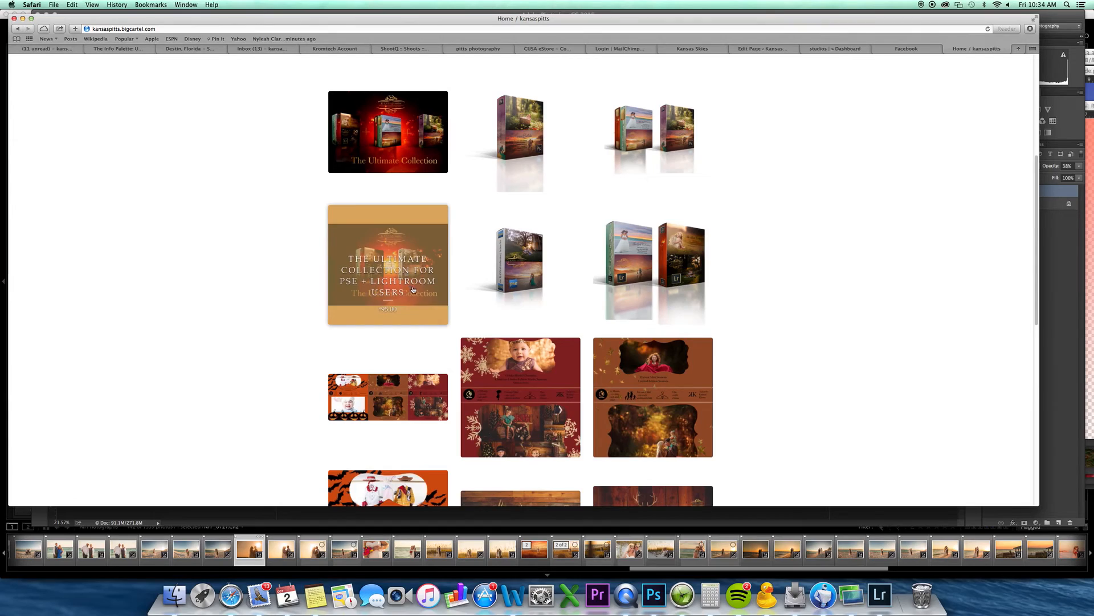
drag(1036, 228, 1033, 77)
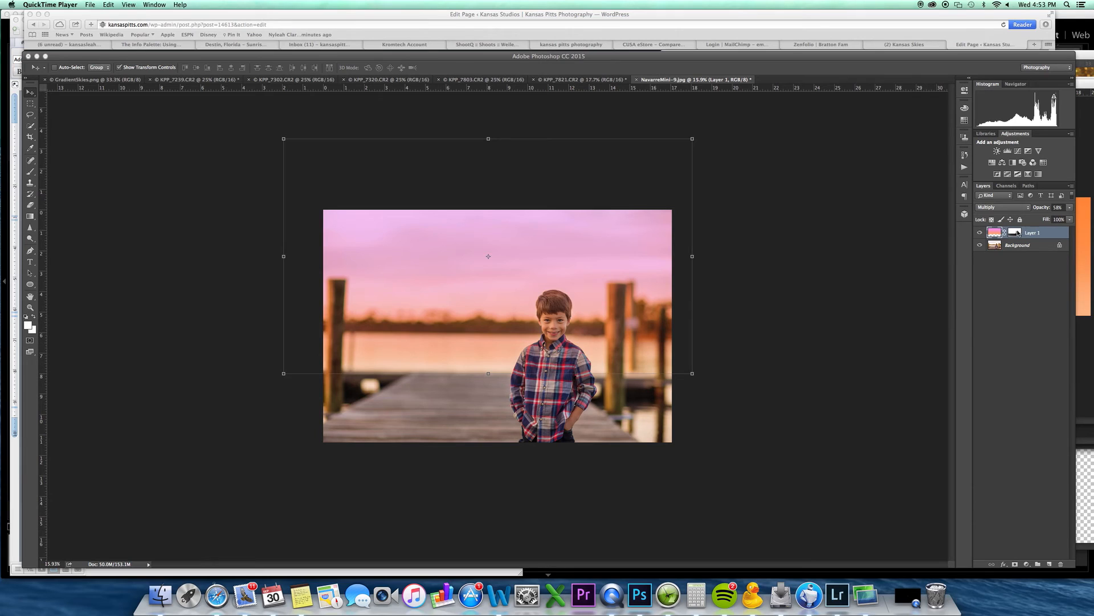
Step: Examine the dock photo at closer zoom without its pink gradient layer, and show the layer again
click(980, 232)
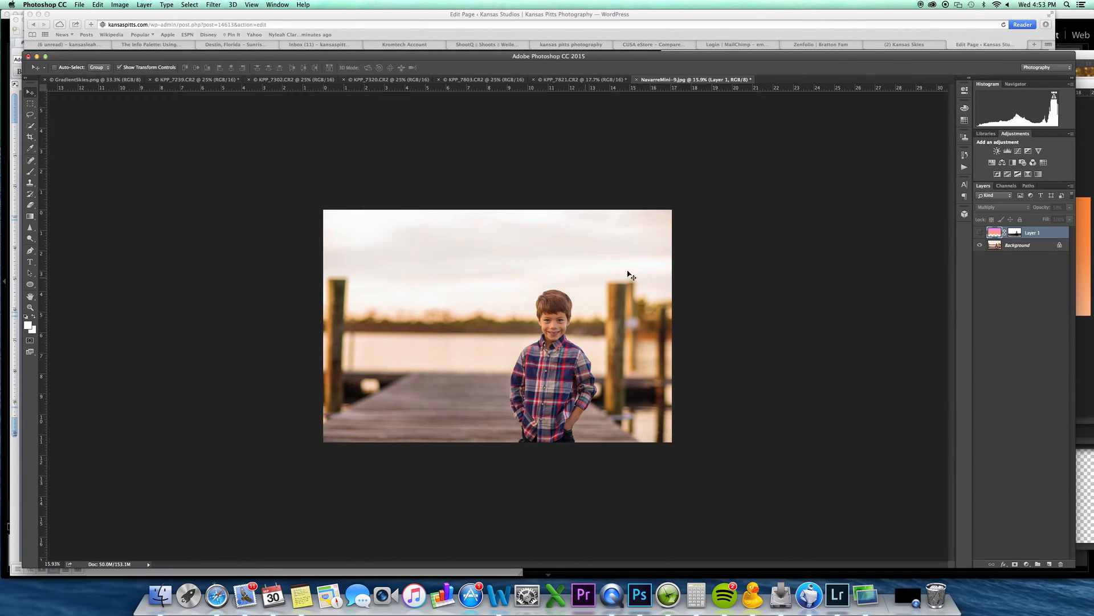
key(z)
drag(601, 325, 626, 320)
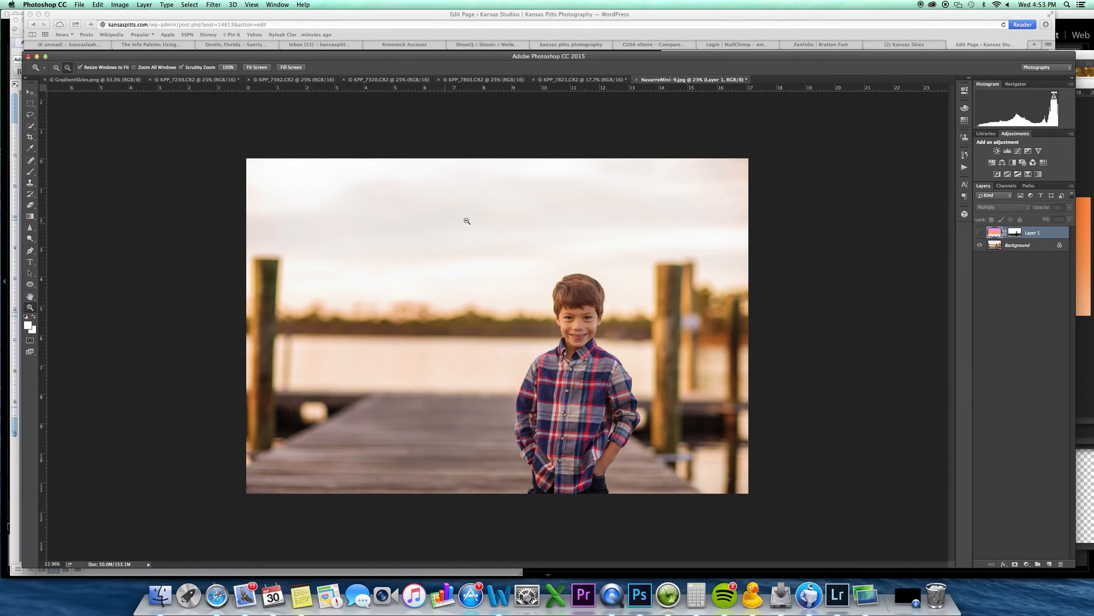
click(980, 232)
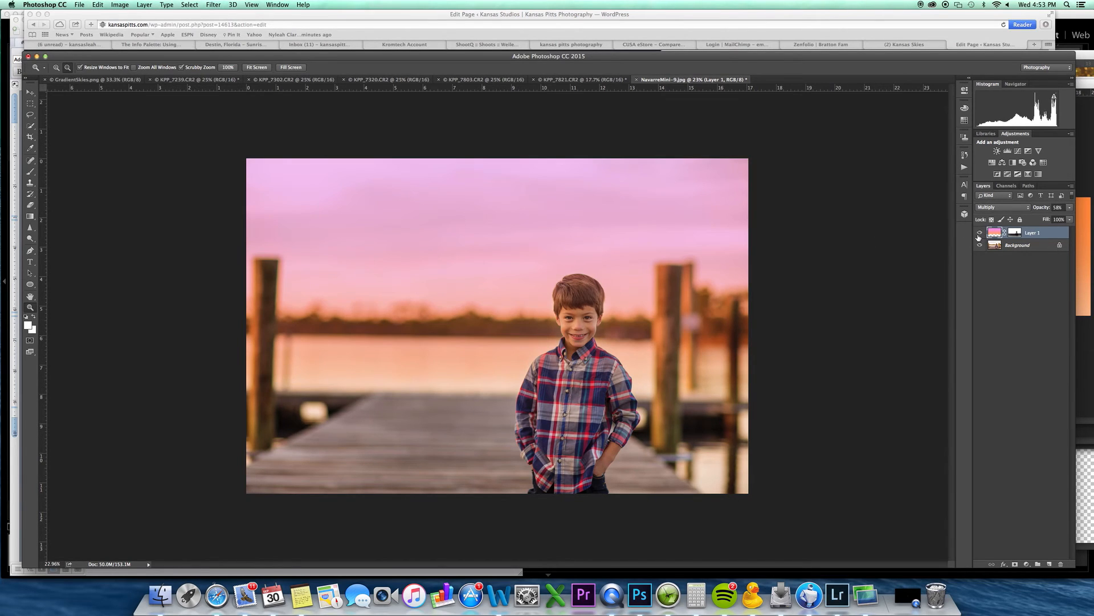
click(80, 5)
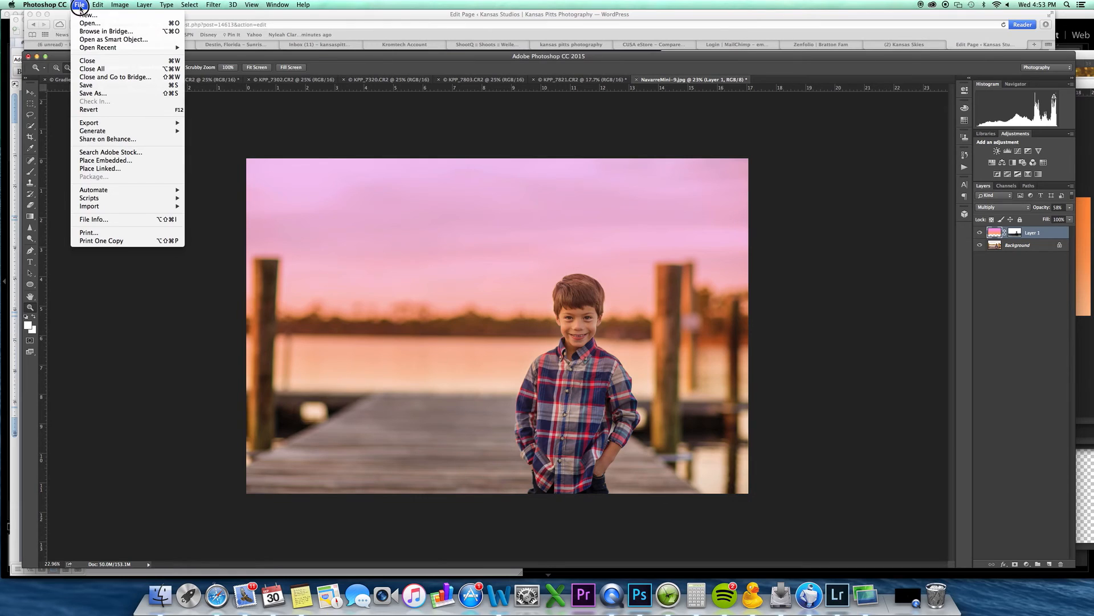
mouse_move(91, 47)
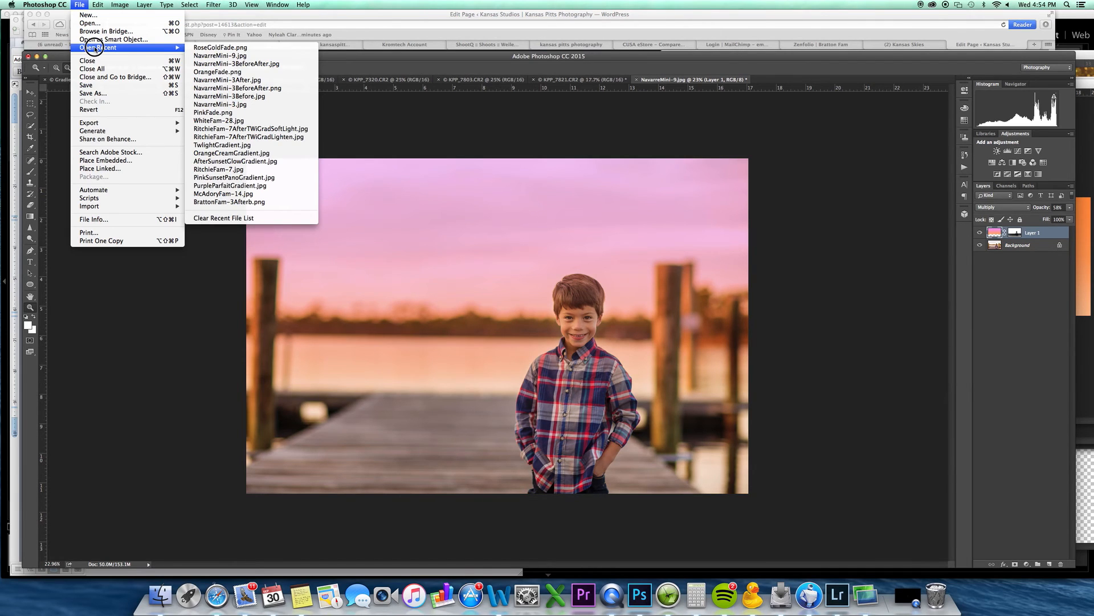
click(445, 60)
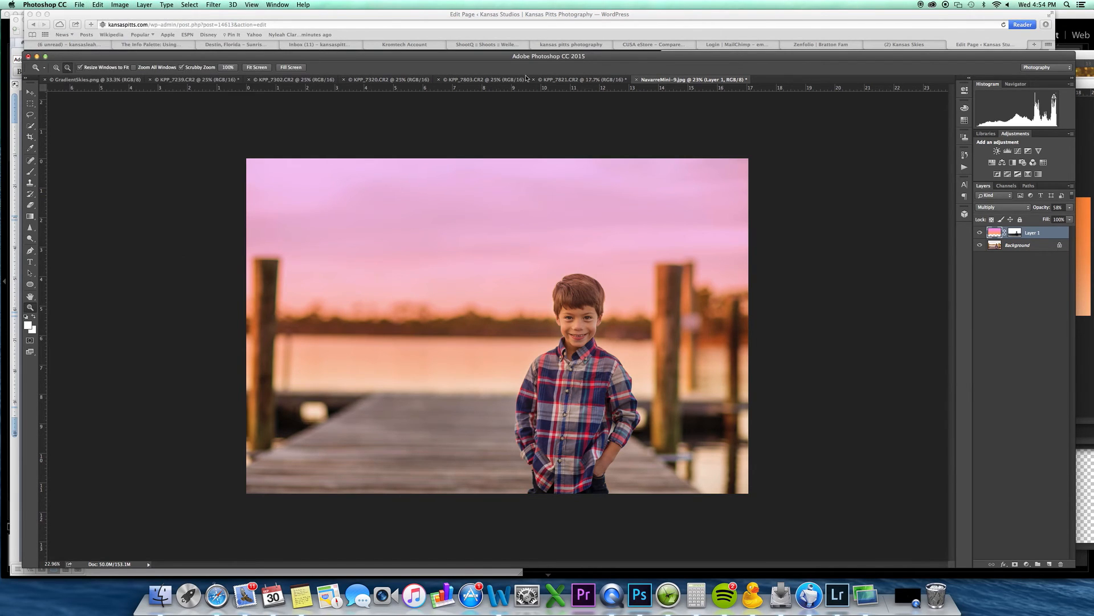
Step: Compare the dock photo with and without the pink gradient, leaving that layer hidden
click(980, 233)
click(980, 233)
click(980, 233)
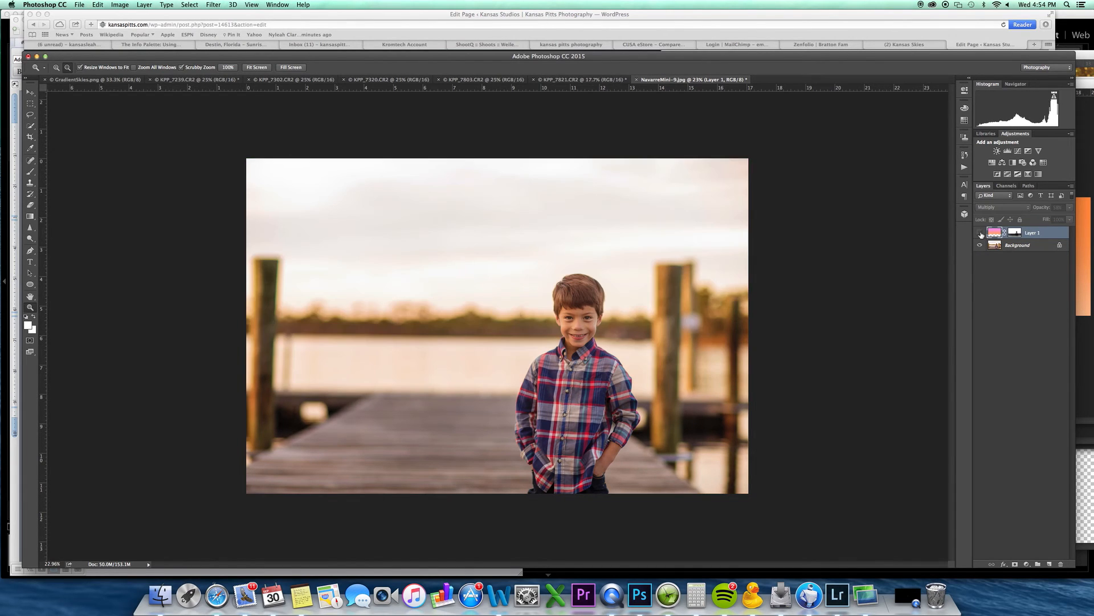
click(980, 233)
click(980, 232)
Step: Place OrangeCreamGradient.jpg over the dock photo as a new layer covering the whole image
key(v)
click(1083, 179)
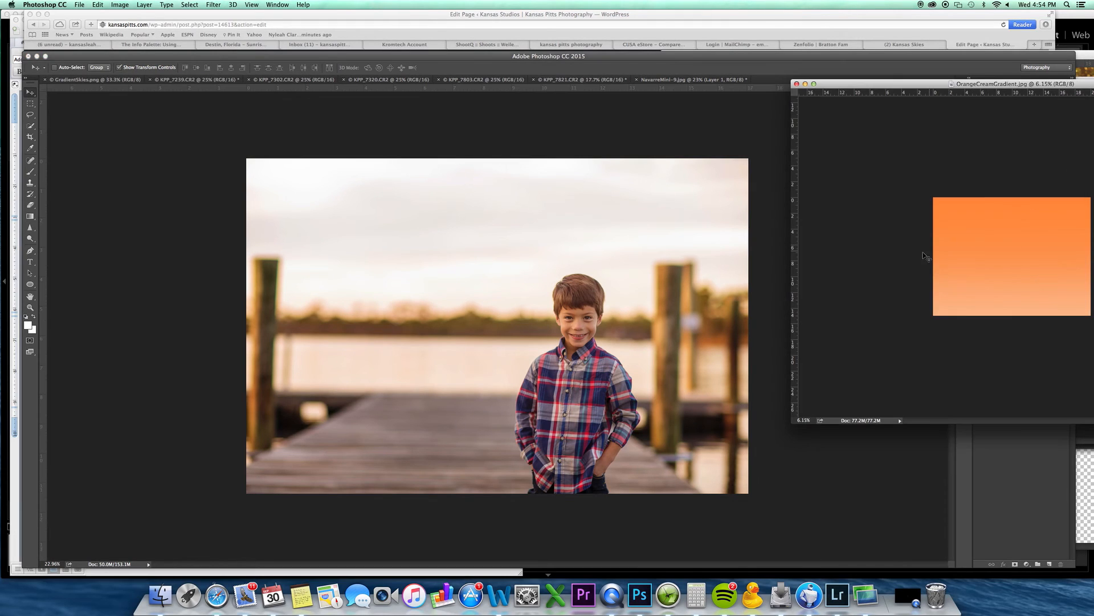
drag(965, 247, 570, 248)
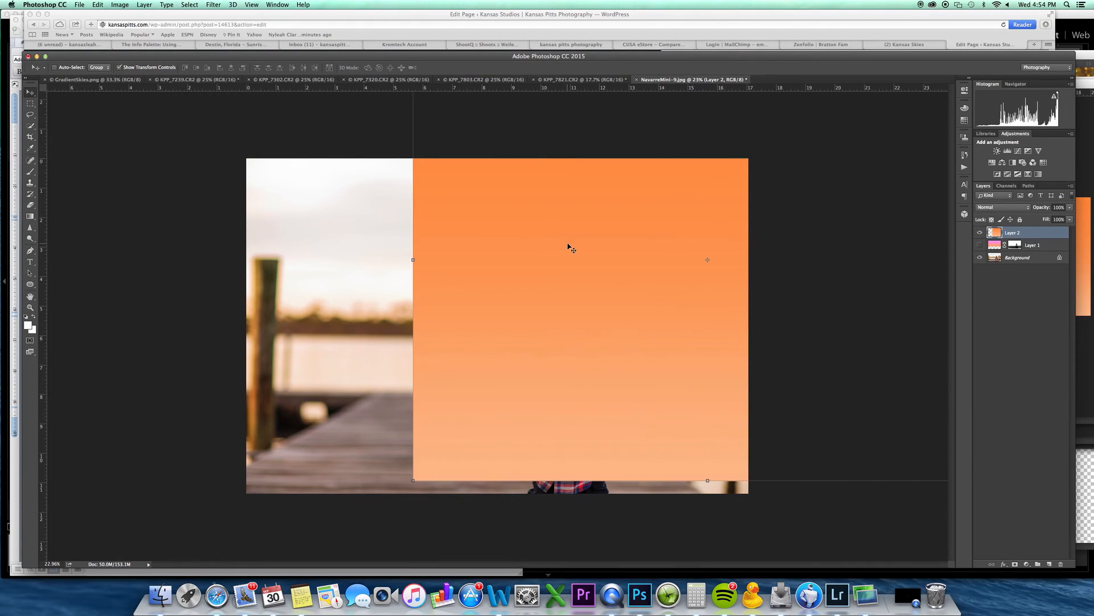
drag(652, 247, 463, 255)
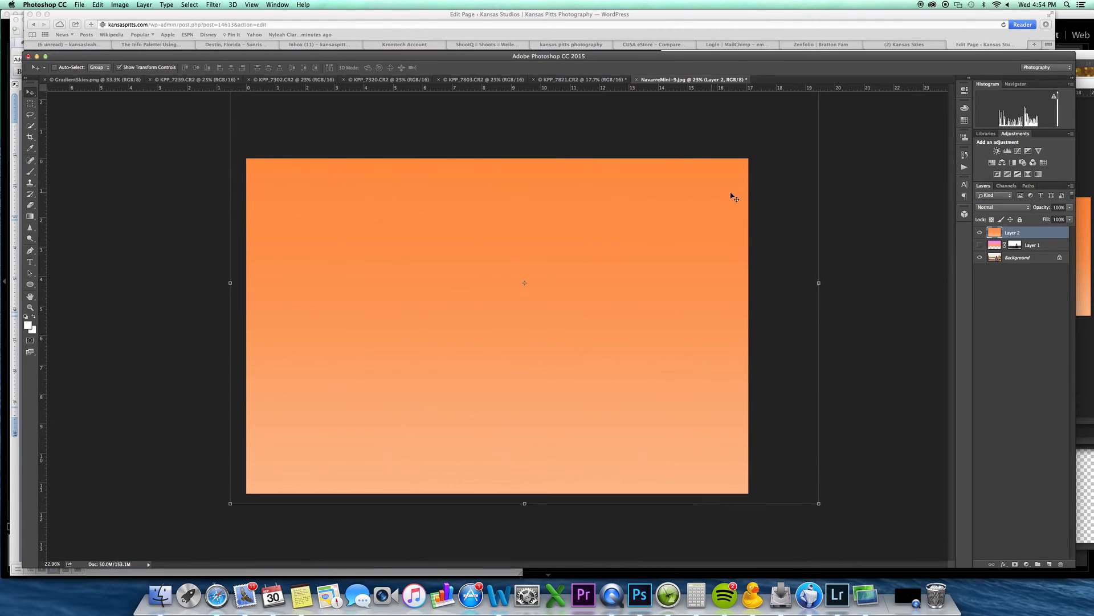
Step: Copy the pink gradient layer's mask onto the orange gradient layer
click(1086, 101)
drag(1013, 55, 1000, 116)
drag(944, 84, 1000, 129)
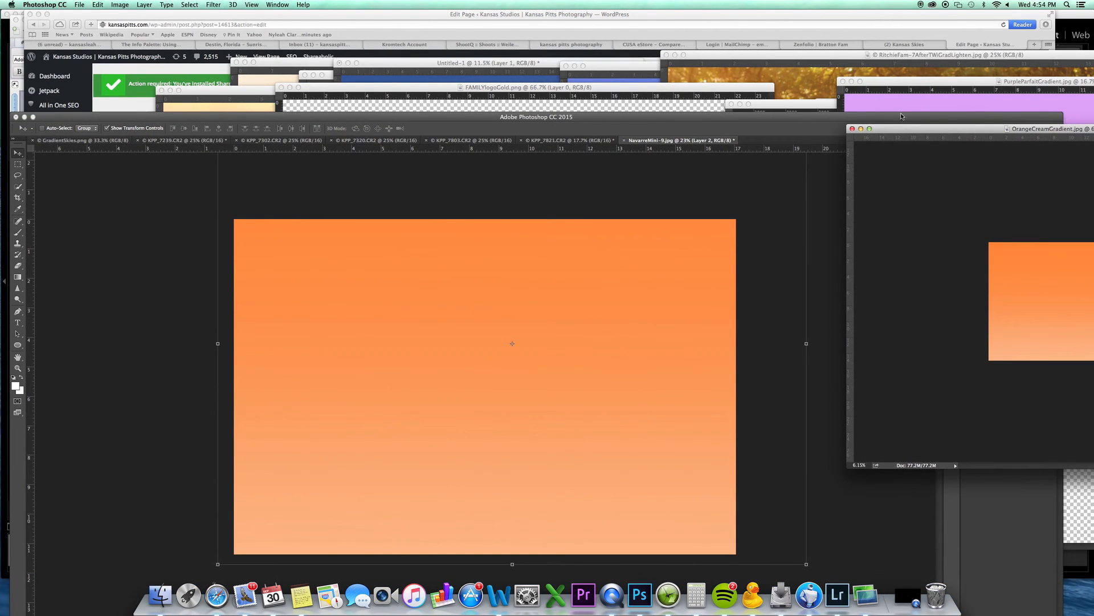
double_click(866, 117)
key(z)
drag(642, 260, 623, 271)
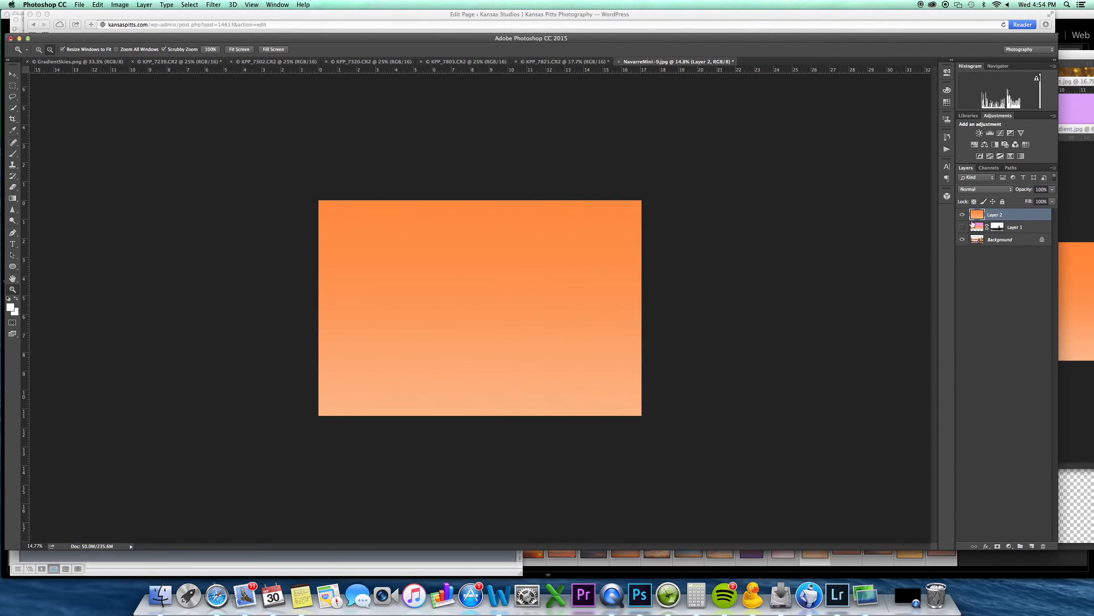
click(999, 228)
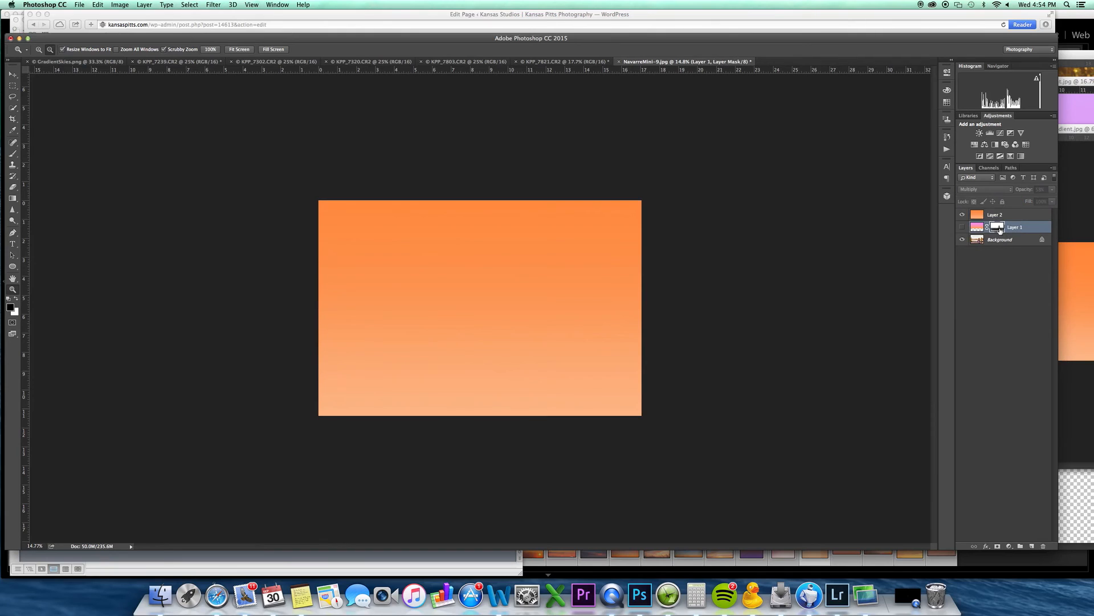
drag(1001, 231, 999, 214)
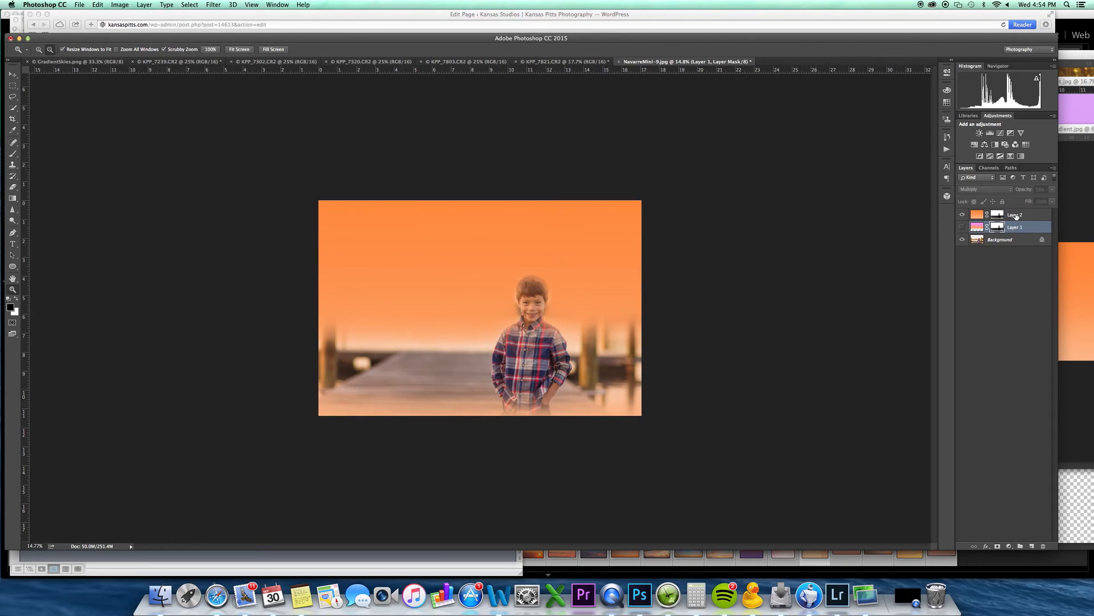
Step: Set the orange gradient layer to Multiply blending at 54% opacity
click(1014, 215)
click(985, 190)
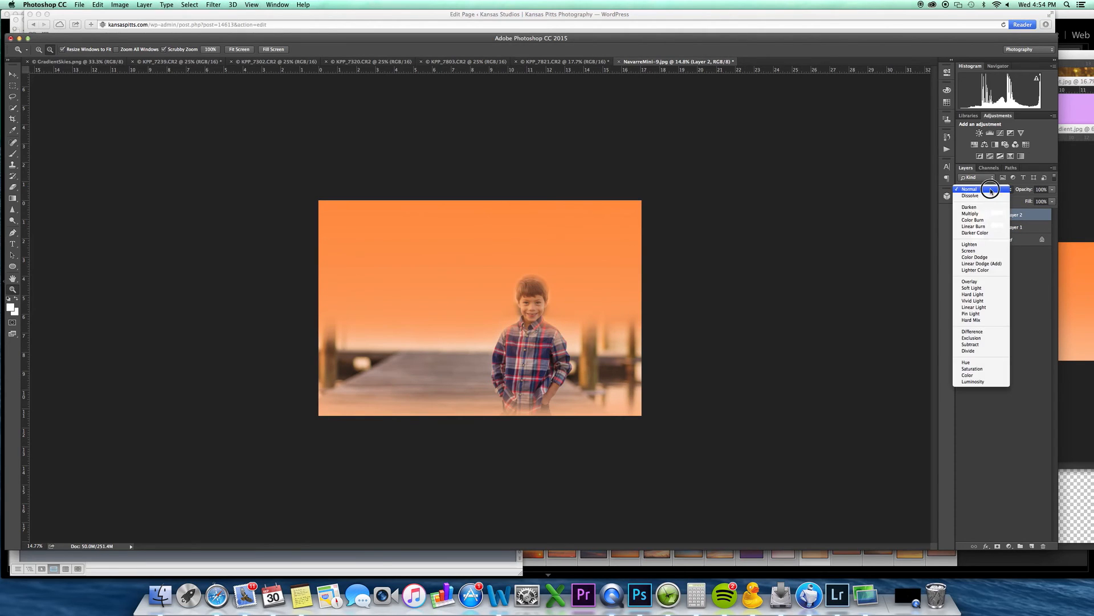
click(995, 220)
click(1052, 202)
mouse_move(1035, 201)
mouse_down()
mouse_move(1023, 200)
mouse_move(1035, 201)
mouse_up()
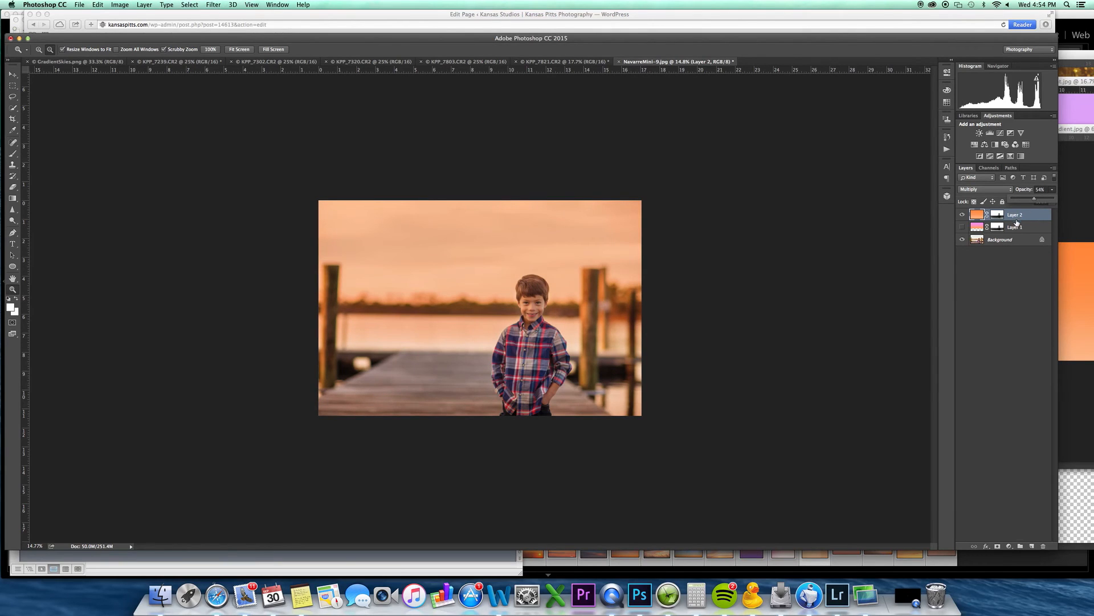
Step: Compare the orange and pink gradient versions of the dock photo, ending with the orange one shown
click(963, 215)
click(963, 226)
click(1023, 227)
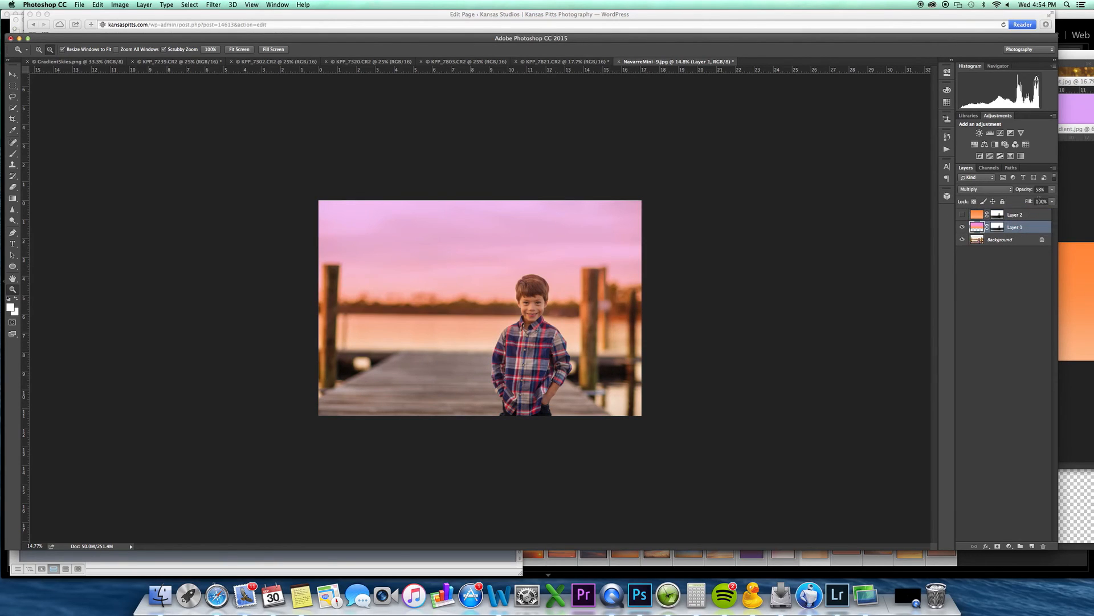
click(963, 227)
click(962, 215)
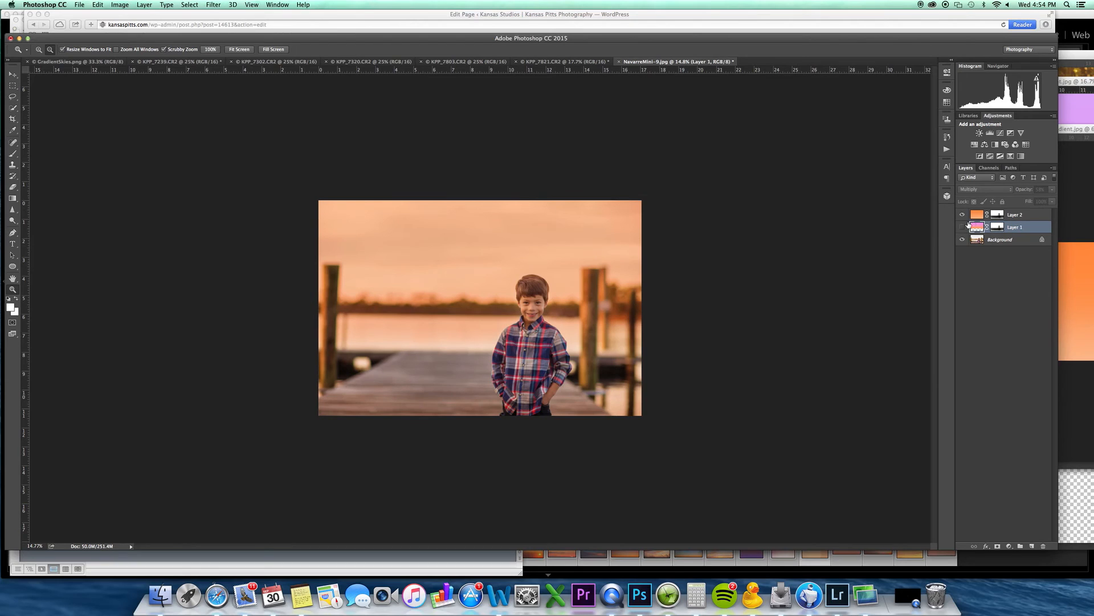
click(962, 215)
click(963, 227)
click(962, 227)
click(963, 215)
Step: Paint black over the boy on the orange layer's mask with an 800 px brush at 40% opacity
click(998, 215)
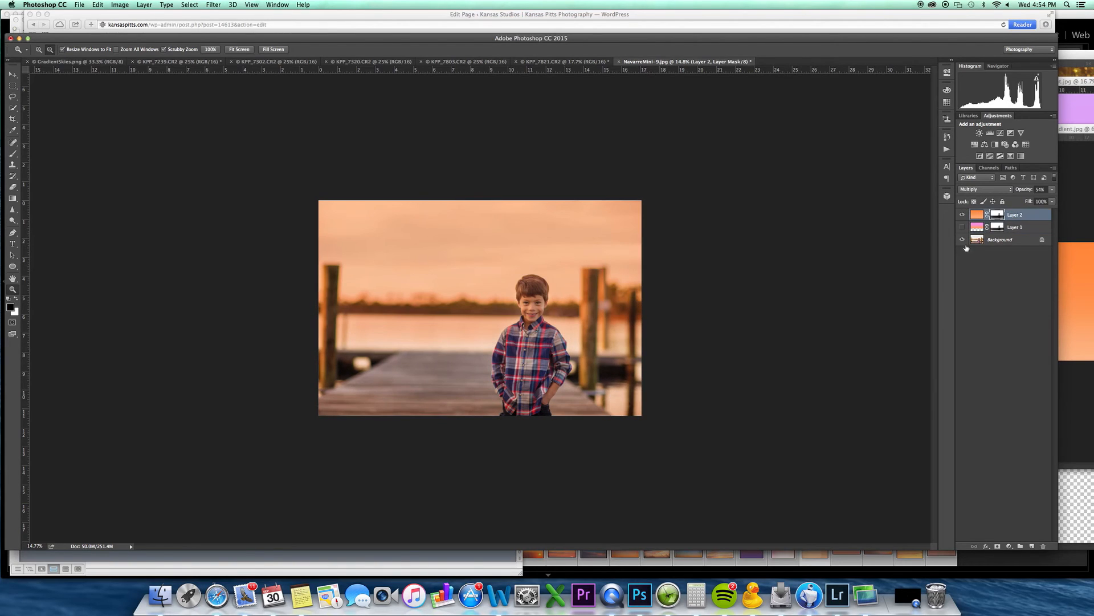
key(b)
key(bracketright)
key(bracketright)
key(bracketright)
key(bracketright)
key(bracketright)
key(x)
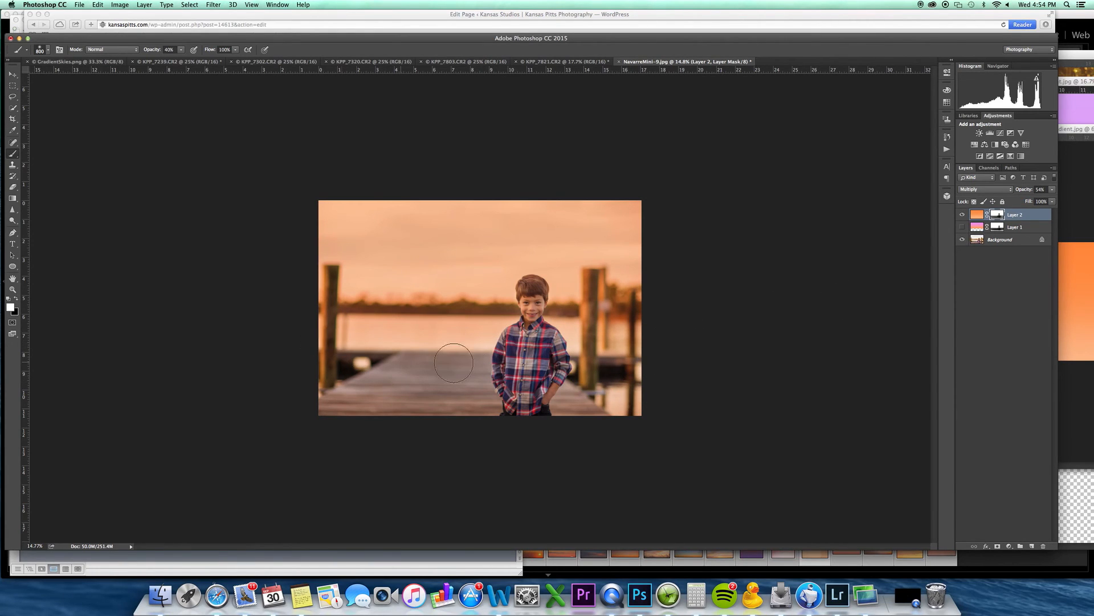
click(963, 215)
click(963, 215)
click(963, 215)
click(963, 214)
key(x)
mouse_move(540, 380)
mouse_down()
mouse_move(522, 396)
mouse_move(535, 310)
mouse_move(550, 309)
mouse_move(515, 308)
mouse_up()
key(x)
Step: Add a Levels adjustment clipped to the orange gradient layer and set its red midtones to 1.08
click(1015, 216)
click(991, 132)
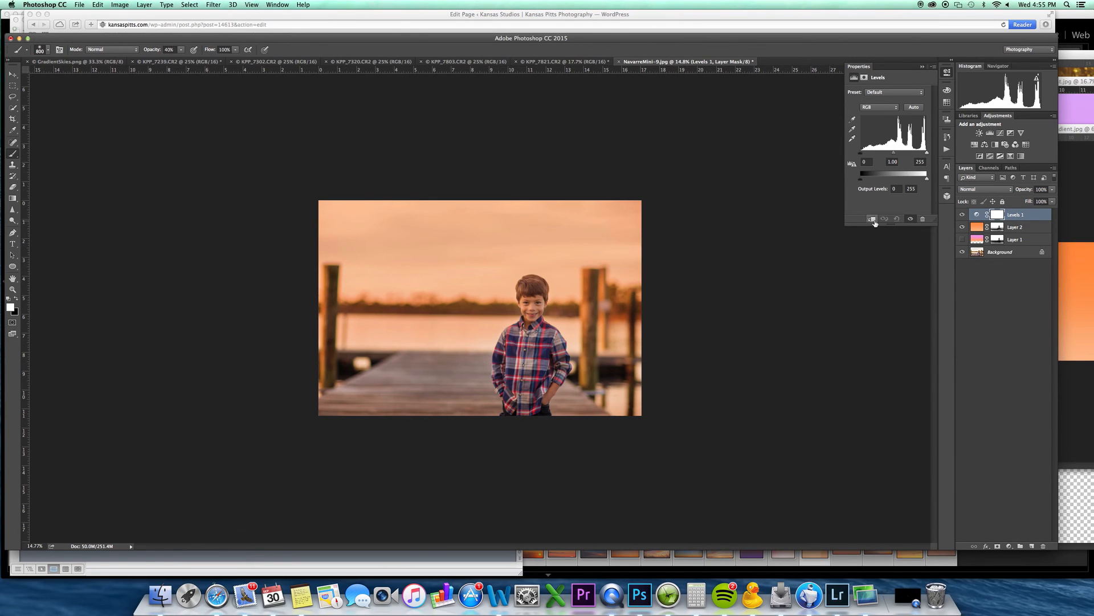
click(872, 220)
mouse_move(894, 152)
mouse_down()
mouse_move(936, 154)
mouse_move(893, 154)
mouse_up()
click(880, 107)
click(868, 114)
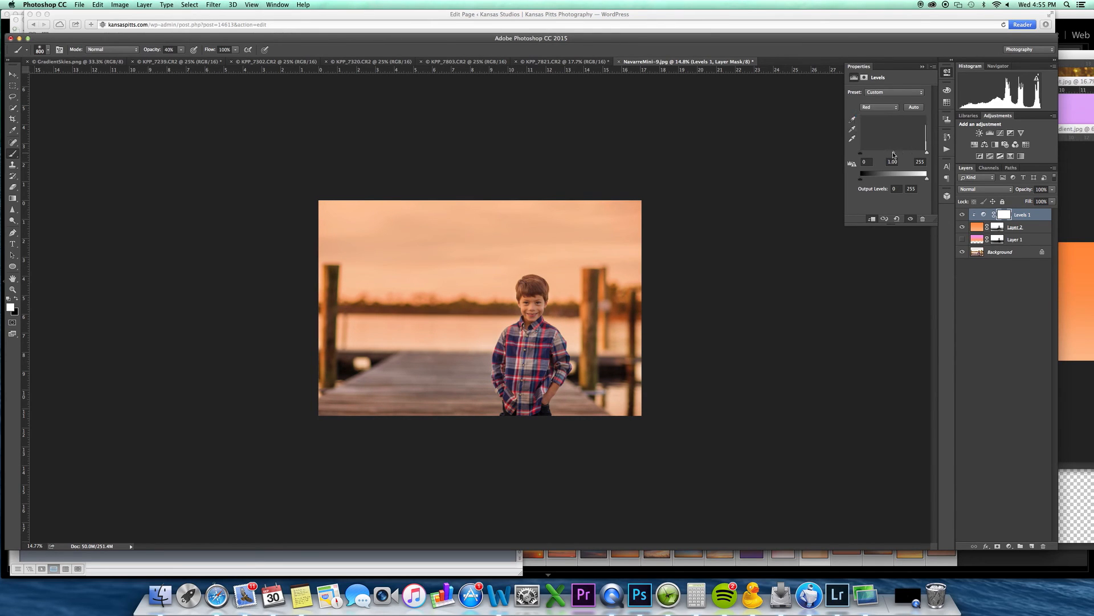
drag(882, 153, 927, 153)
Step: Set the Levels adjustment's RGB midtones to 0.91 and hide the Levels layer to compare
click(879, 107)
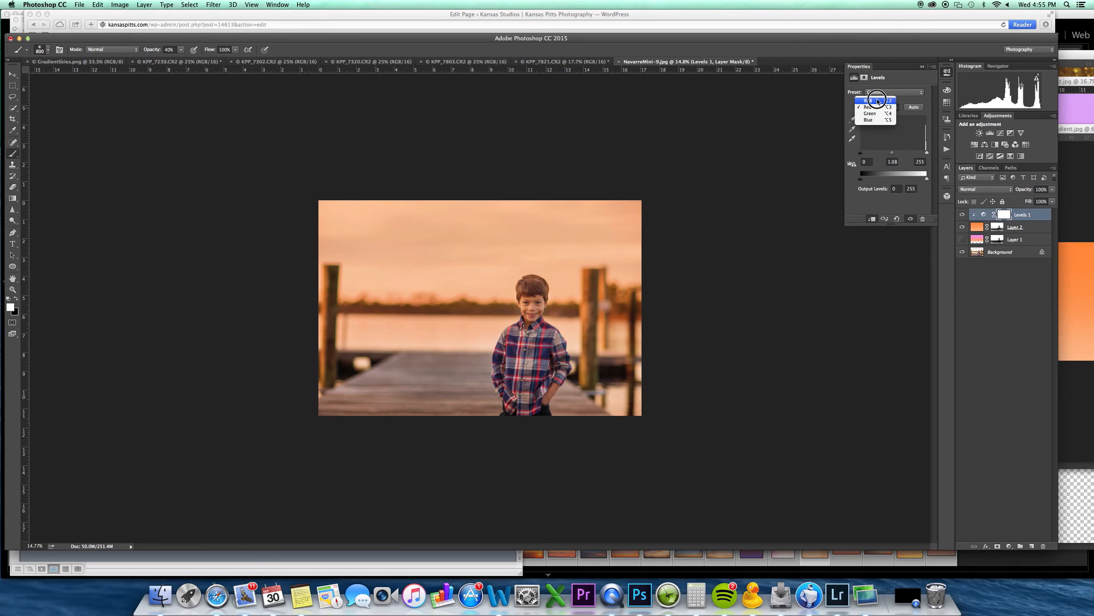
click(868, 101)
drag(895, 152, 899, 152)
click(962, 215)
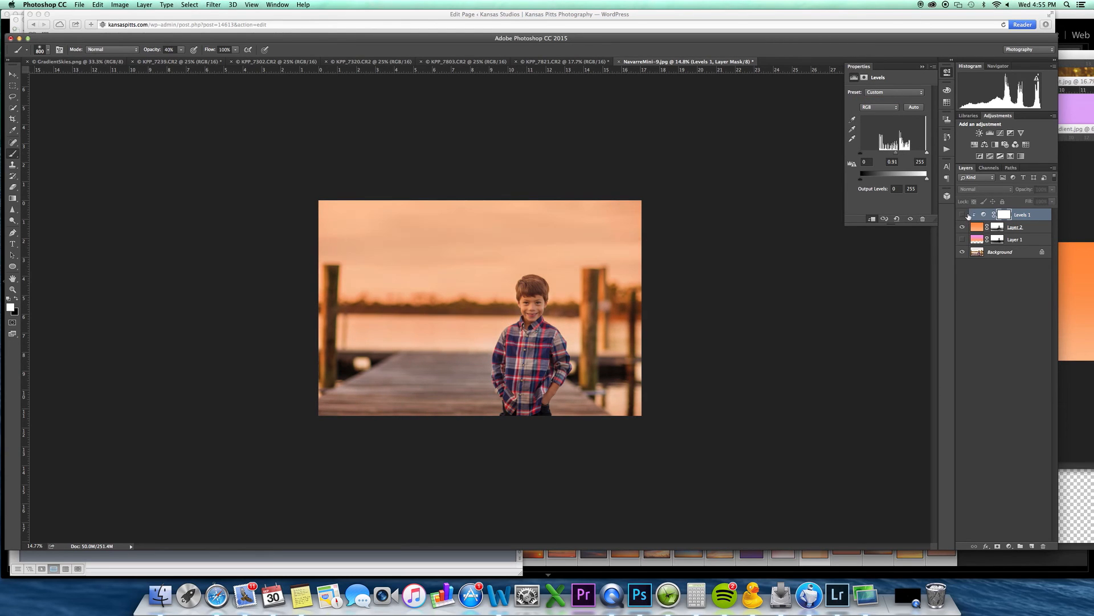
Step: Open the recent files RitchieFam-7.jpg, docked as a tab, and TwilightGradient.jpg
click(82, 7)
mouse_move(91, 48)
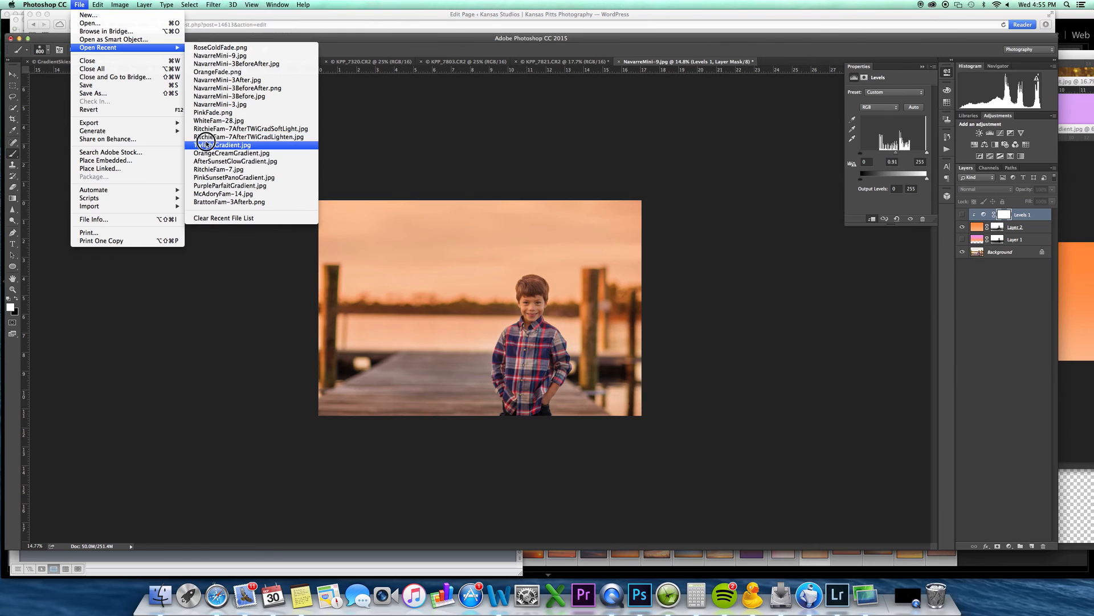
click(208, 169)
drag(802, 55, 709, 64)
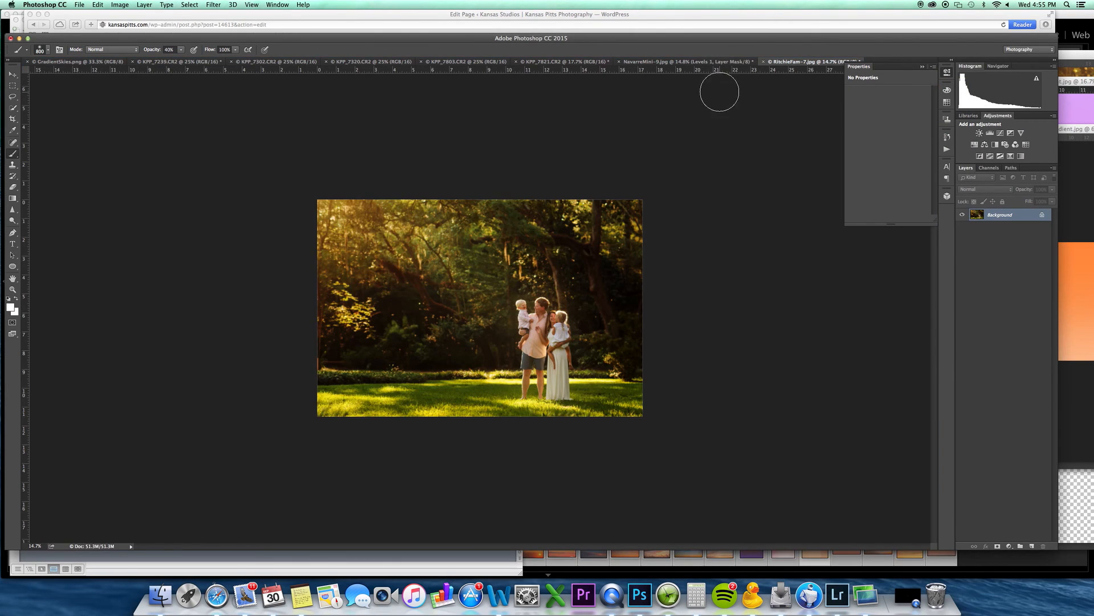
click(79, 4)
mouse_move(116, 49)
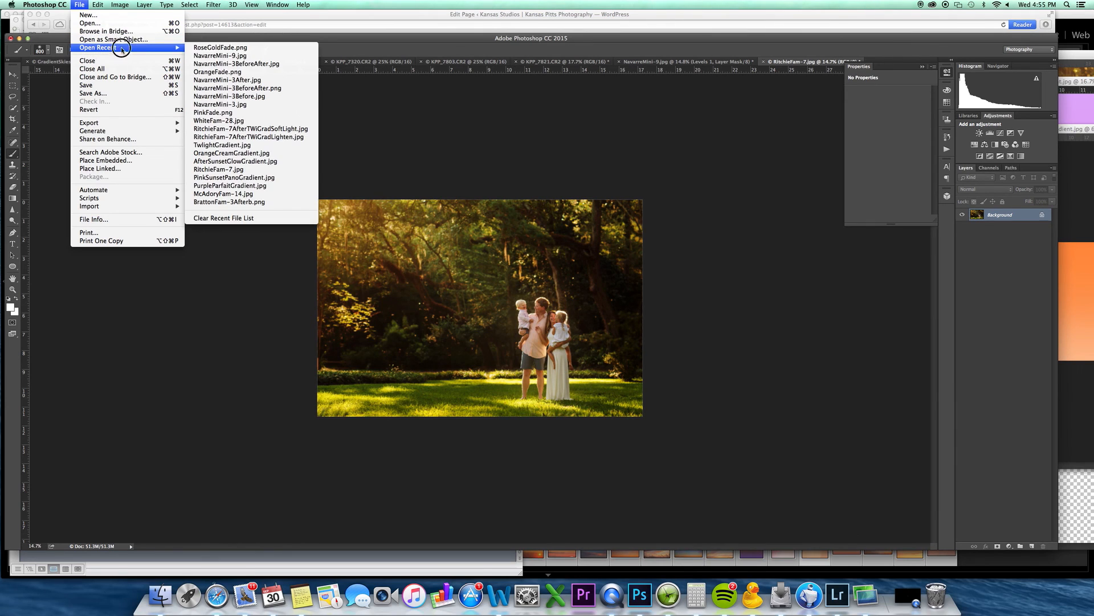
click(273, 146)
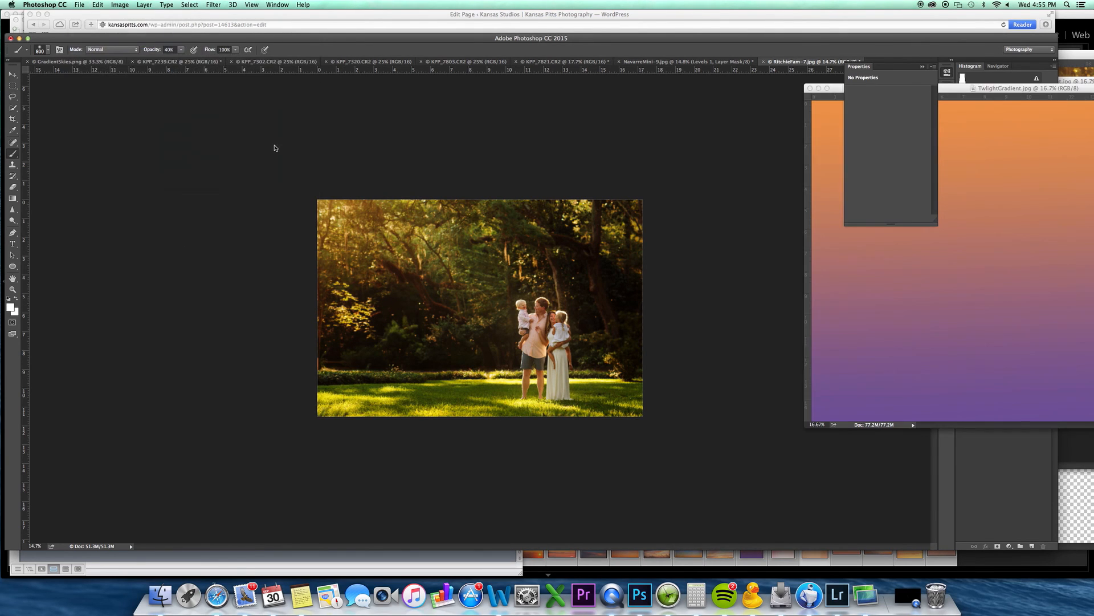
Step: Place the twilight gradient over the garden family photo as a new layer and set its blend mode to Soft Light
key(v)
drag(819, 249, 455, 322)
click(983, 189)
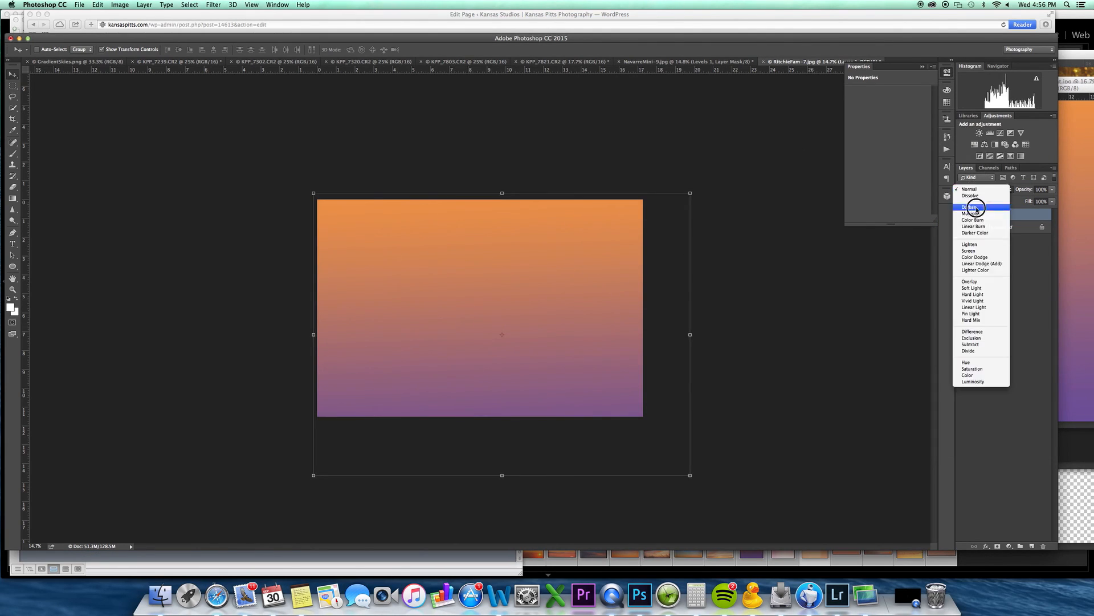
click(973, 276)
click(986, 188)
click(984, 194)
Step: Set the gradient layer's opacity to 50% and toggle its visibility to compare
click(999, 192)
click(1019, 199)
drag(1050, 189, 1033, 199)
click(963, 215)
click(964, 216)
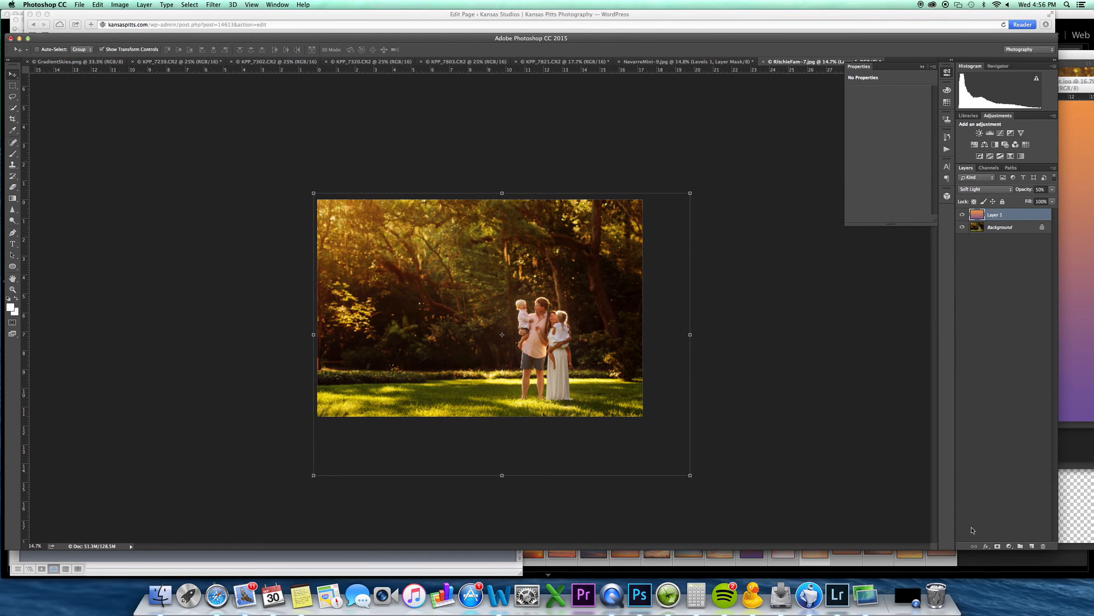
Step: Add a mask to the gradient layer and paint black over the family with the 800 px brush at 40% opacity
click(998, 546)
key(b)
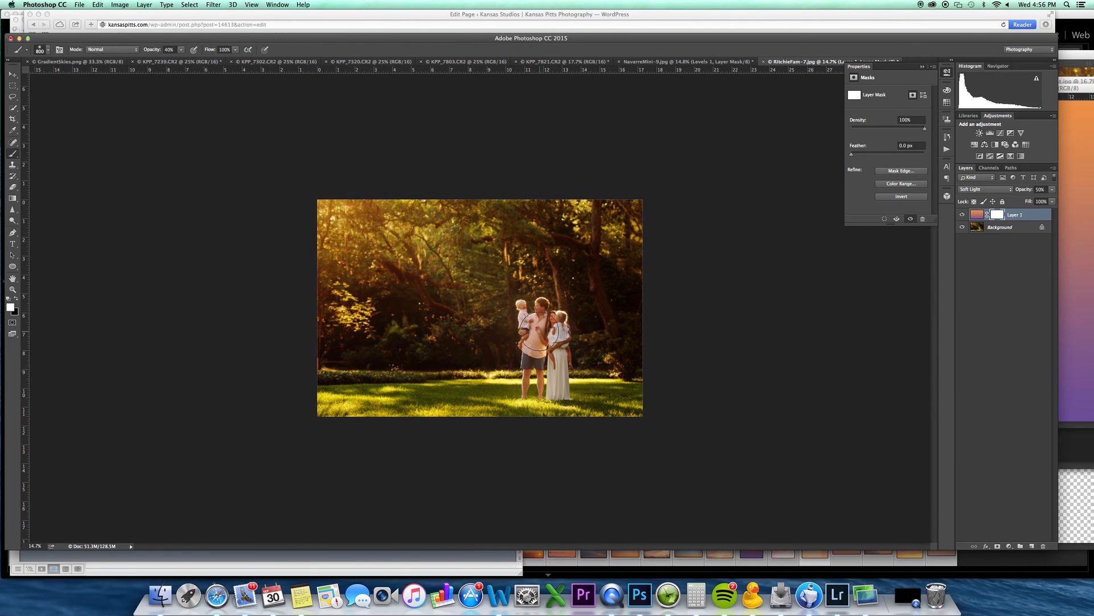
key(x)
mouse_move(547, 322)
mouse_down()
mouse_move(563, 342)
mouse_move(550, 332)
mouse_move(551, 364)
mouse_up()
Step: Try the Screen blend mode on the gradient layer, and replace it with Lighten
click(986, 189)
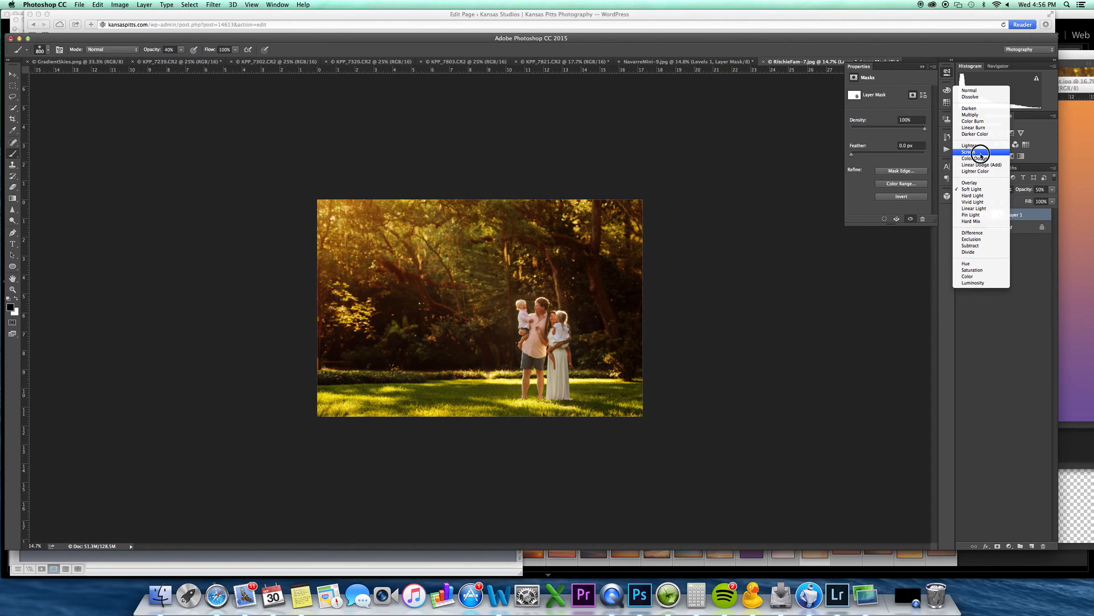
click(981, 153)
click(986, 189)
click(982, 183)
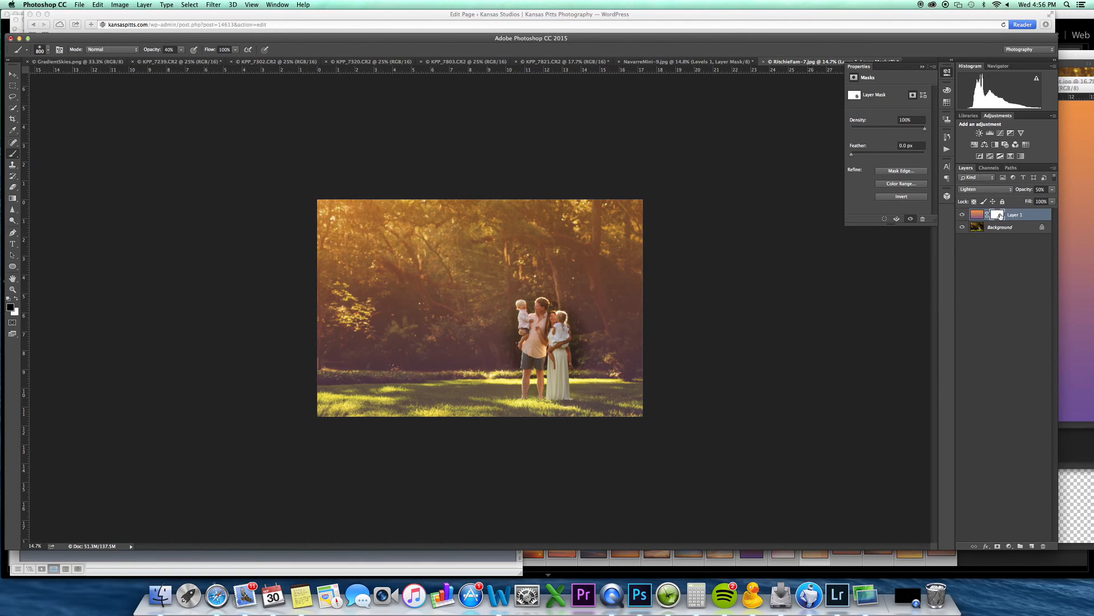
Step: Delete the layer mask from the gradient layer
key(Delete)
key(super+z)
right_click(1000, 216)
click(935, 230)
Step: Lower the gradient layer's opacity to 31% and toggle its visibility to compare
click(1051, 189)
drag(1032, 198, 1025, 201)
click(962, 214)
click(962, 214)
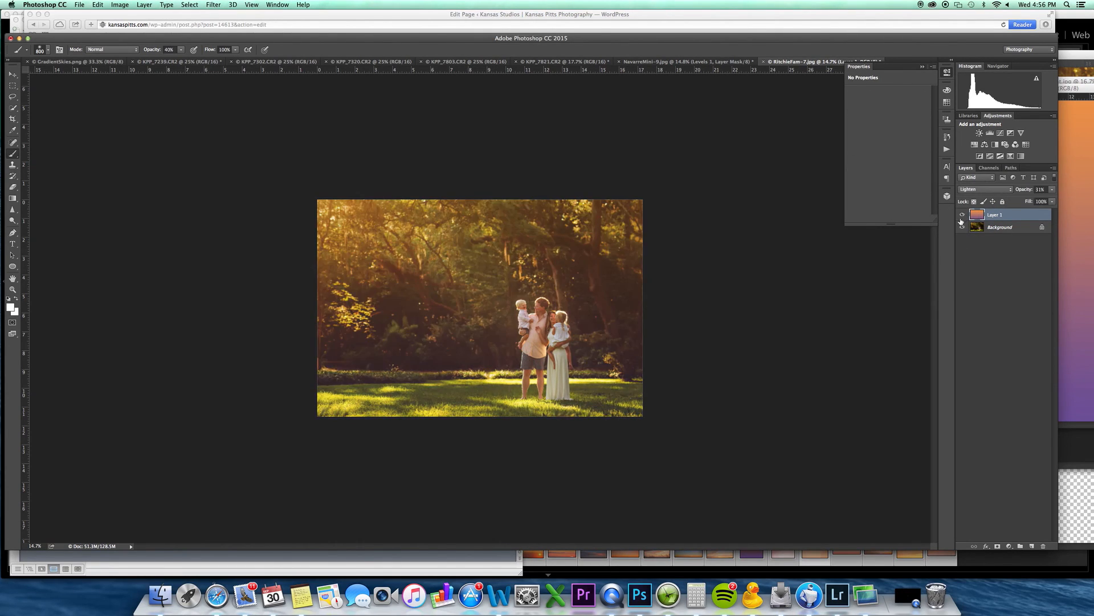
Step: Set the family photo's gradient layer to Soft Light at 67% opacity and compare the image with and without it
click(1074, 89)
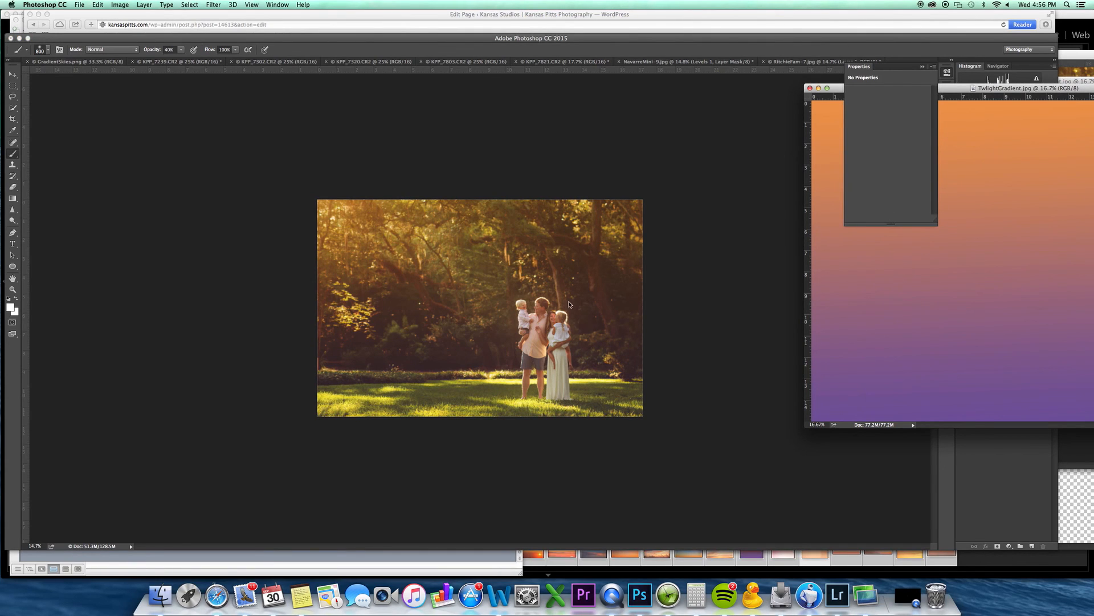
click(900, 42)
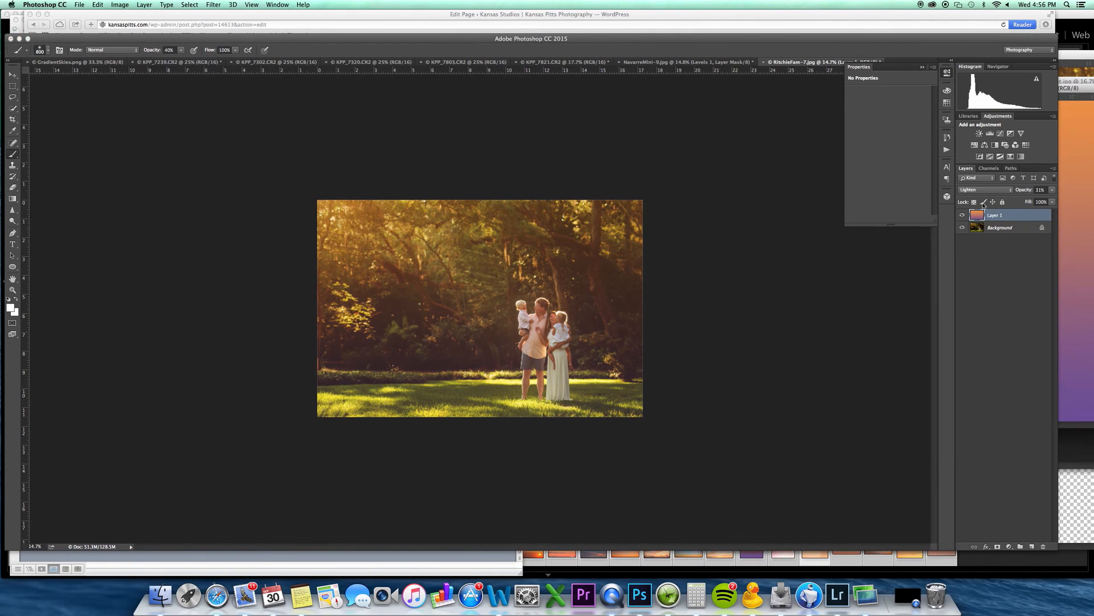
click(985, 189)
click(976, 225)
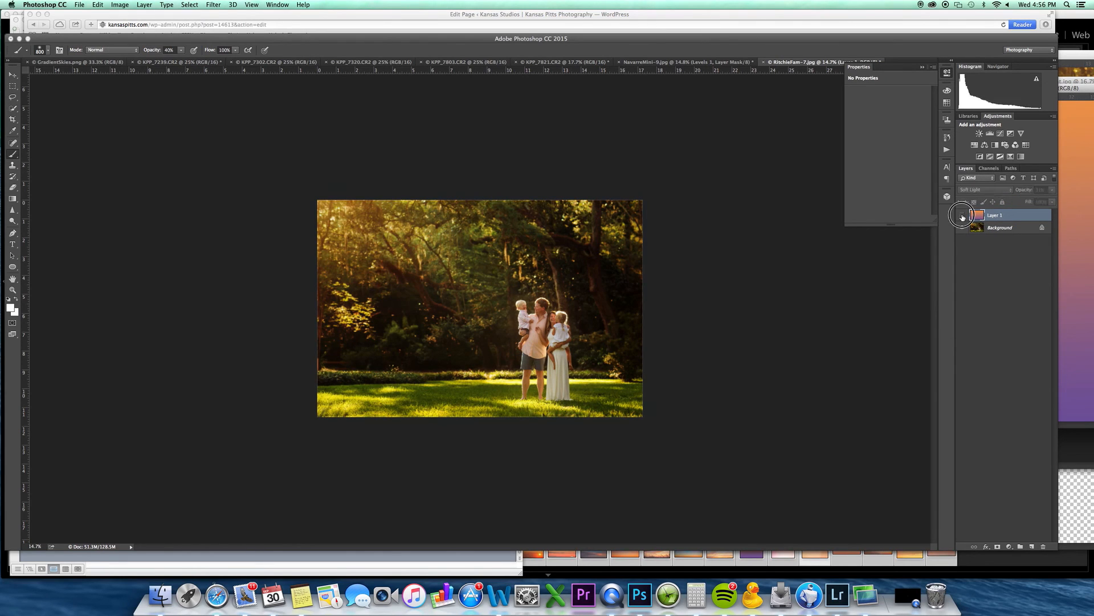
click(1052, 189)
click(1041, 201)
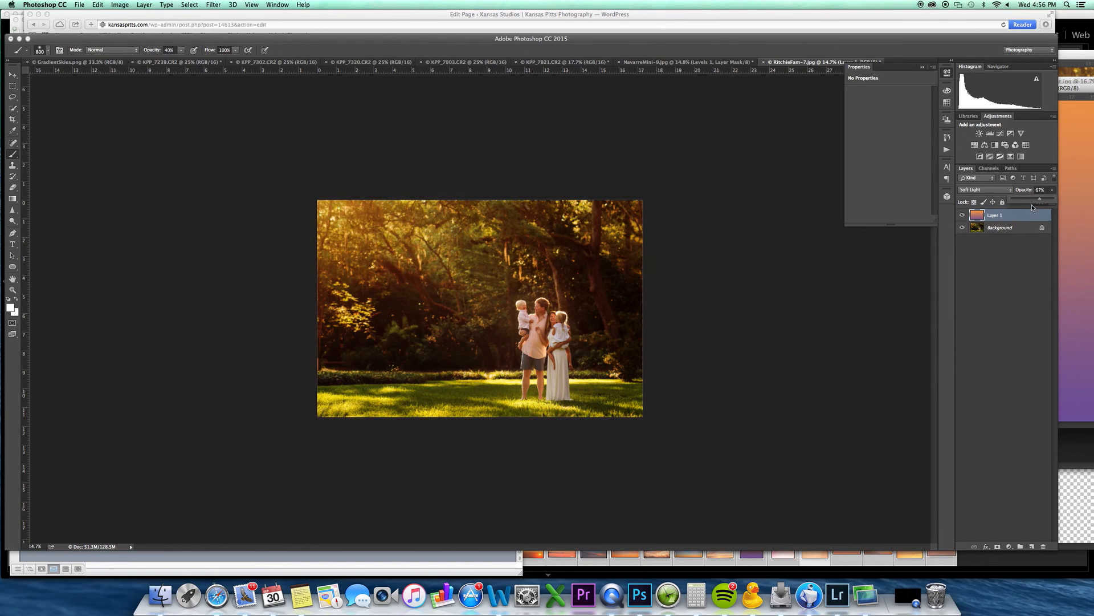
click(963, 216)
click(962, 216)
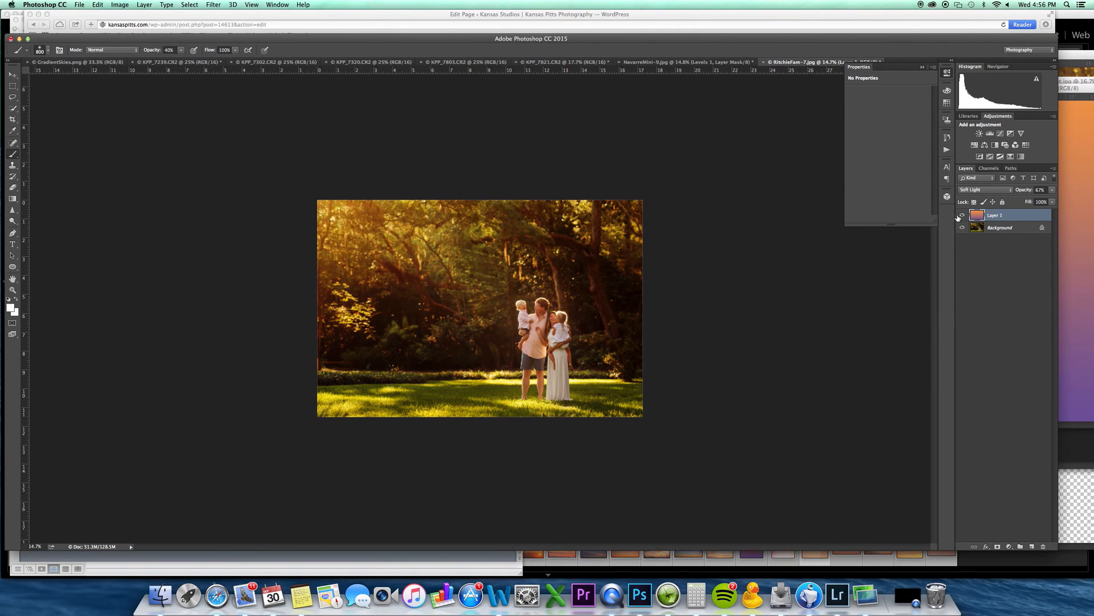
Step: Switch to Safari and open the Gradient Skies | Parfait & Bokeh Love product page from the history in a new tab
click(217, 595)
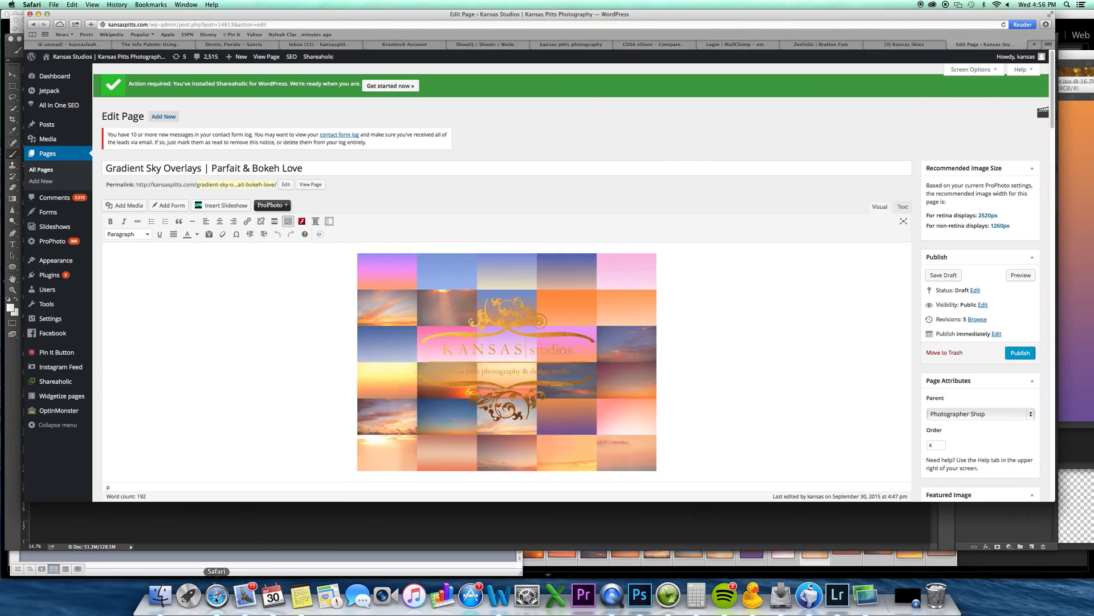
click(1034, 44)
click(109, 6)
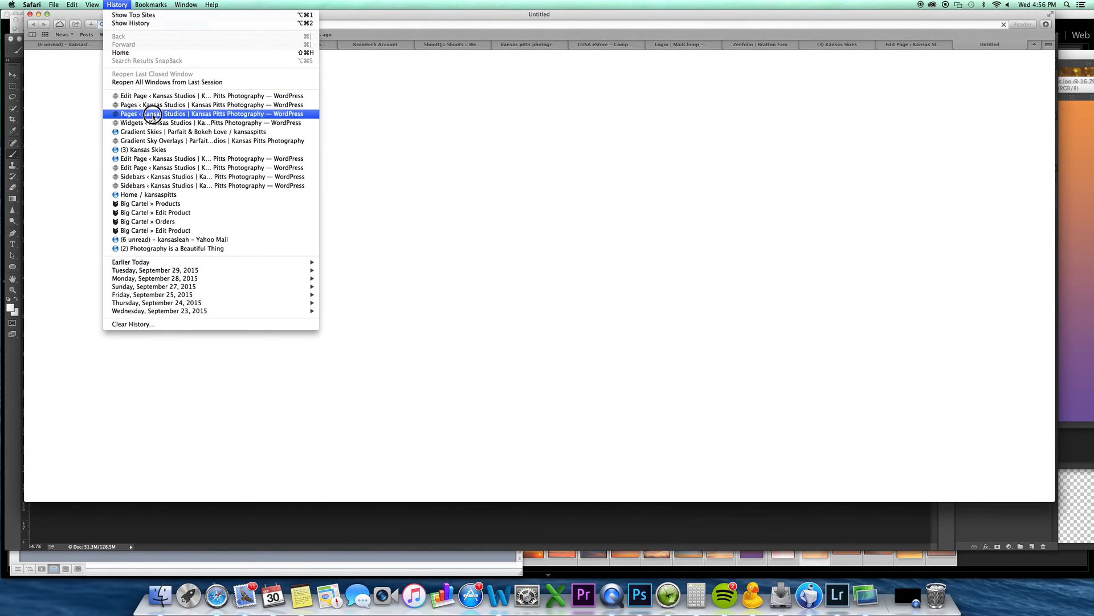
click(151, 132)
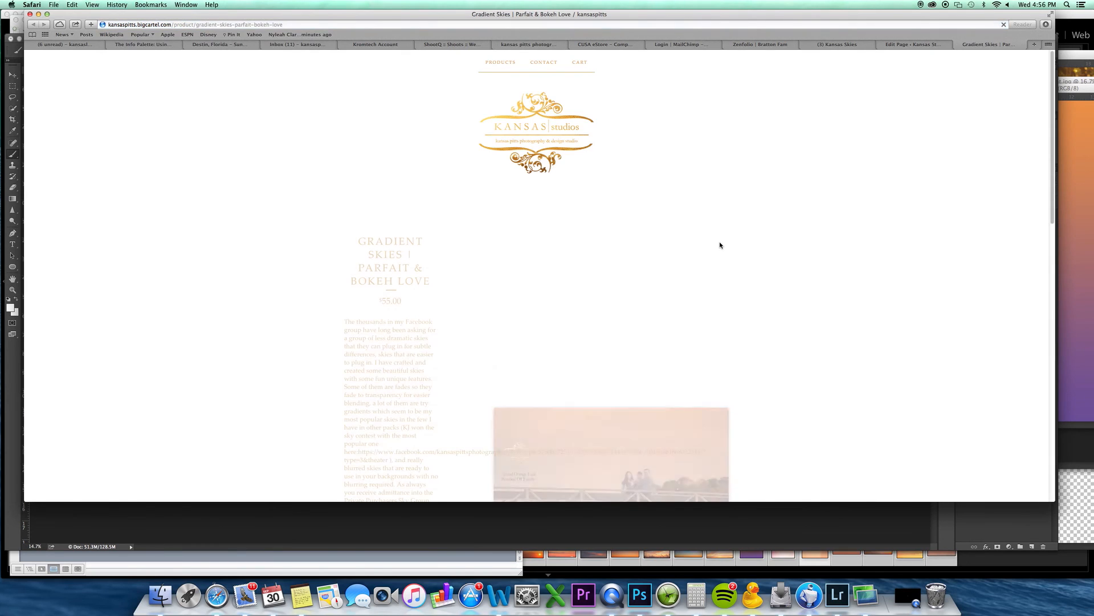
Step: Open the shop's Products page and locate the Gradient Skies | Parfait & Bokeh Love item
drag(1052, 116, 1051, 115)
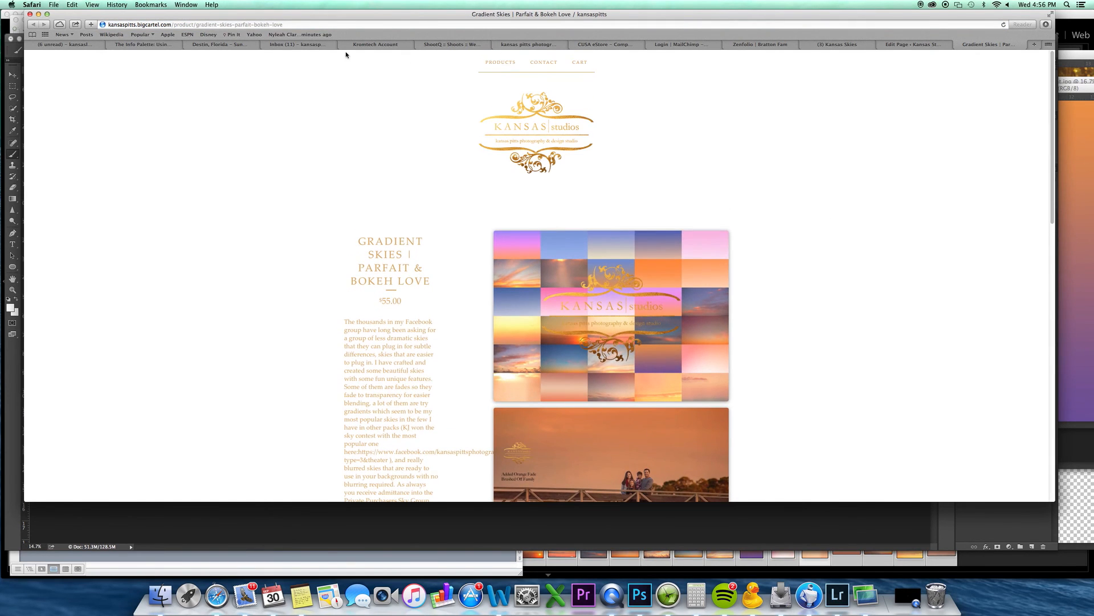
click(494, 62)
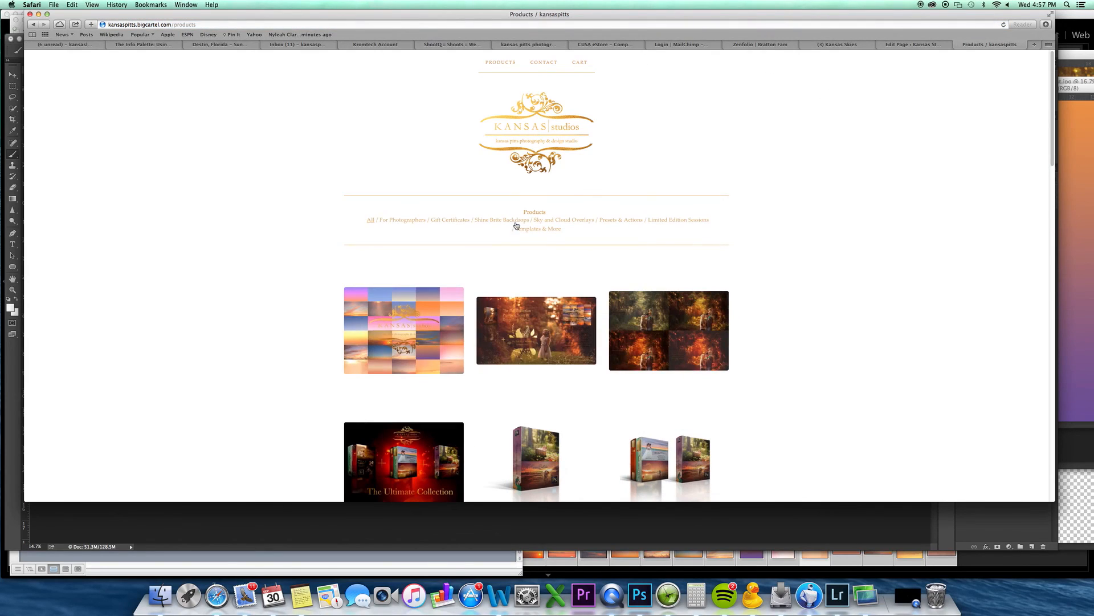
mouse_move(406, 338)
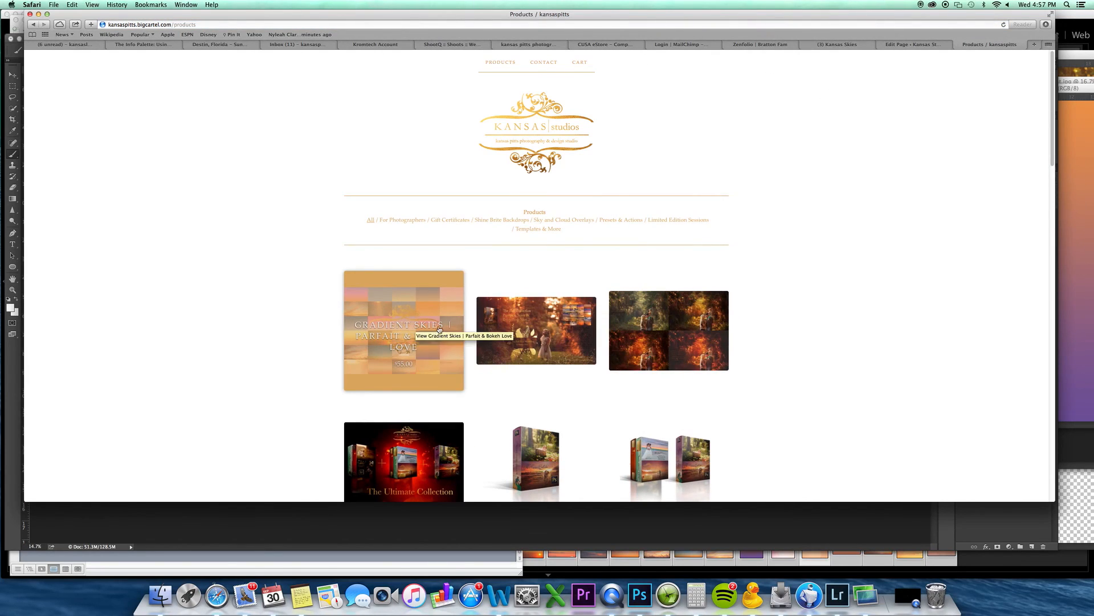